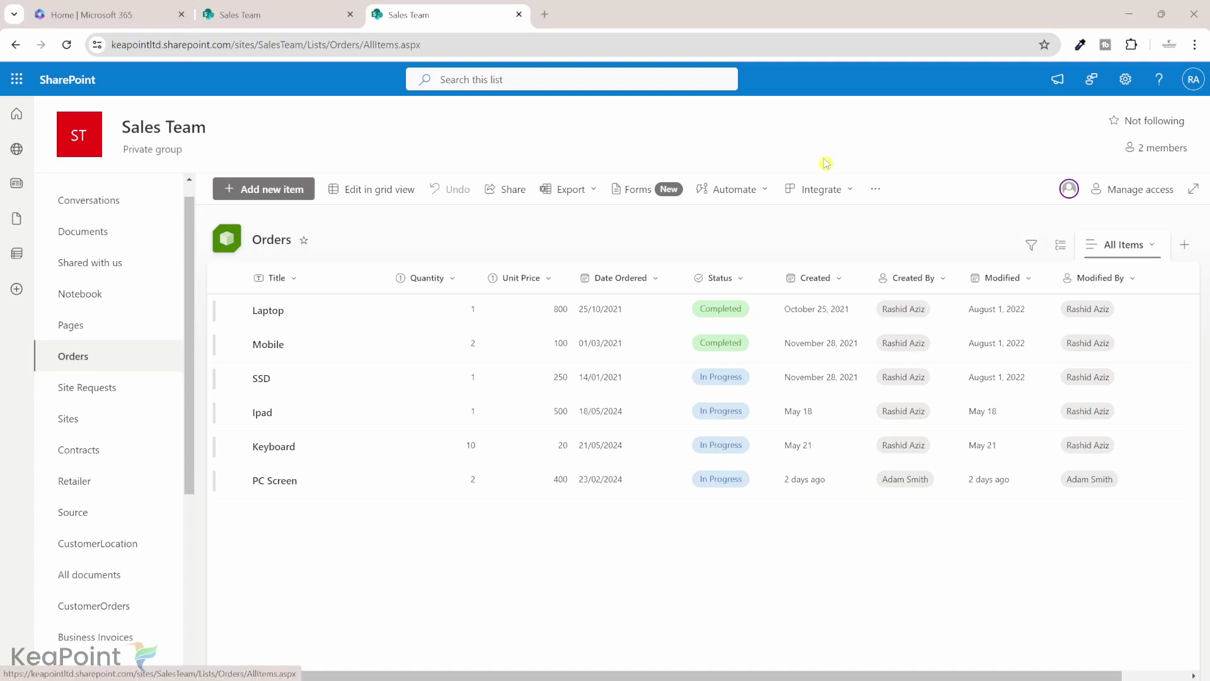
Step: Create a list named OldOrders on the Sales Team site, using the site's existing Orders list as the template
left_click(1128, 82)
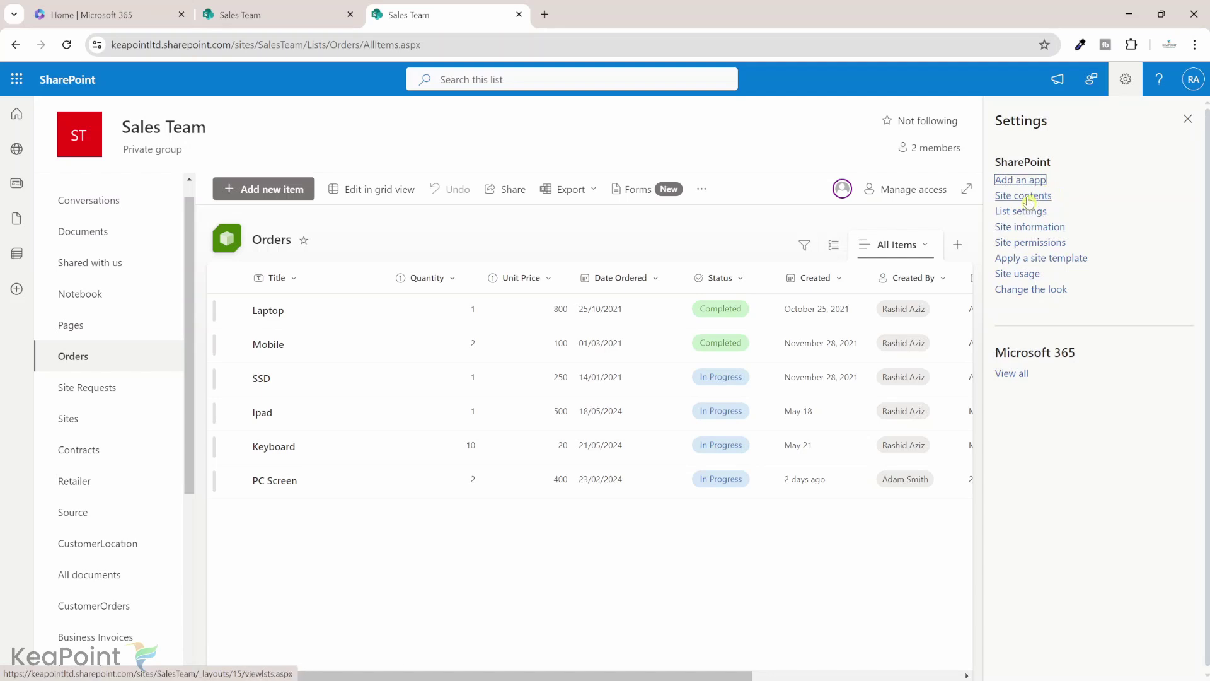
left_click(1024, 195)
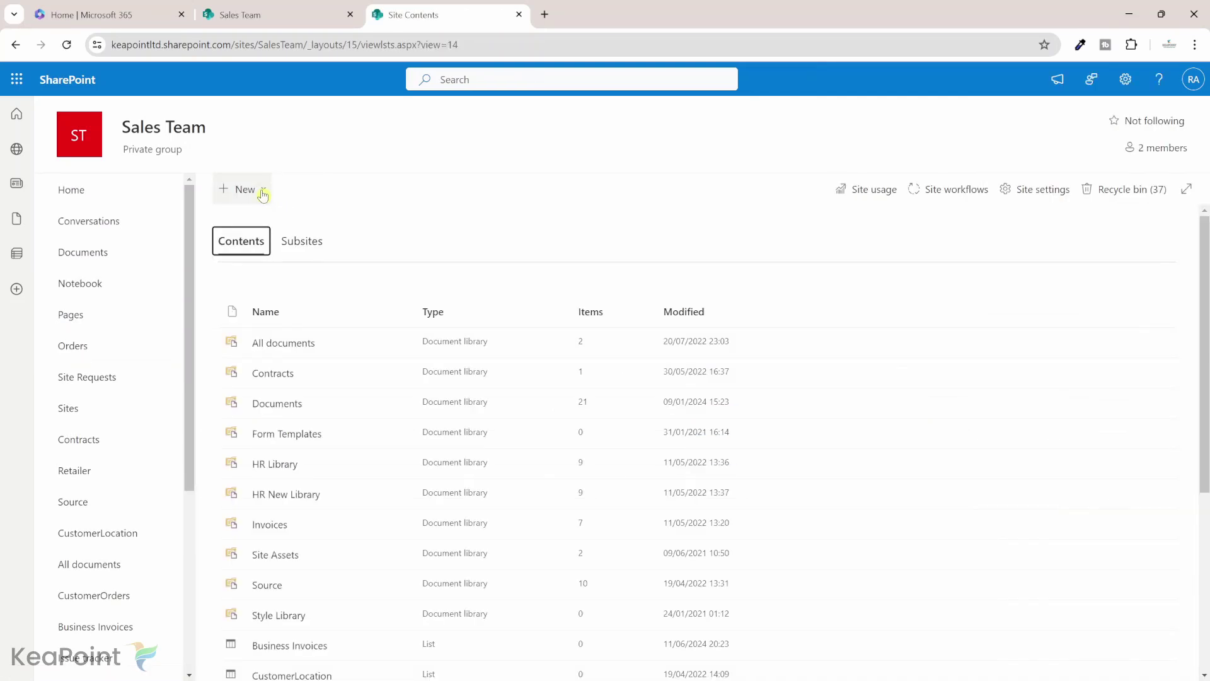
left_click(262, 192)
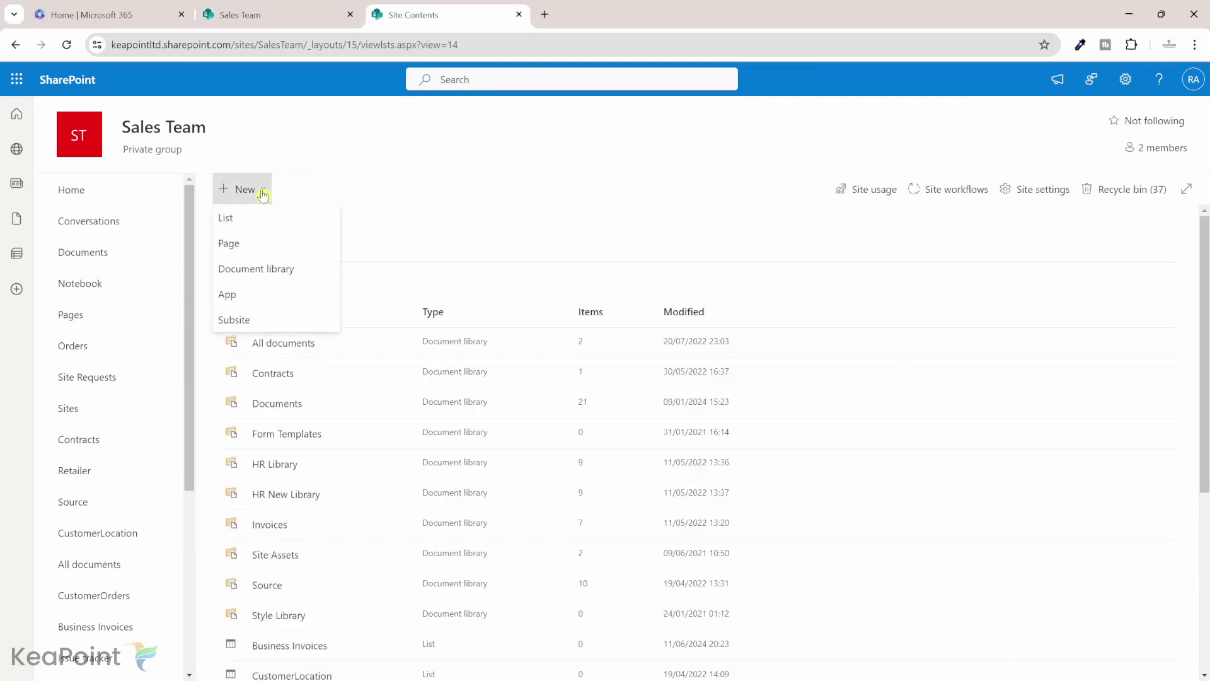
left_click(243, 217)
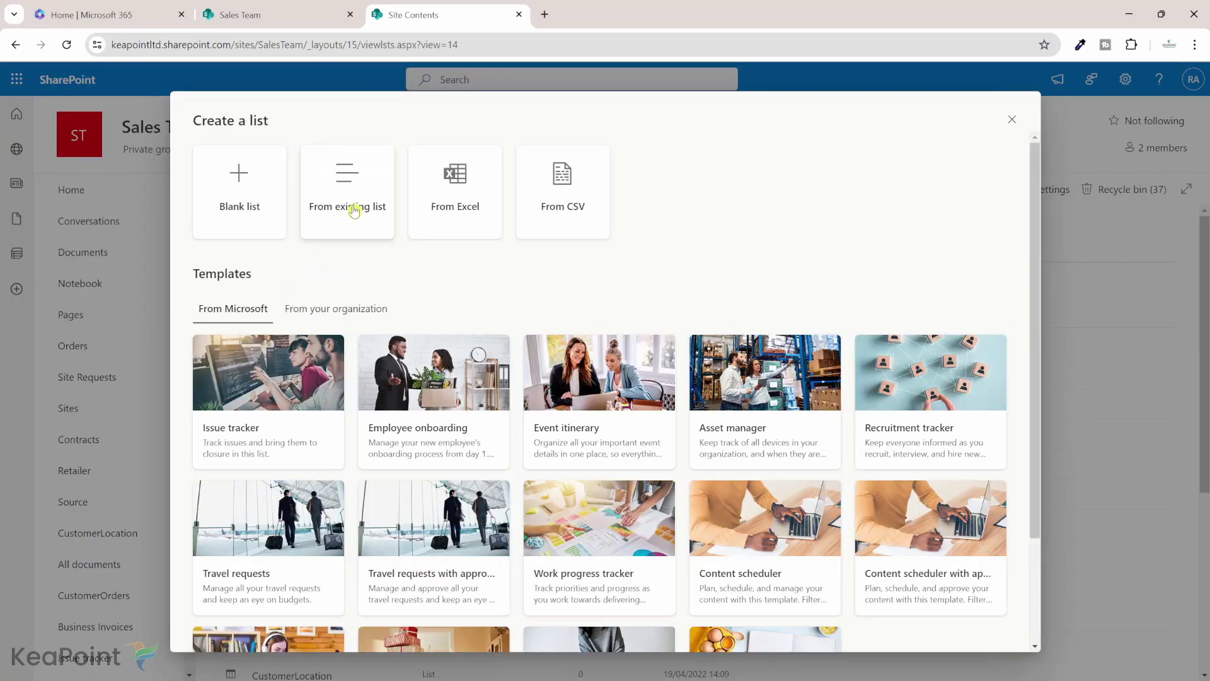
left_click(344, 220)
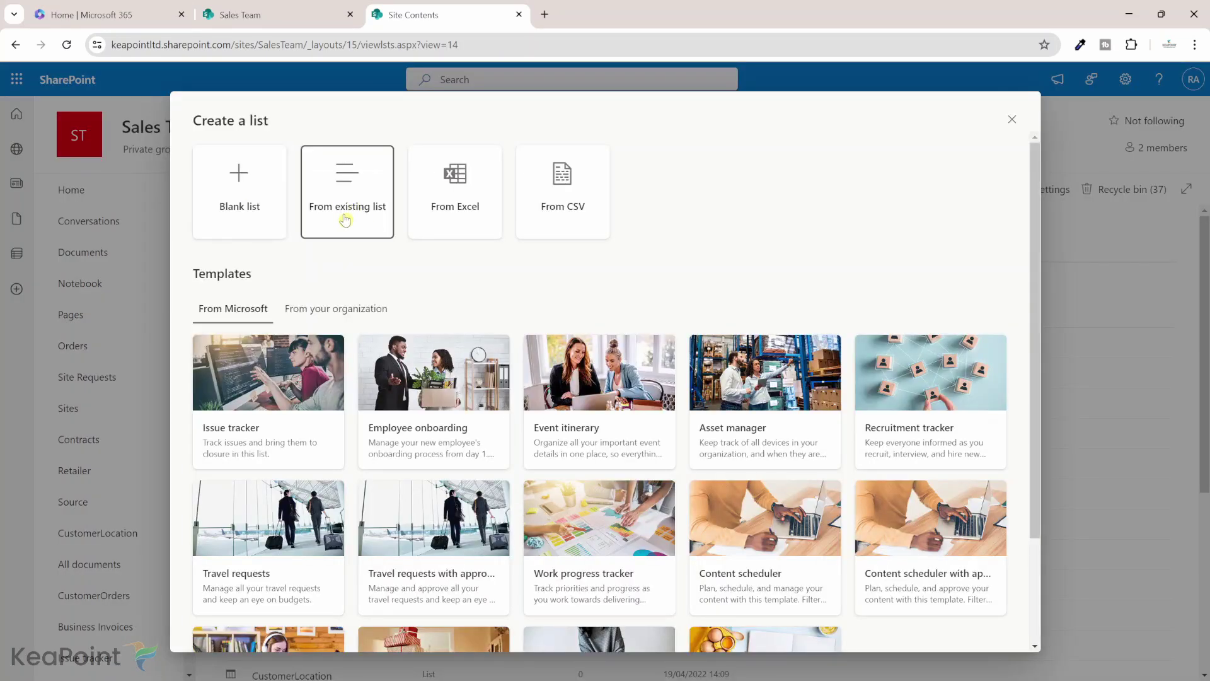
left_click(511, 434)
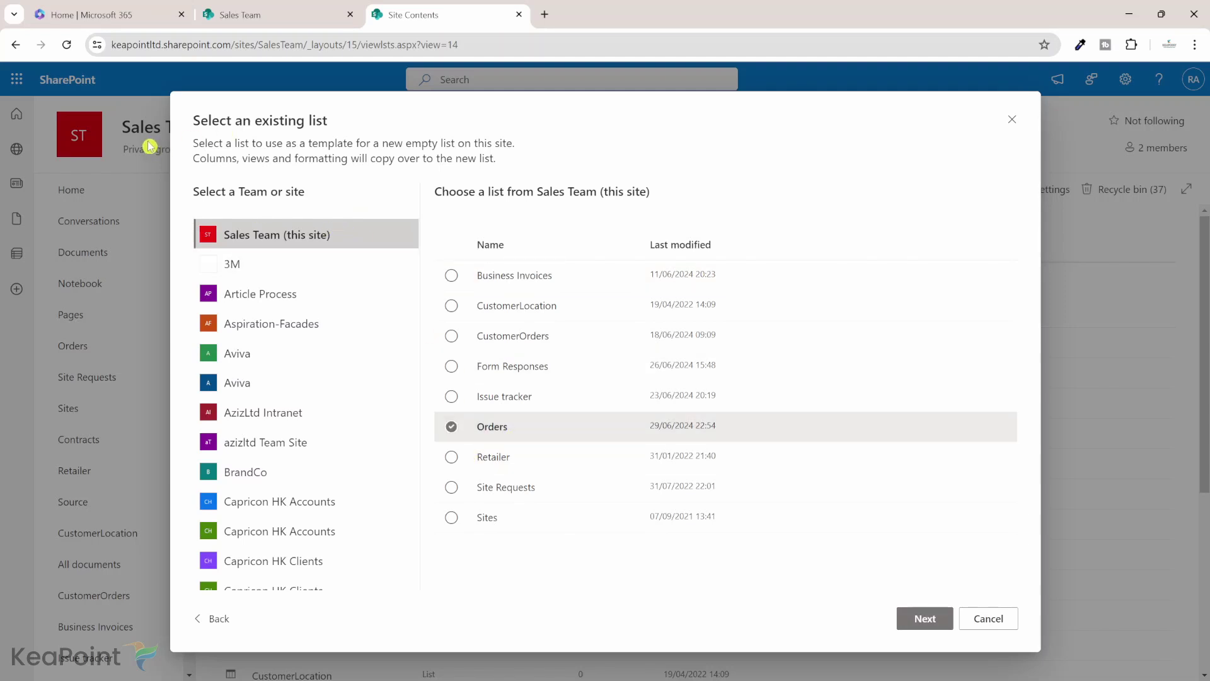
left_click(924, 619)
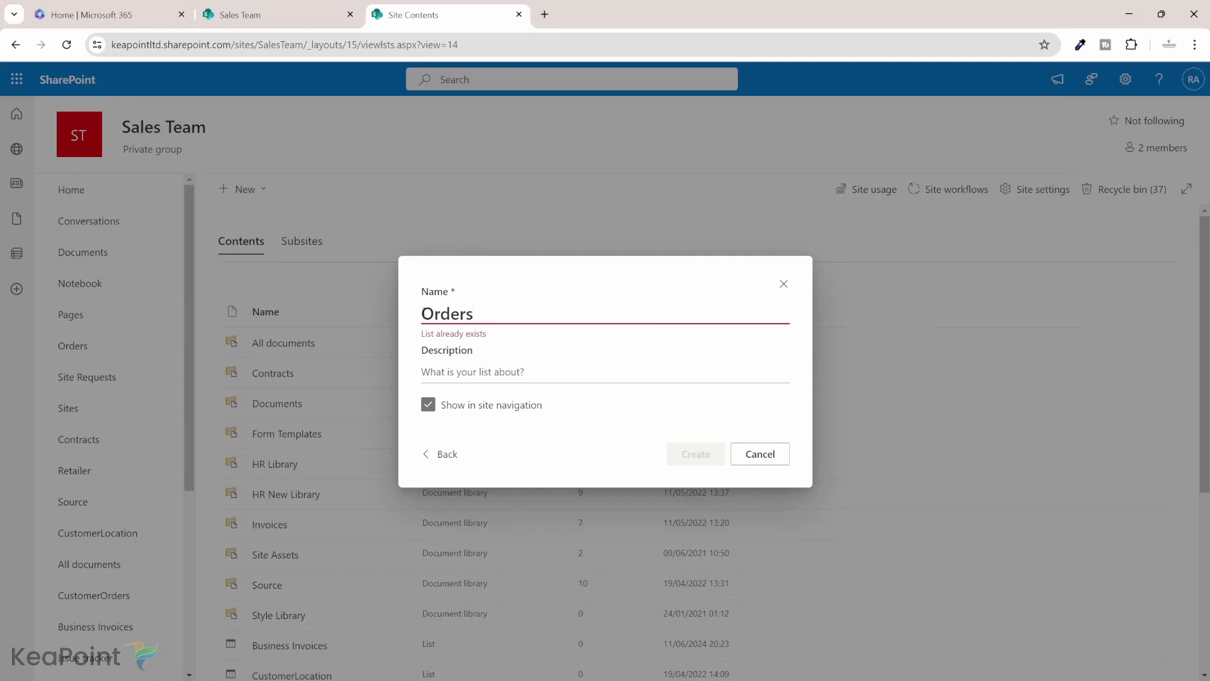
type("Old")
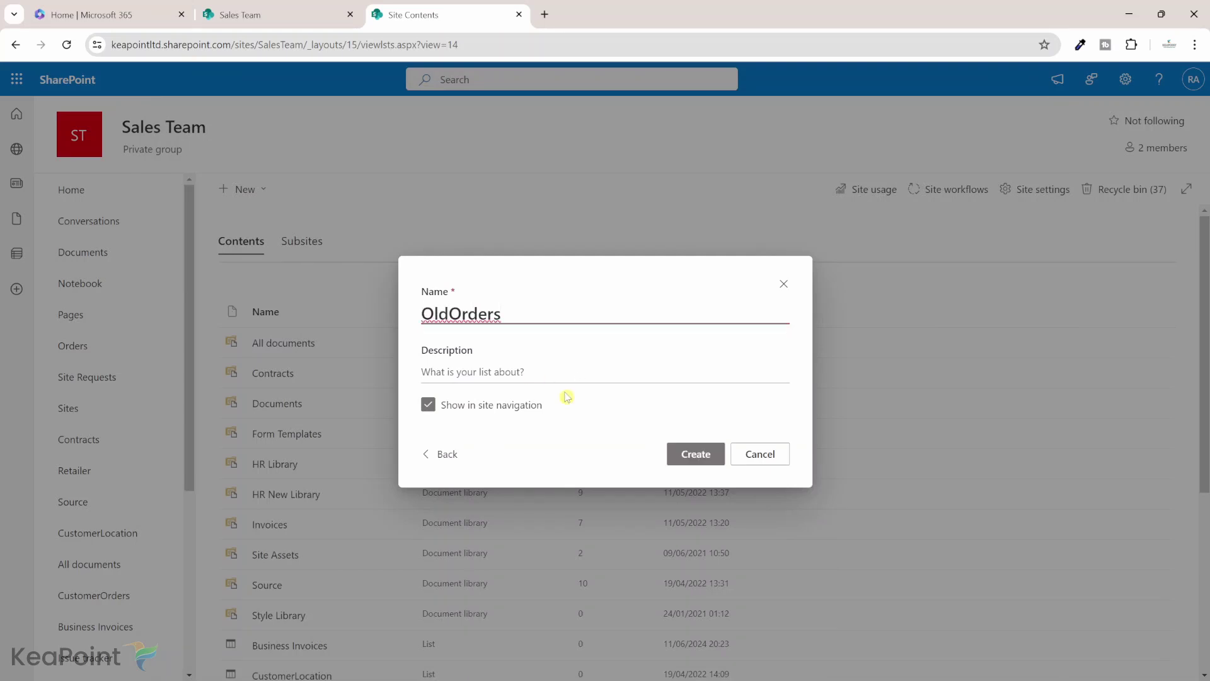
left_click(694, 460)
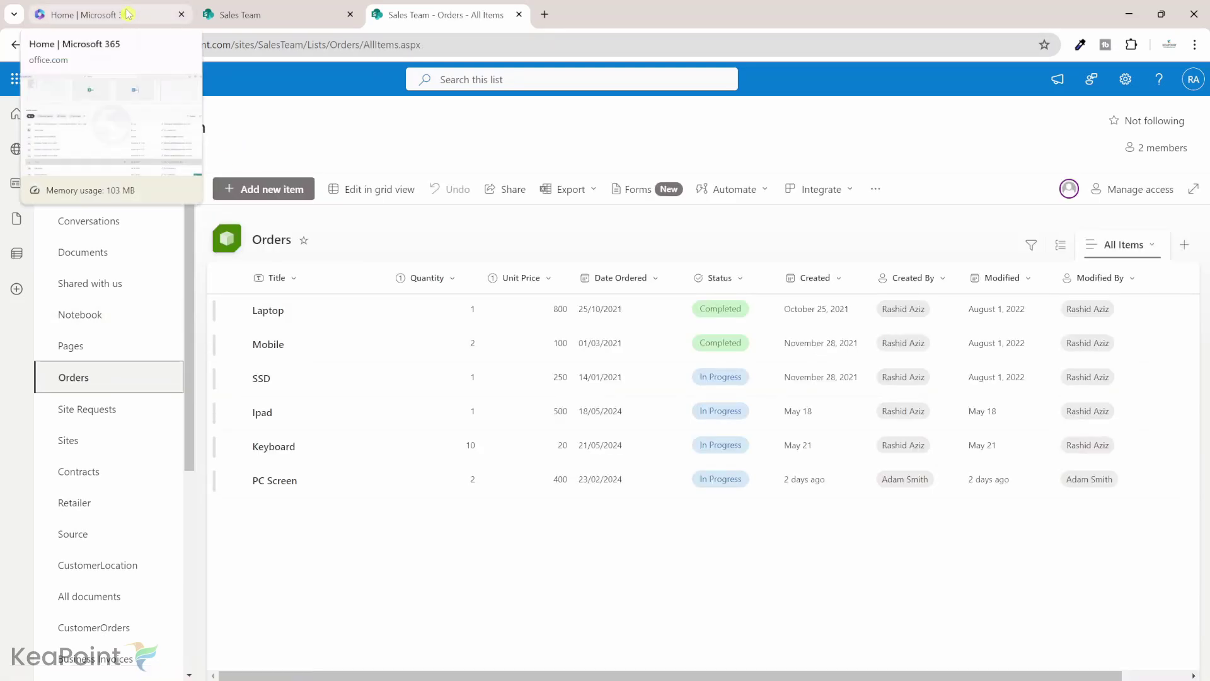
Step: Switch to the Microsoft 365 home page and launch Power Automate from there
left_click(128, 14)
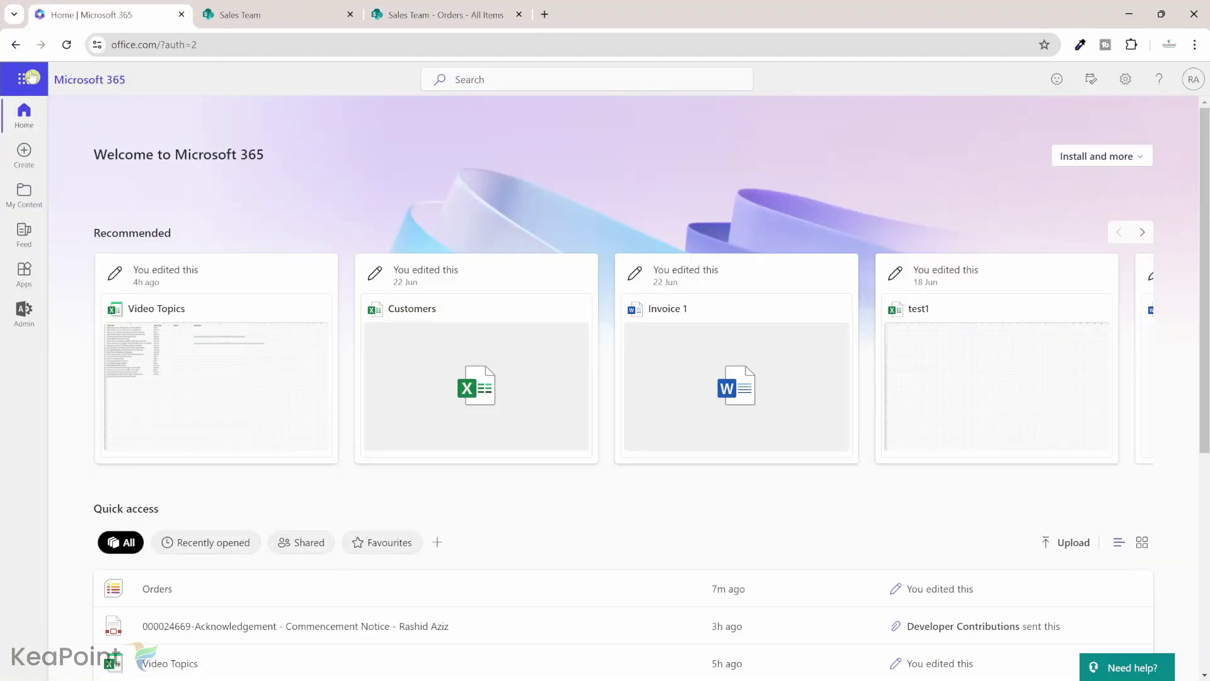
left_click(24, 78)
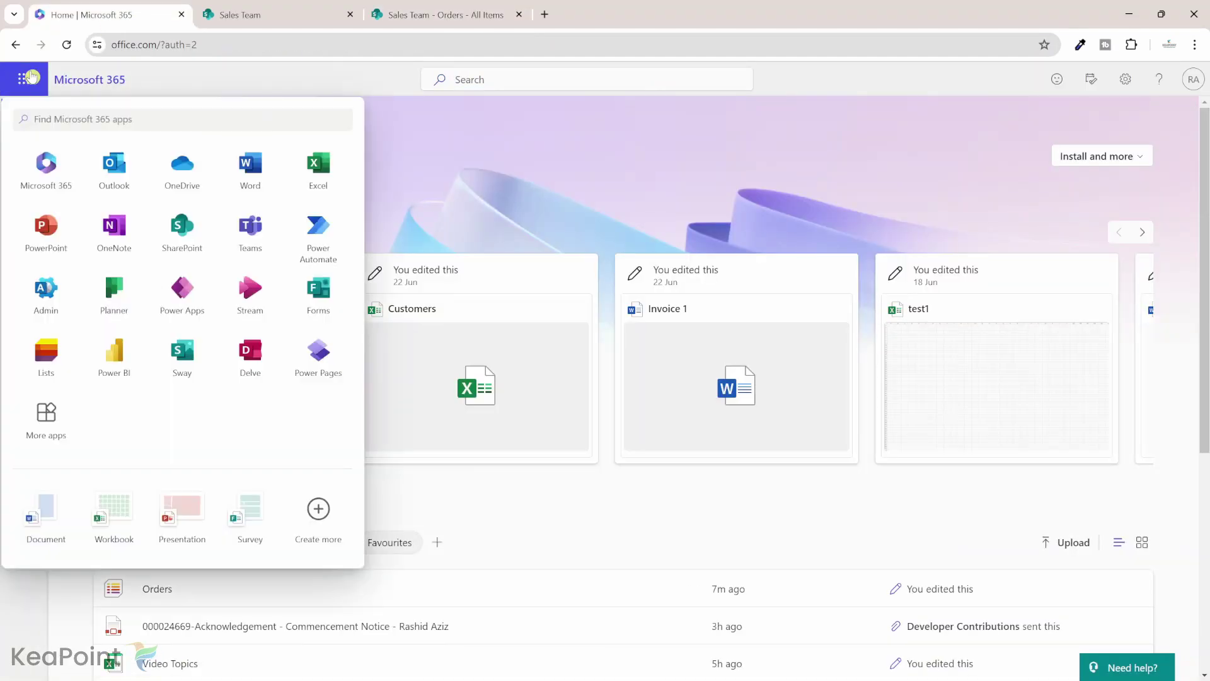
left_click(327, 246)
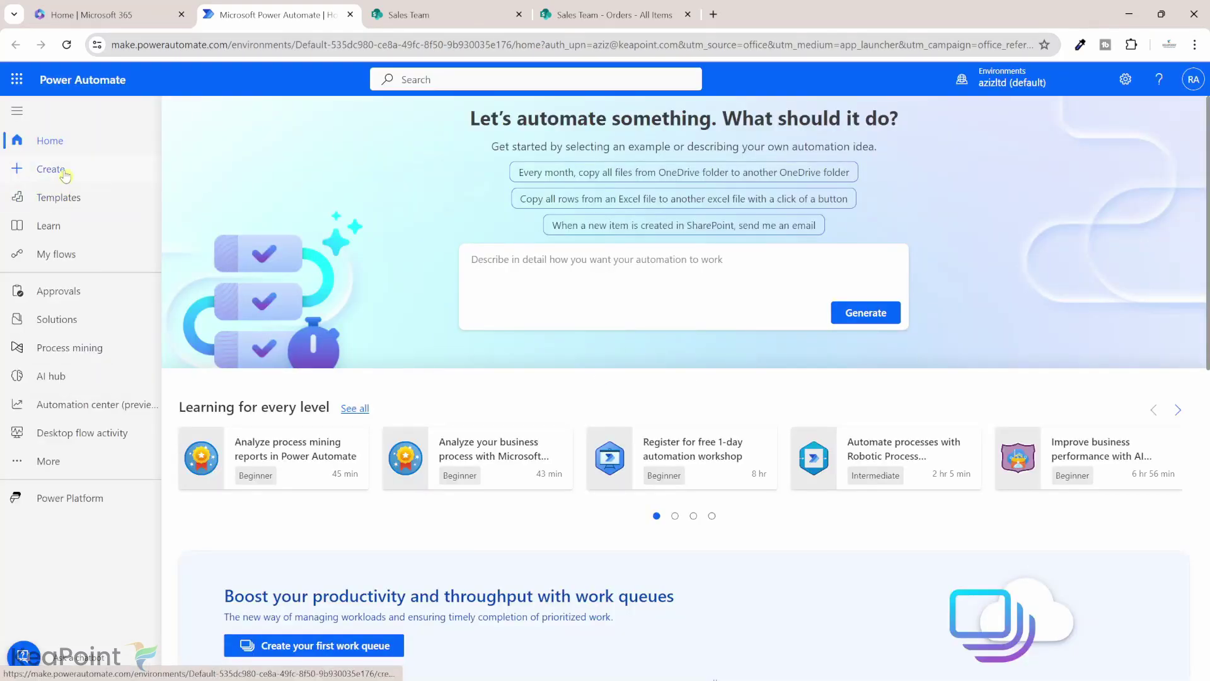
Step: Create a scheduled cloud flow named Archive Orders that repeats every 1 month
left_click(64, 177)
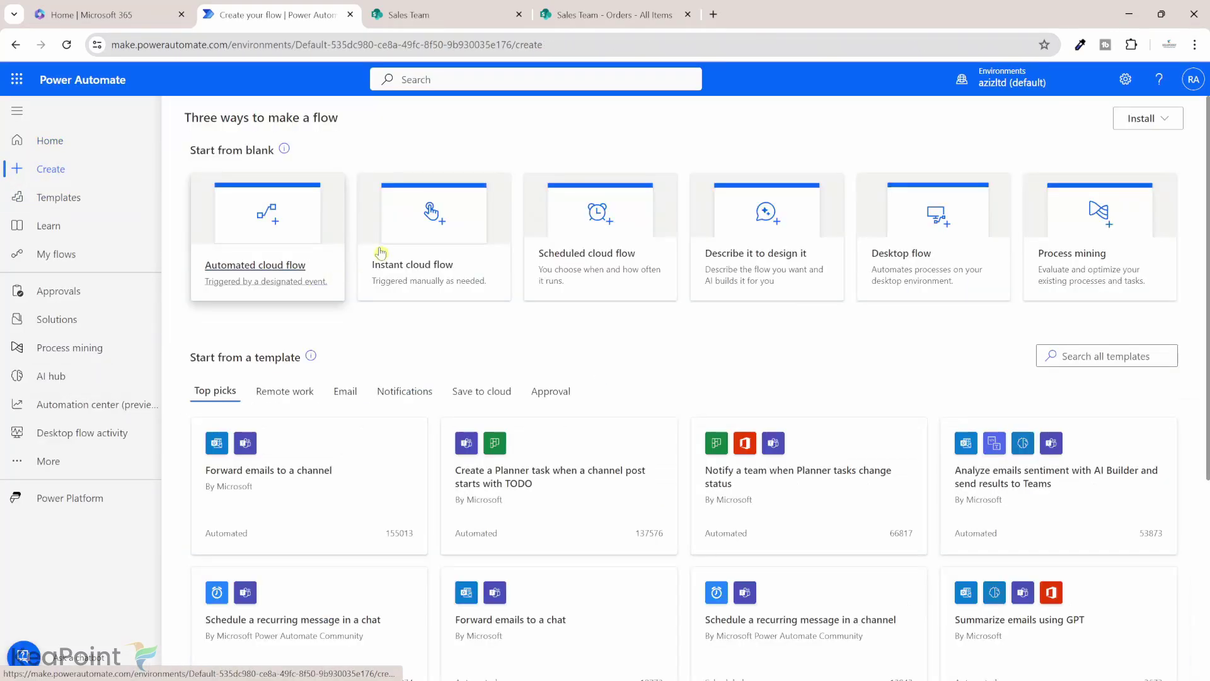
left_click(591, 239)
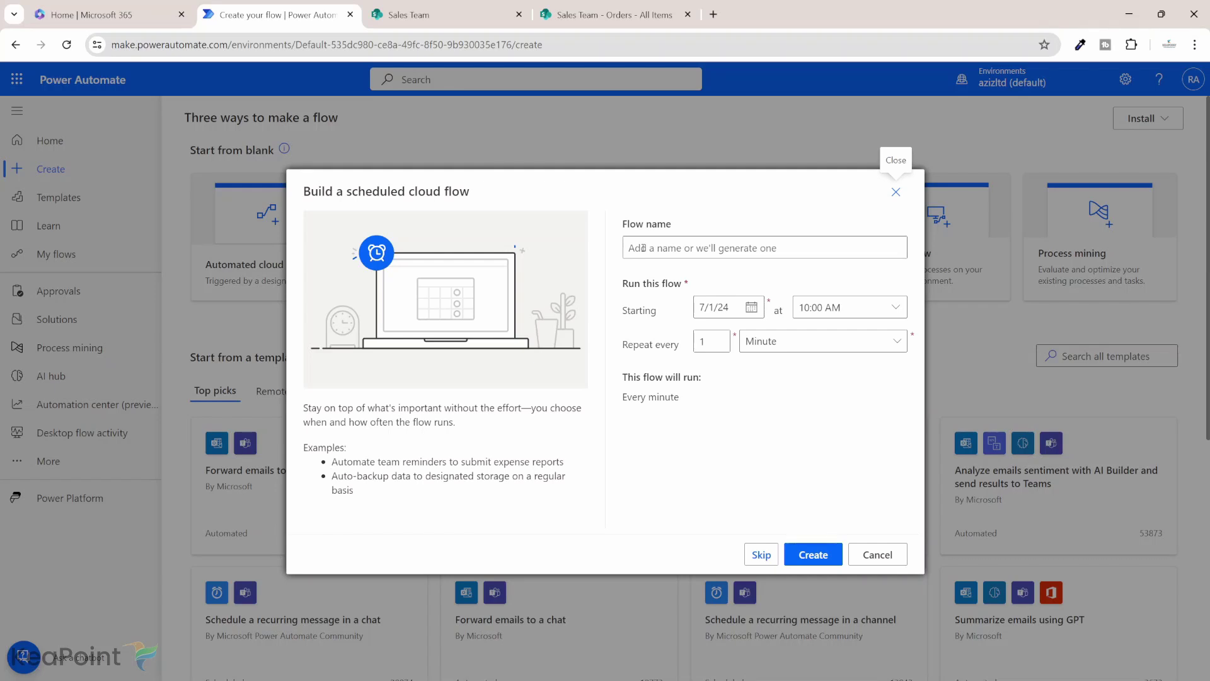
left_click(643, 247)
type("Archive Orders")
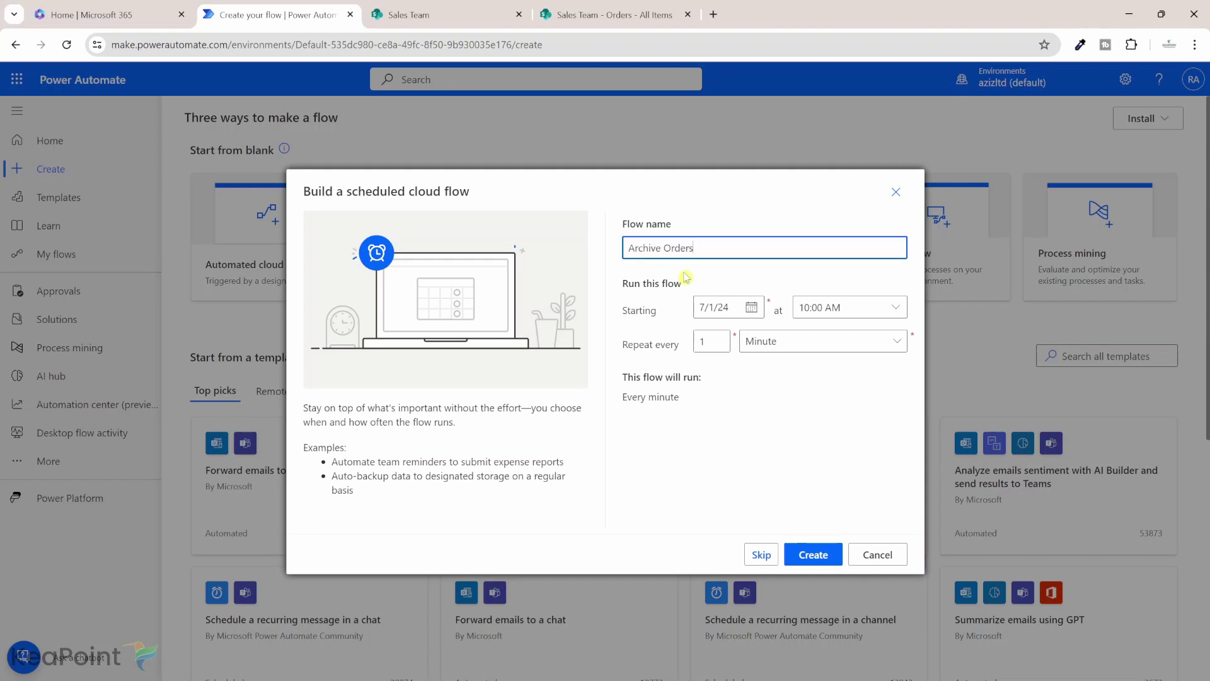
left_click(779, 341)
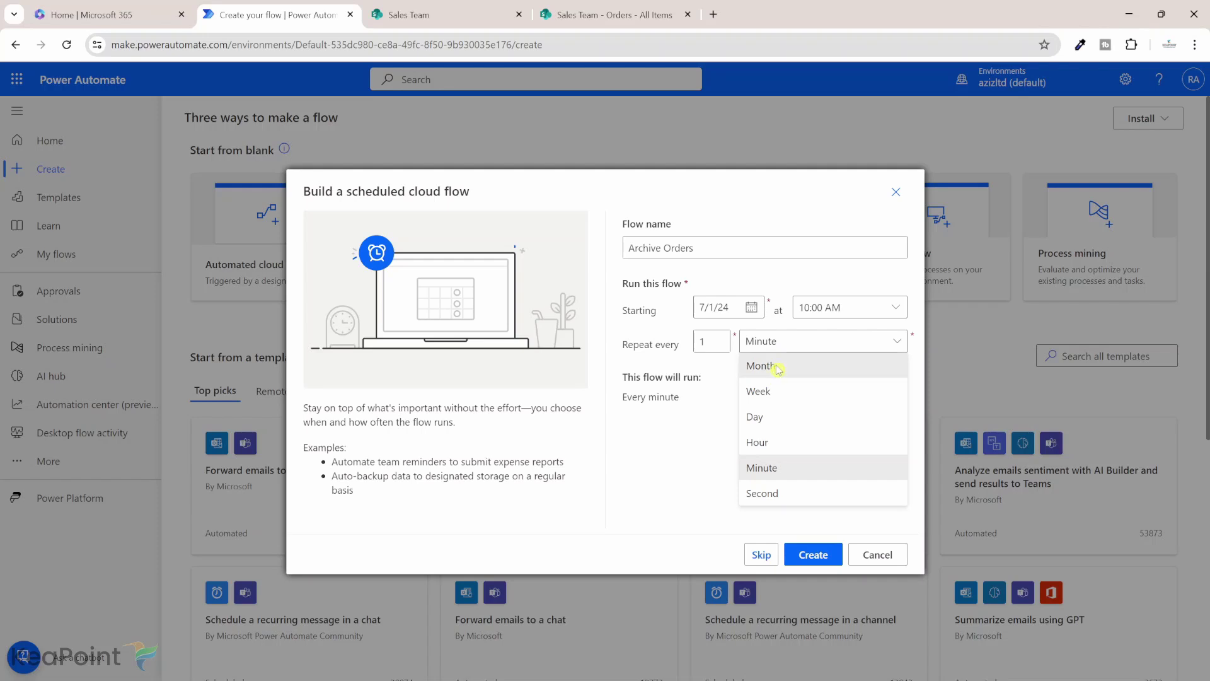
left_click(777, 368)
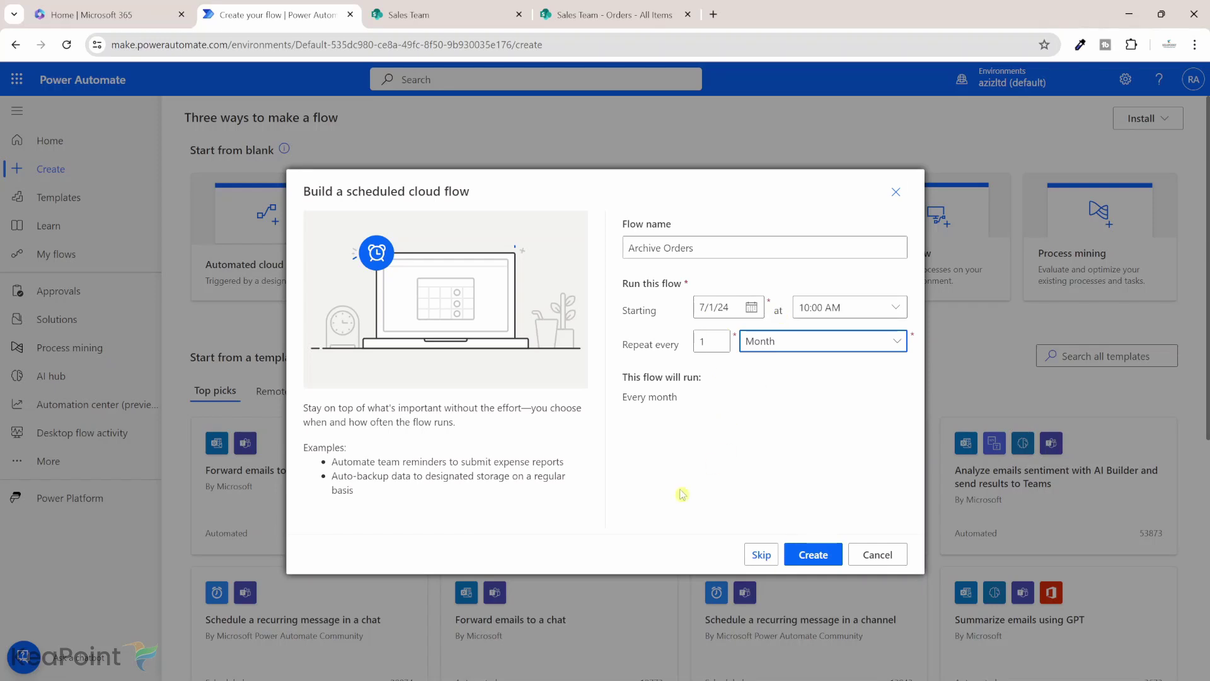
left_click(815, 554)
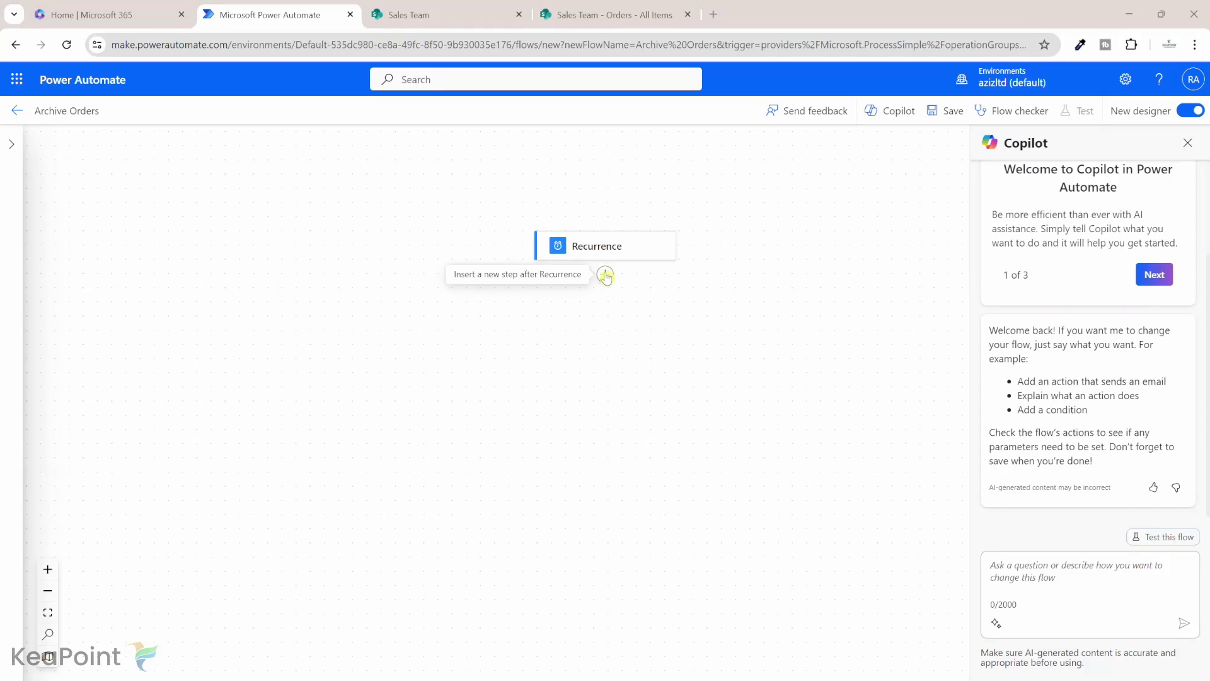
Step: Add a SharePoint Get items action after Recurrence, using the Sales Team site and its Orders list
left_click(605, 277)
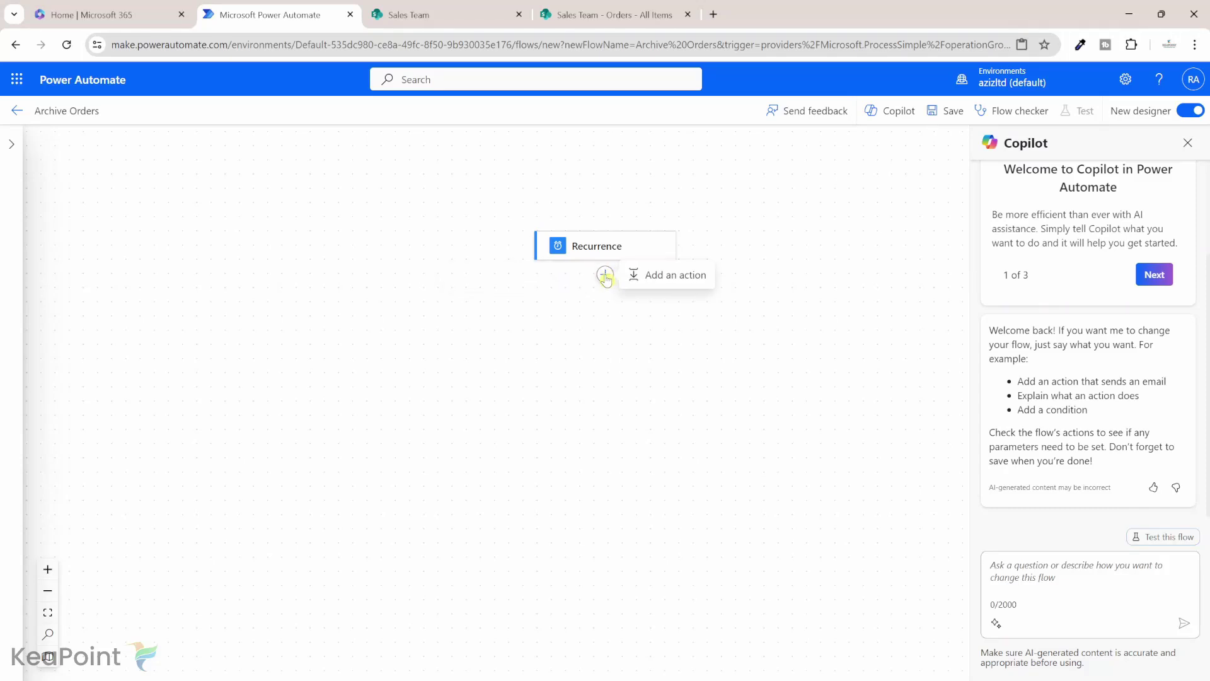
left_click(655, 274)
type("get items")
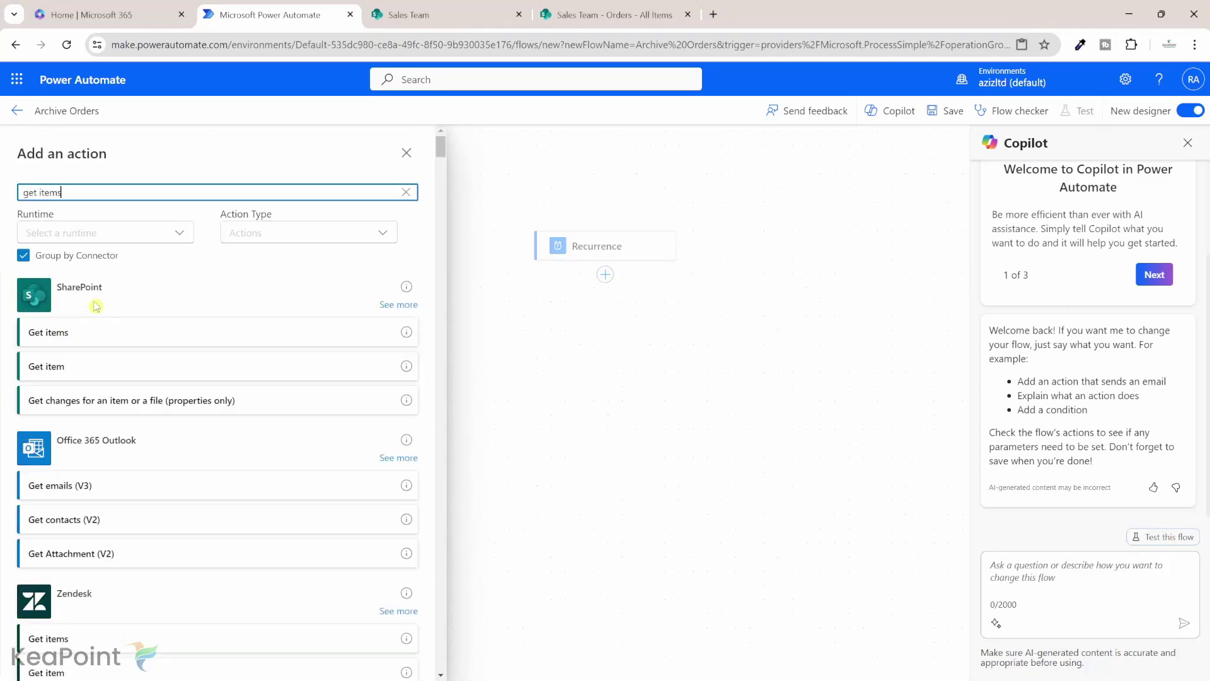
left_click(89, 338)
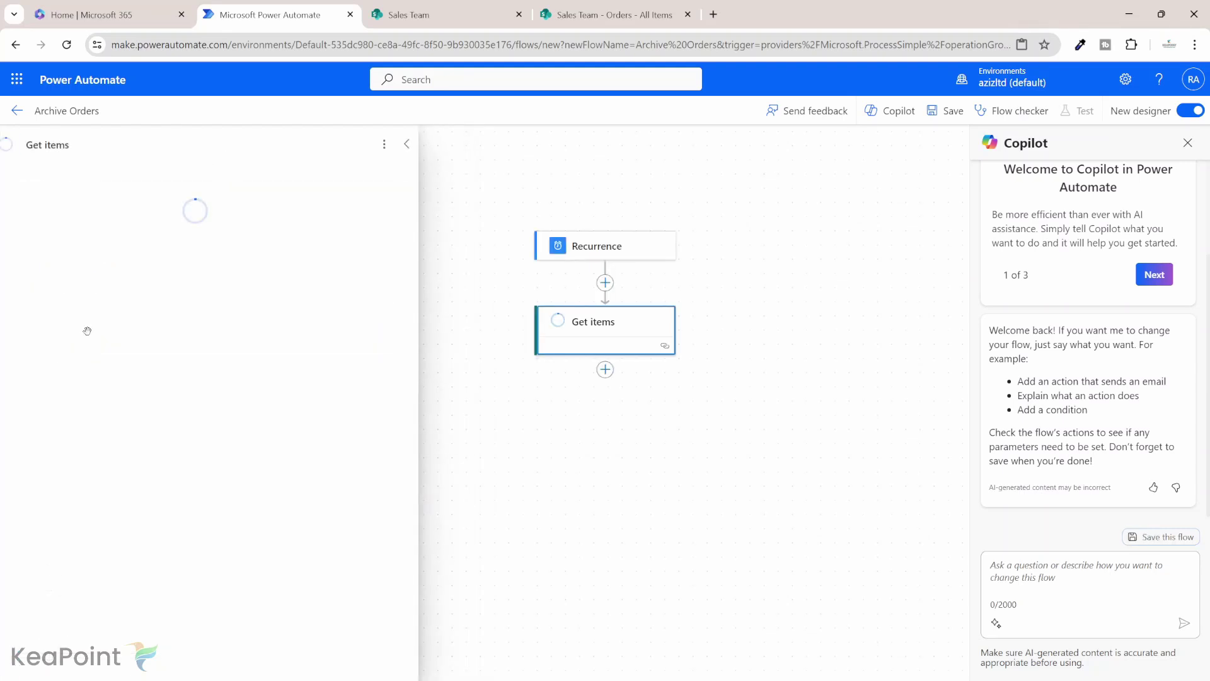
left_click(413, 248)
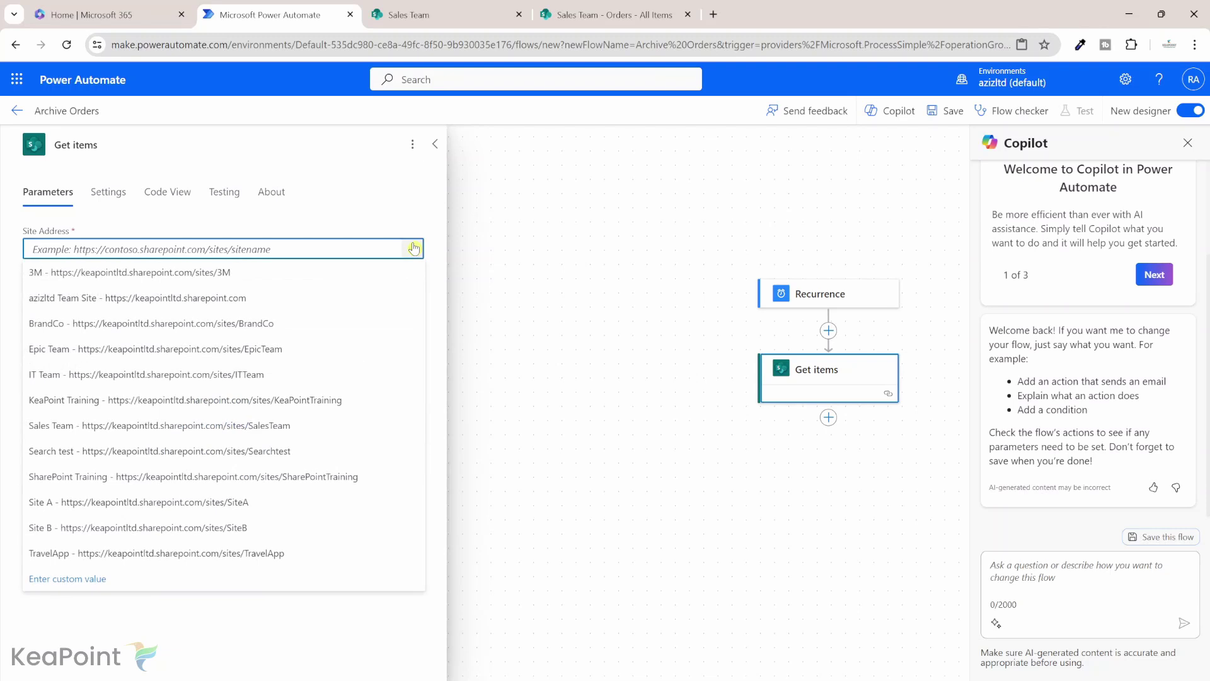
left_click(294, 426)
left_click(411, 289)
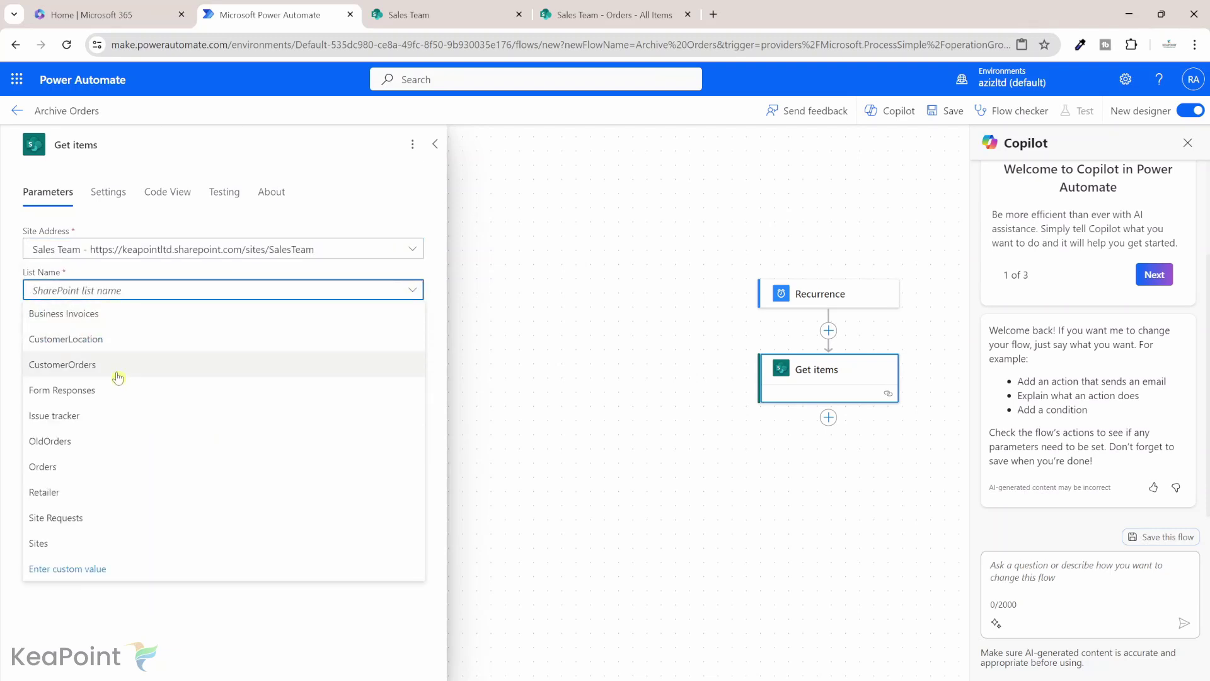
left_click(67, 466)
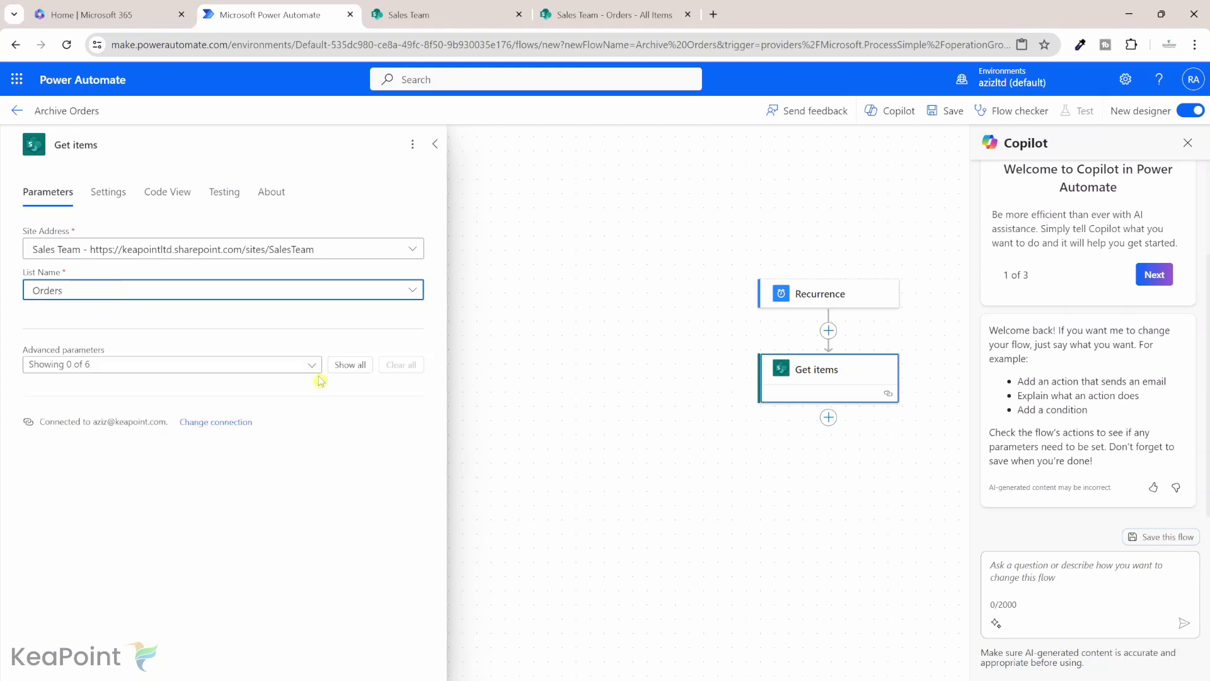
Step: Set the Get items filter query to Created lt '…', with the expression addDays(utcNow(), -365) between the quotes
left_click(350, 365)
scroll(257, 392, "down", 1)
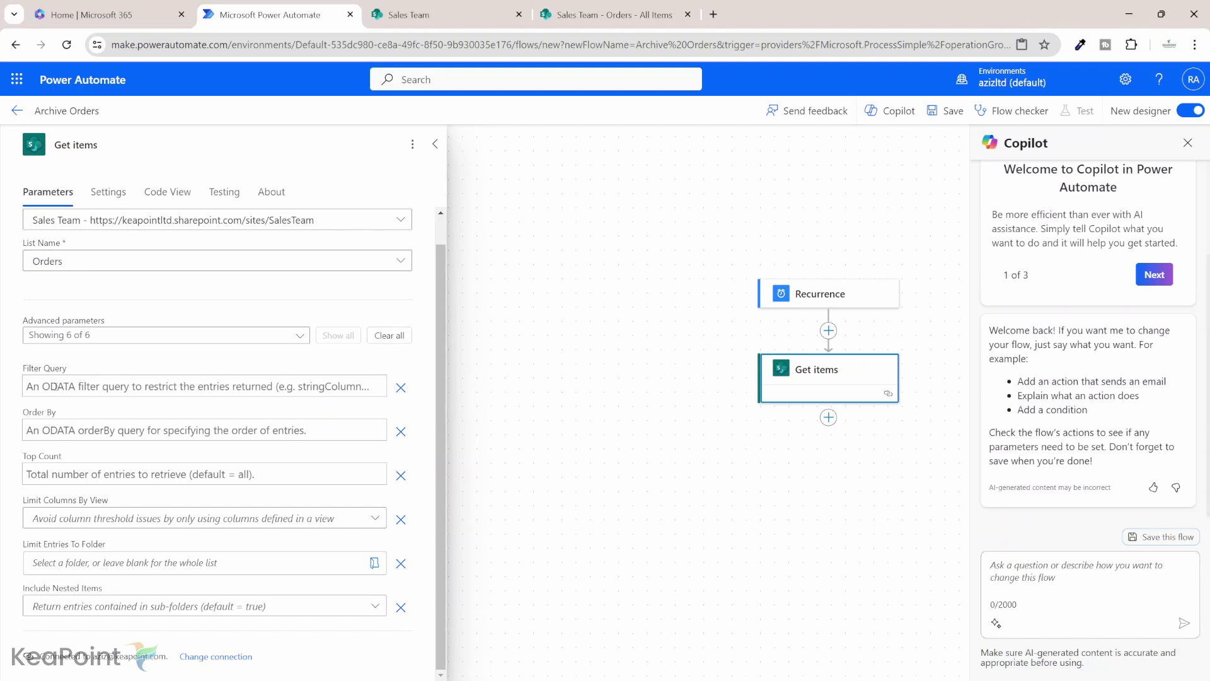
left_click(63, 386)
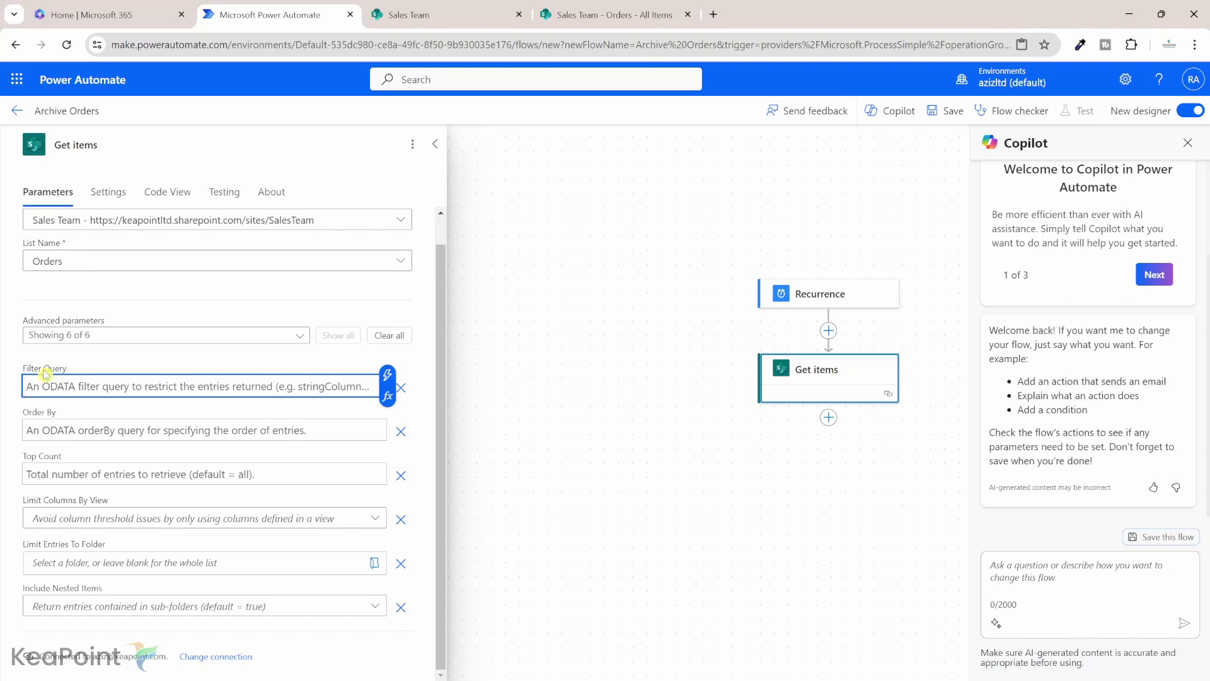
type("Created lt '")
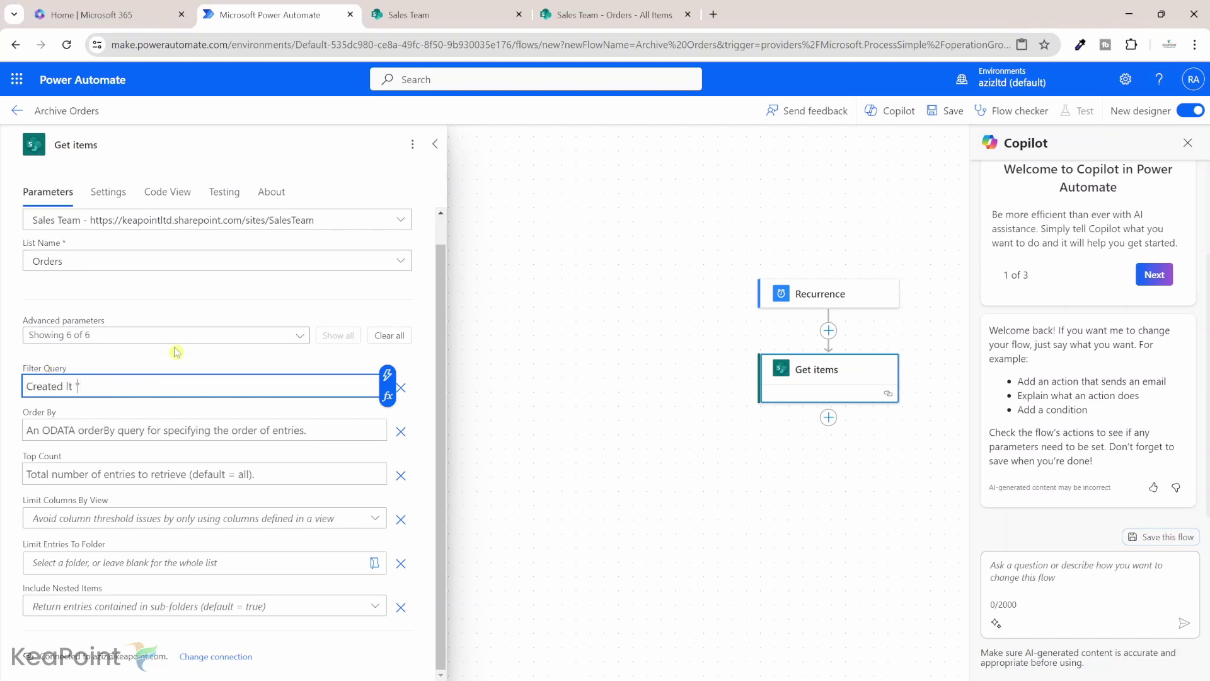
left_click(388, 397)
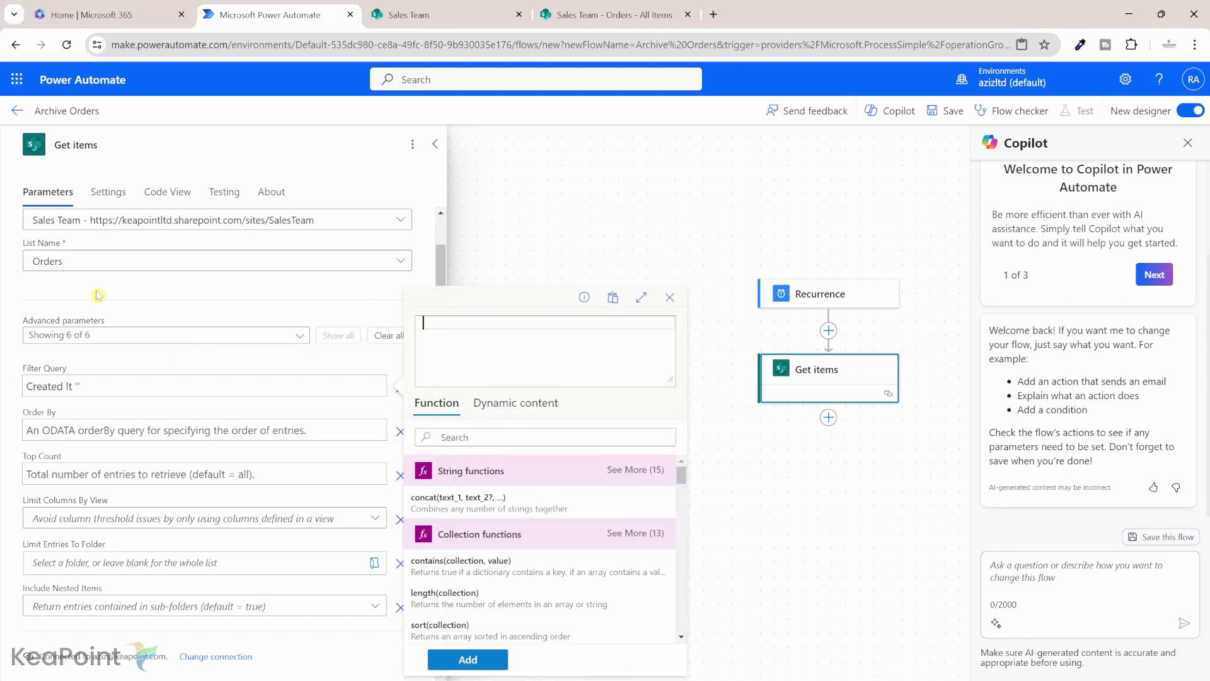
type("addDays(utcNow(), -365)")
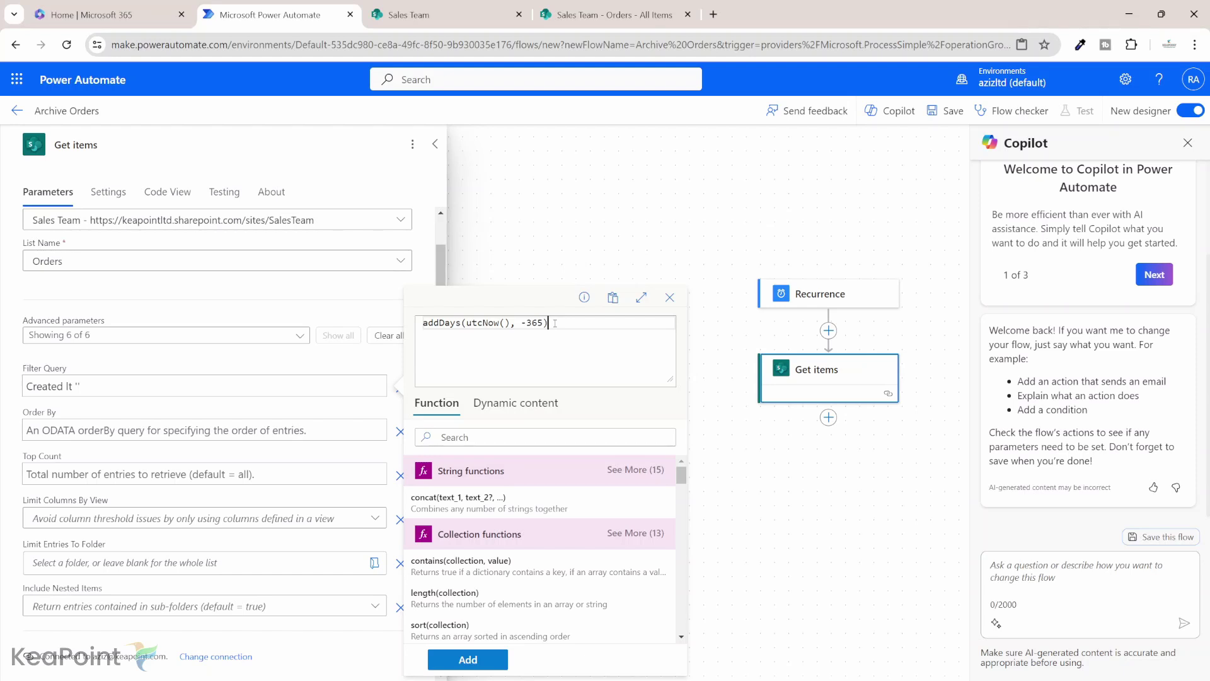
left_click(467, 659)
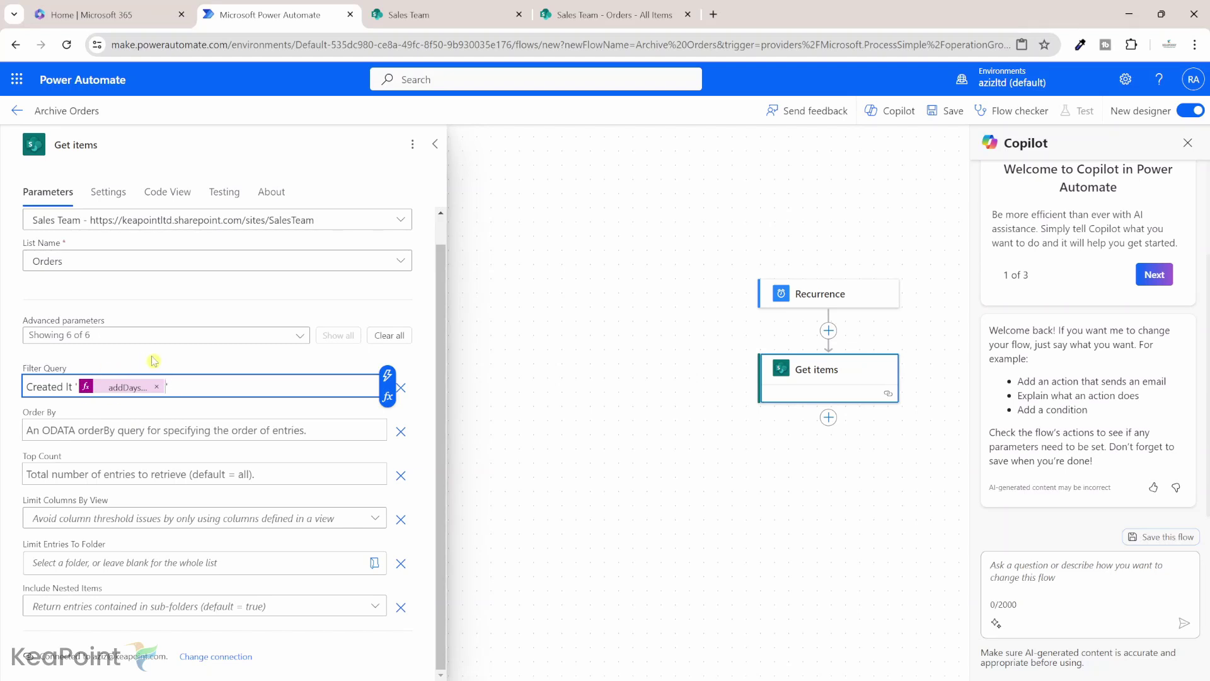
Step: Save the Archive Orders flow and run a manual test of it
left_click(945, 113)
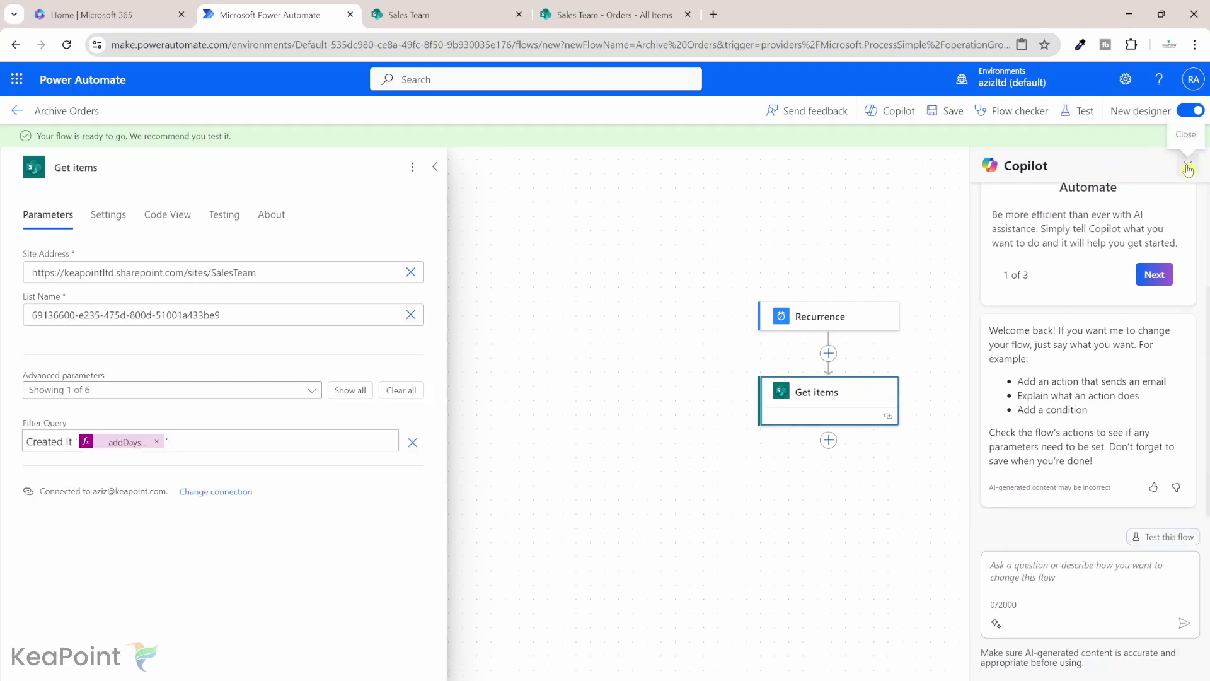
left_click(1077, 111)
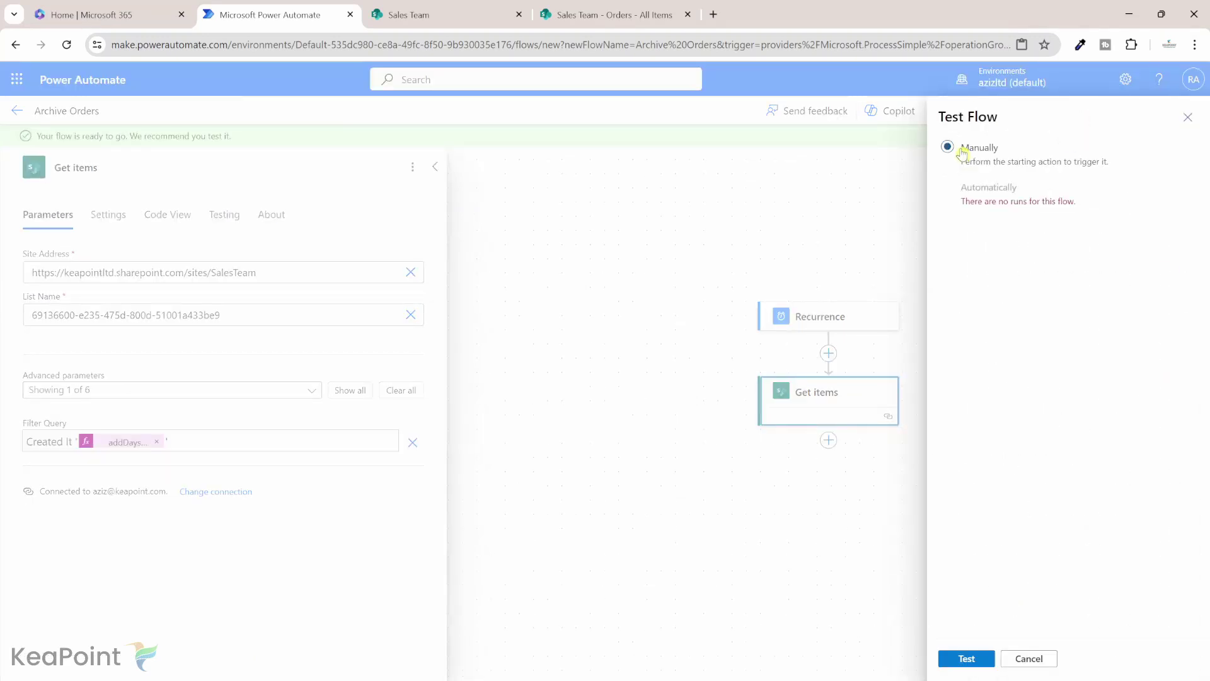
left_click(965, 658)
left_click(975, 656)
left_click(971, 655)
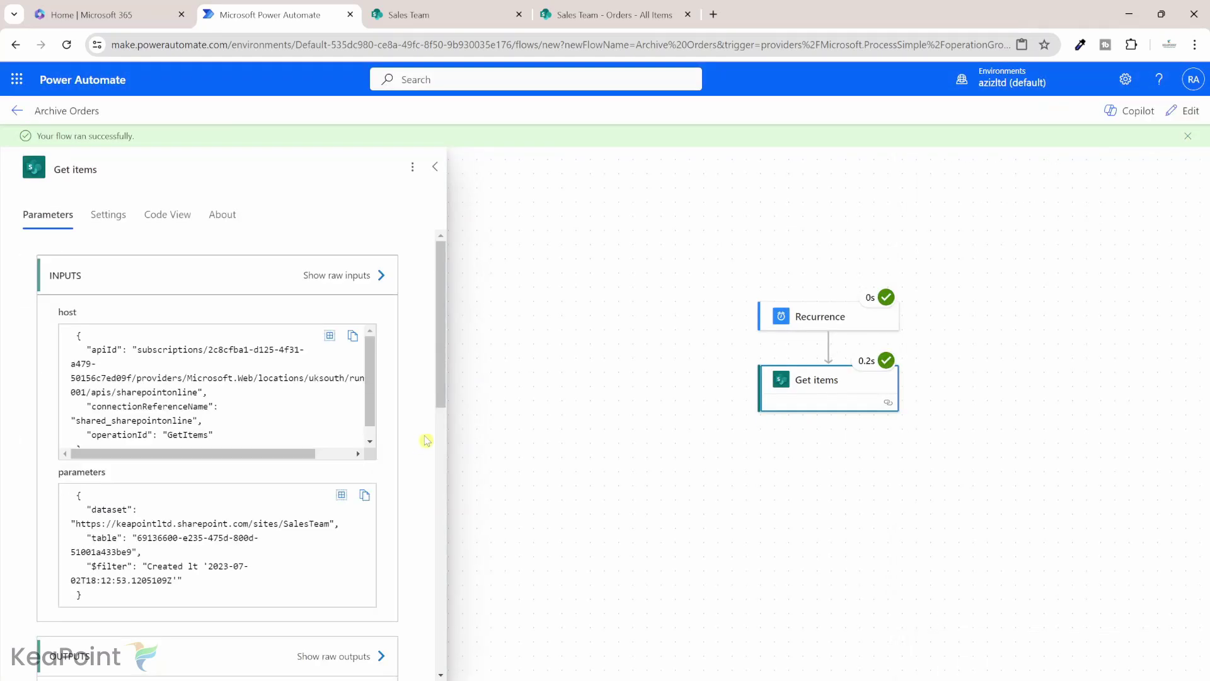
Step: Examine the outputs of the Get items run and close the spare Sales Team browser tab
scroll(427, 441, "down", 3)
scroll(426, 441, "down", 4)
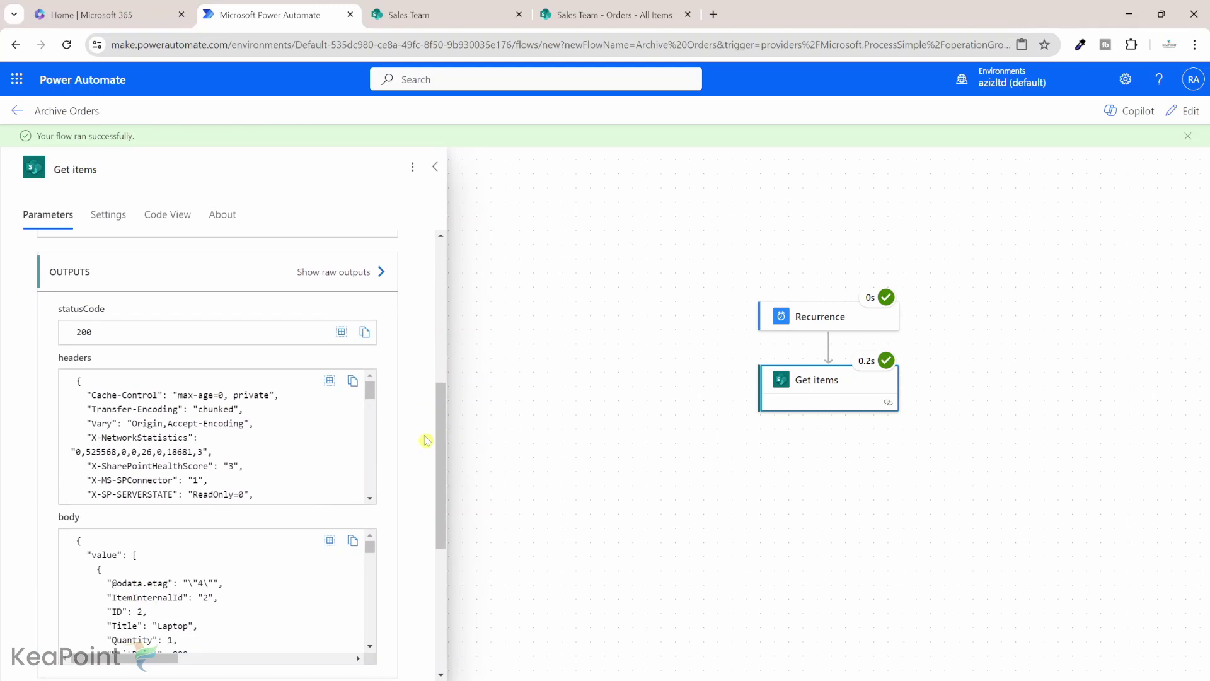
middle_click(470, 10)
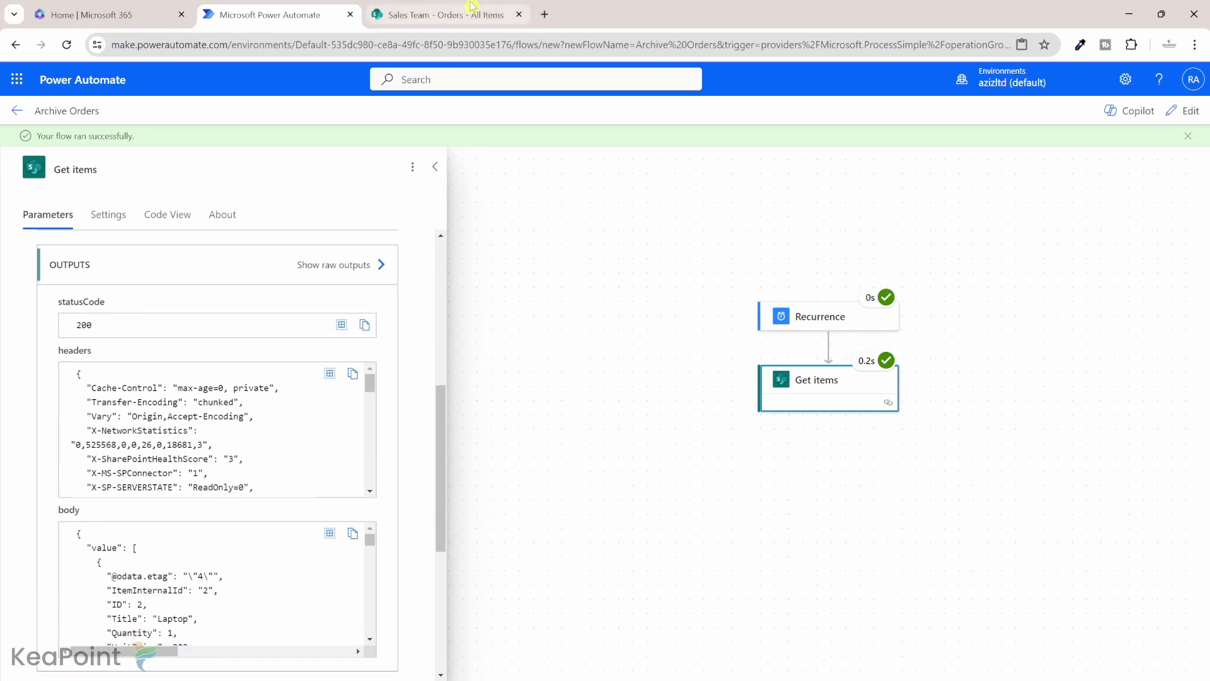
Step: Compare the Created dates in the SharePoint Orders list with the items in the raw outputs of the Get items run
left_click(471, 7)
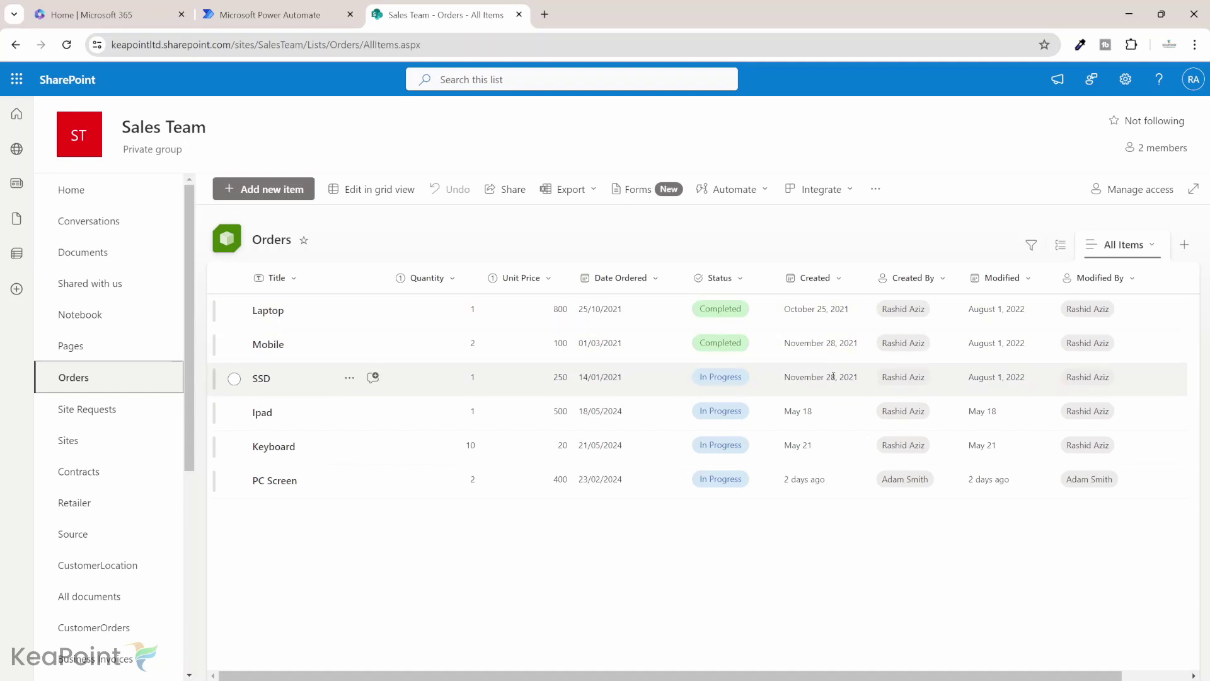
left_click(271, 14)
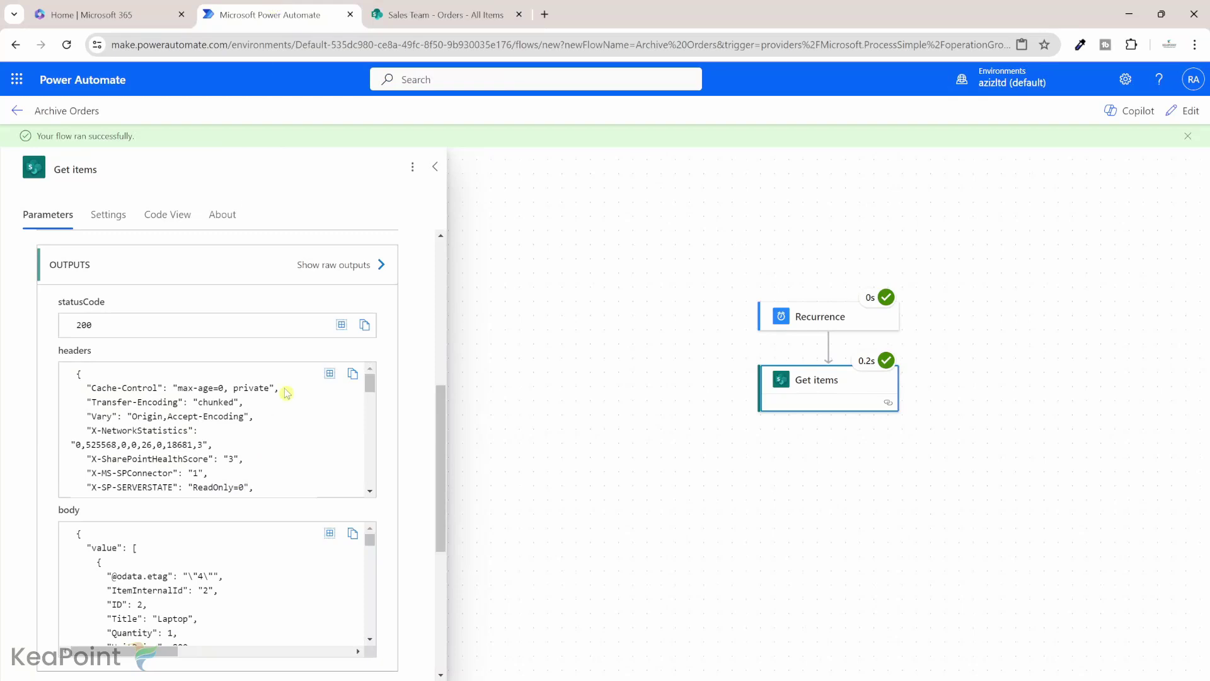
left_click(353, 275)
scroll(963, 366, "down", 5)
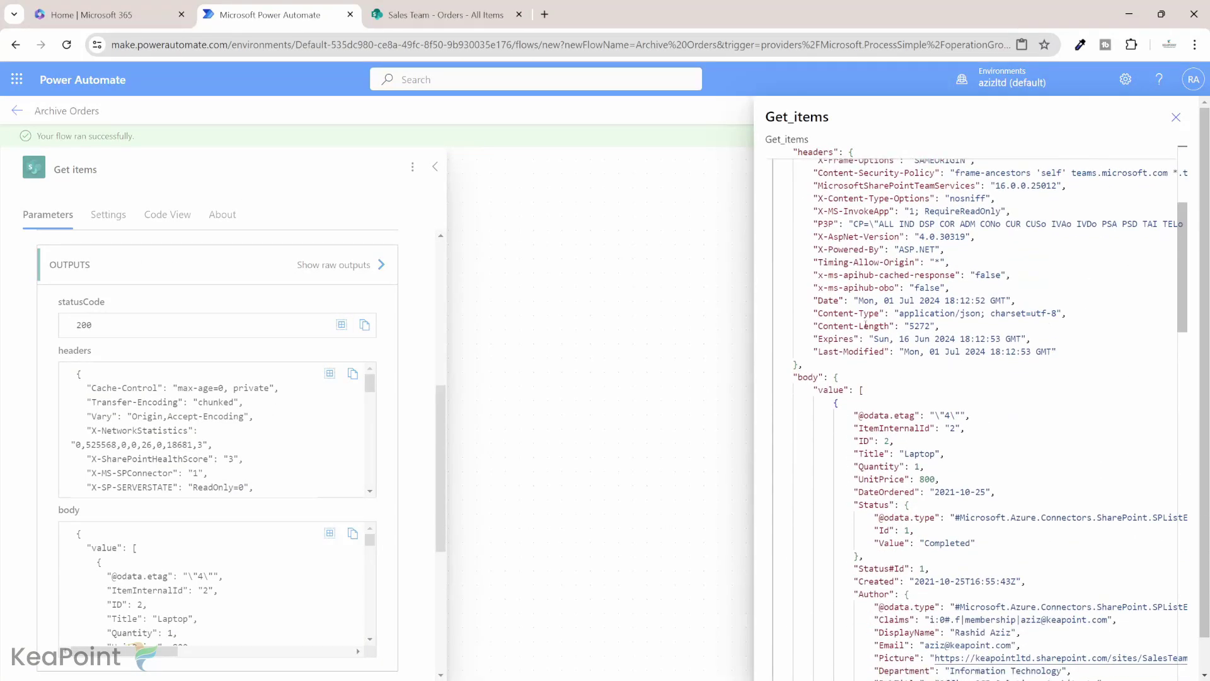
scroll(953, 417, "down", 2)
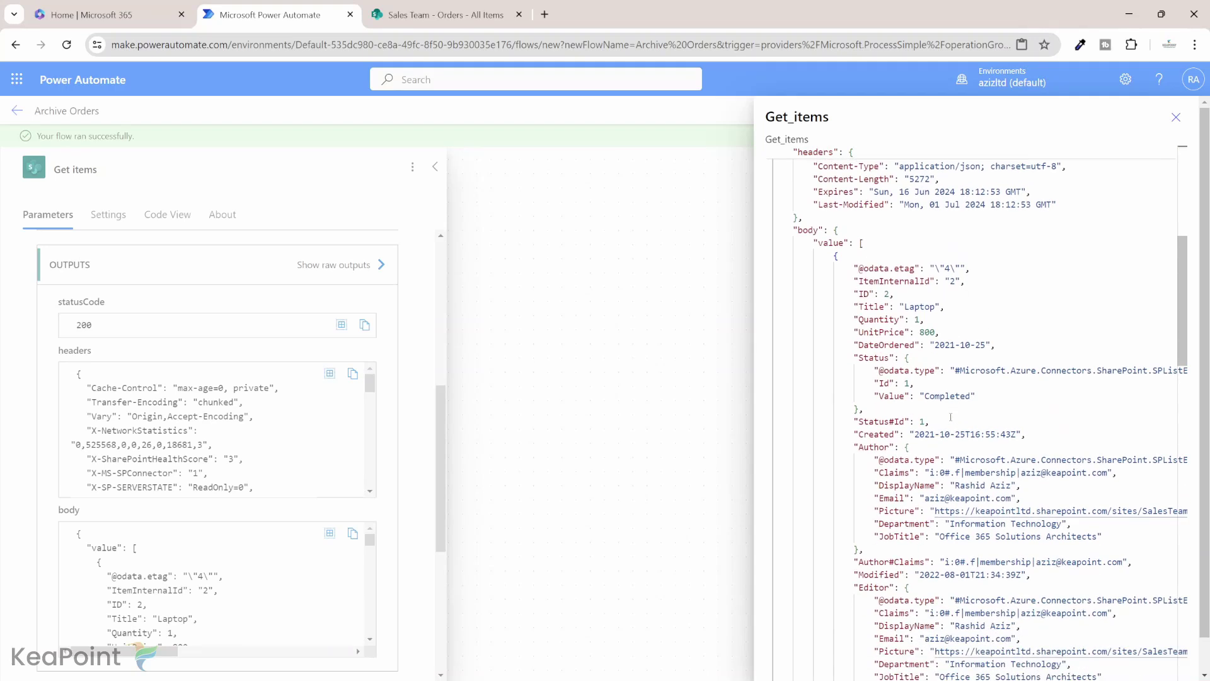
double_click(946, 394)
scroll(949, 394, "down", 7)
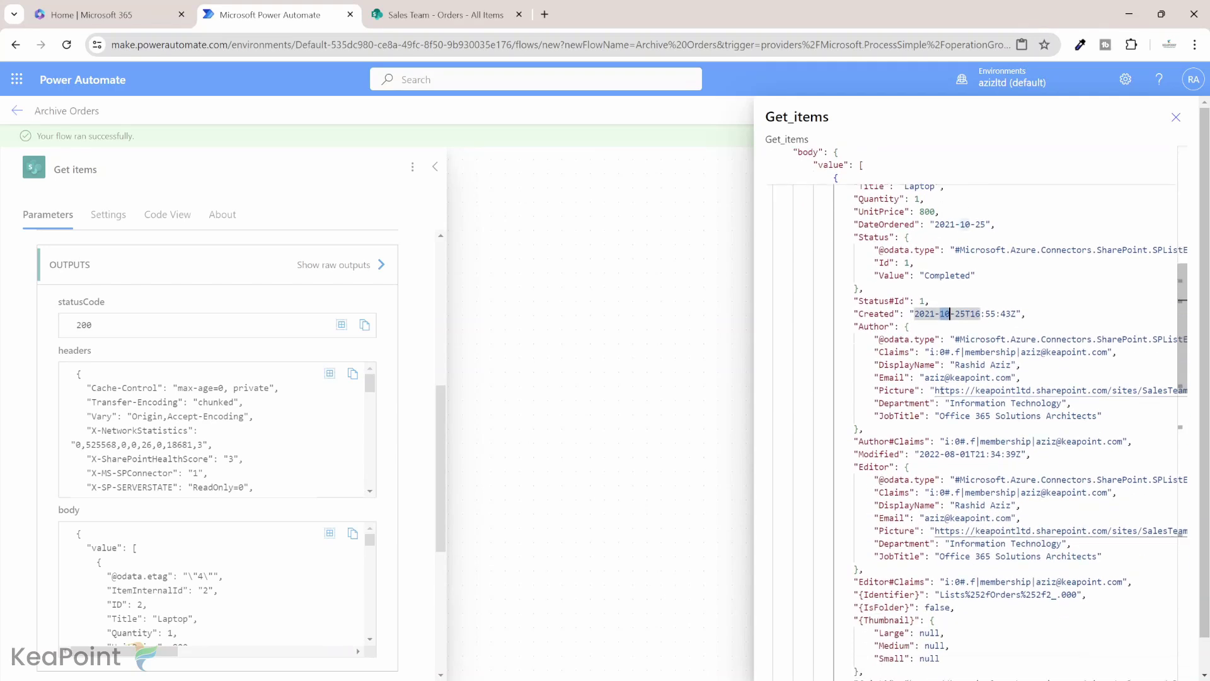
scroll(942, 389, "down", 3)
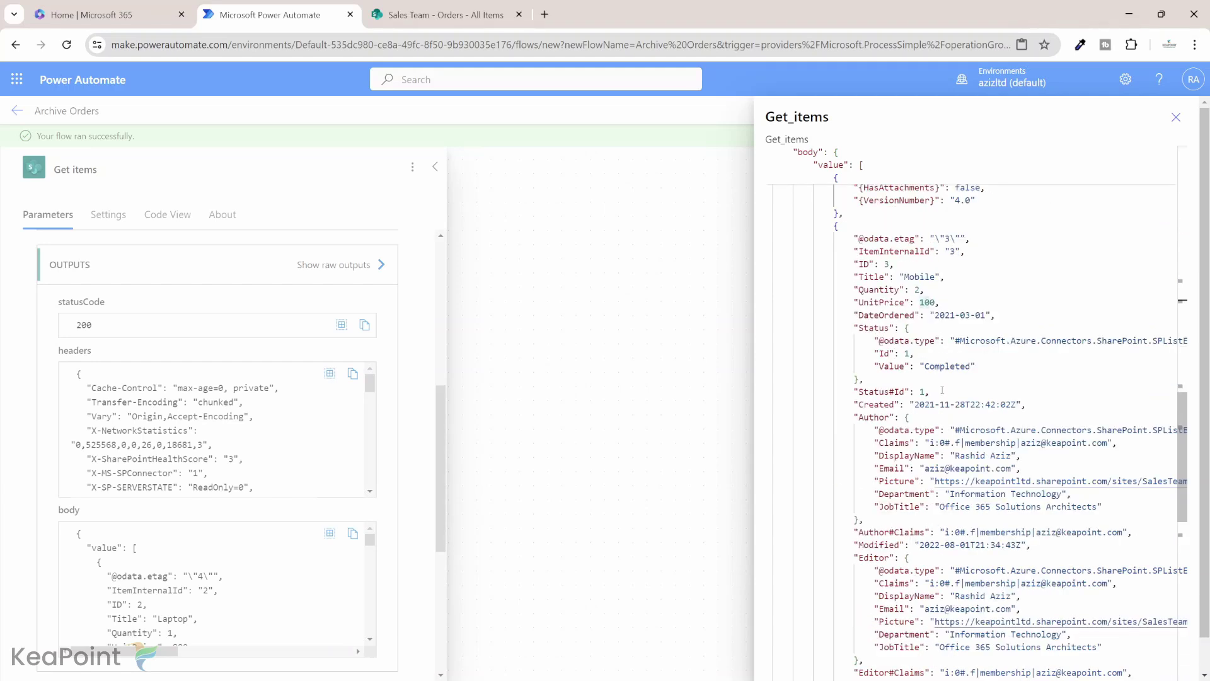
double_click(948, 314)
scroll(945, 391, "down", 9)
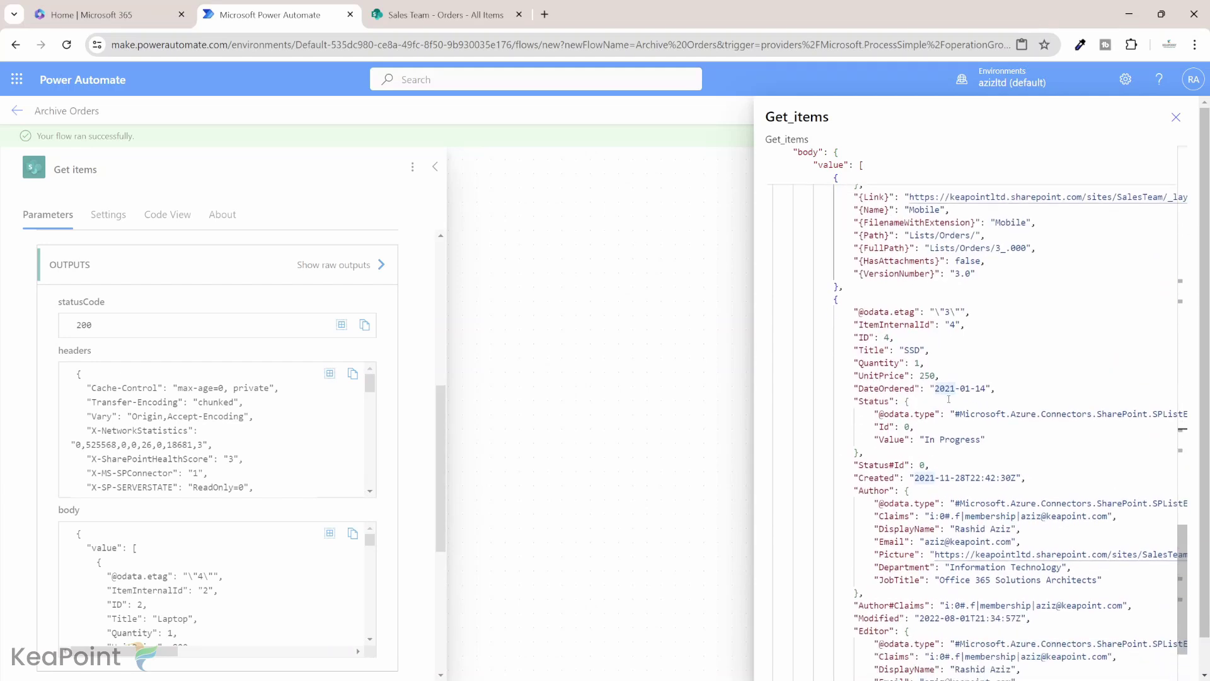
triple_click(945, 387)
scroll(895, 349, "down", 4)
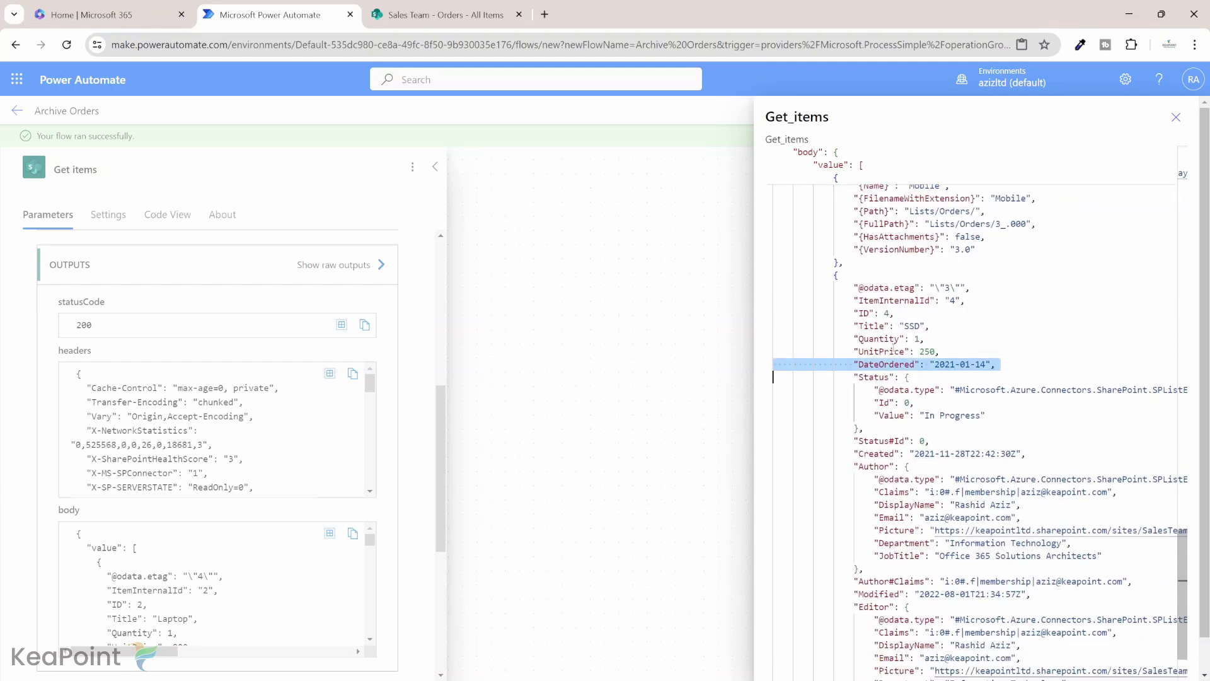
scroll(892, 345, "up", 15)
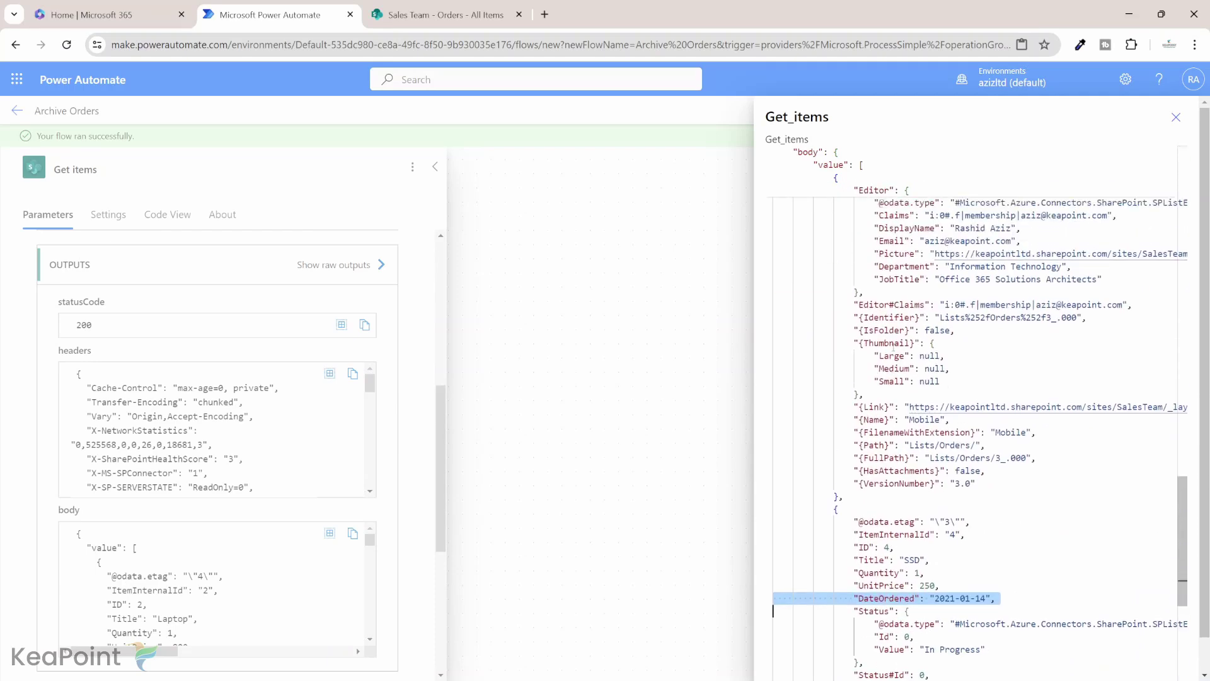
scroll(893, 345, "up", 10)
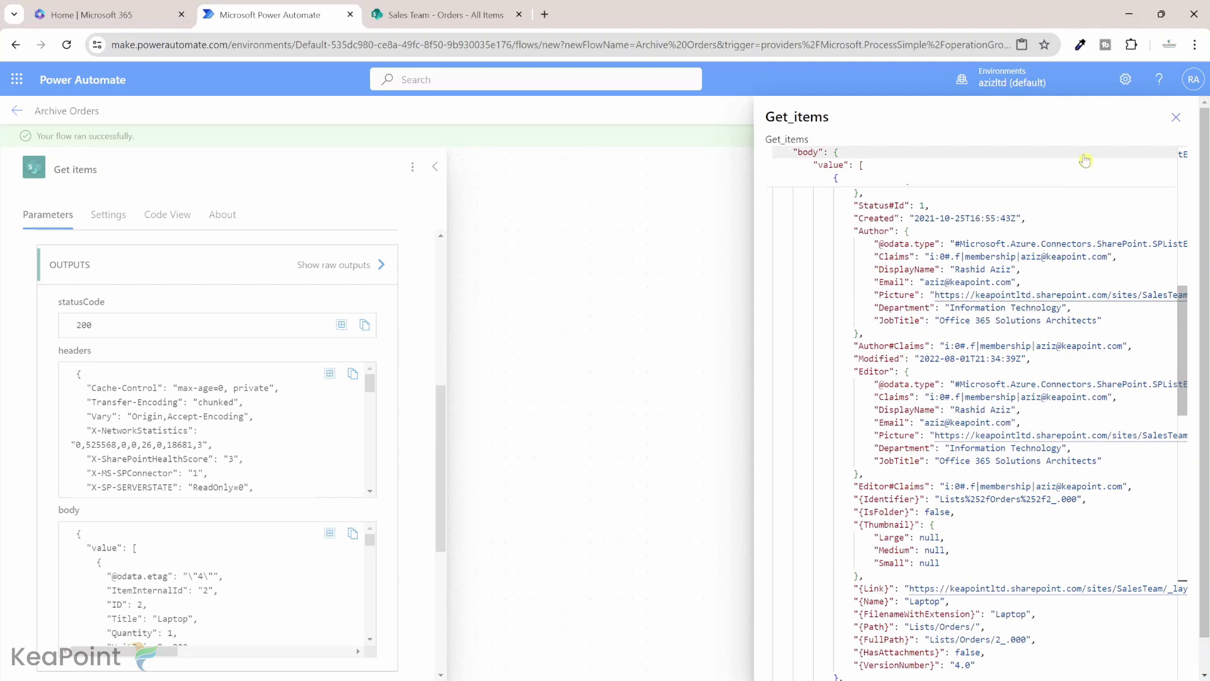
left_click(1176, 118)
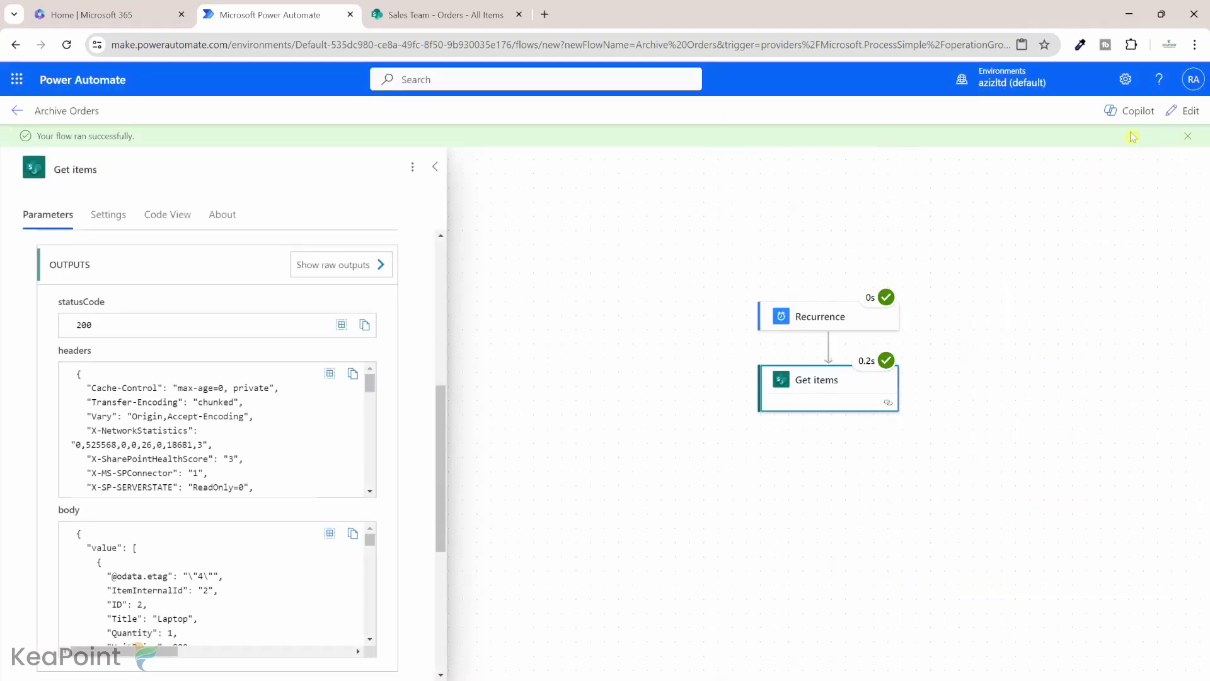
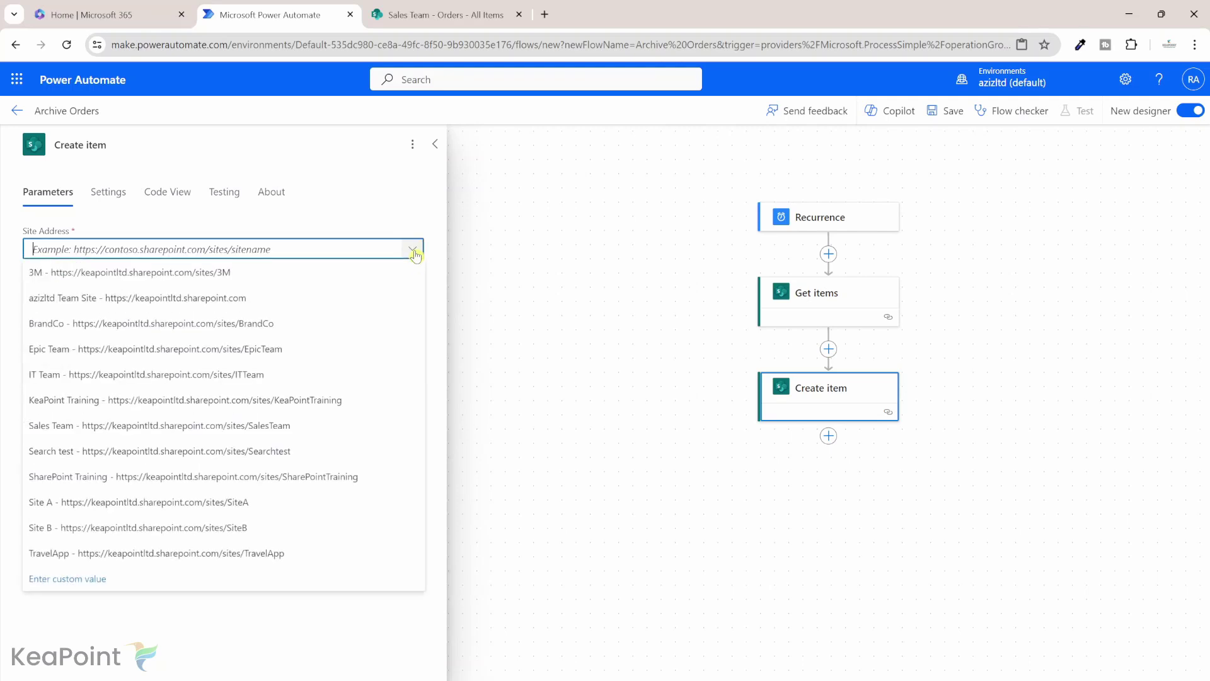
Step: Set the Create item action to the Sales Team site's OldOrders list and show all its advanced parameters
left_click(291, 426)
left_click(414, 292)
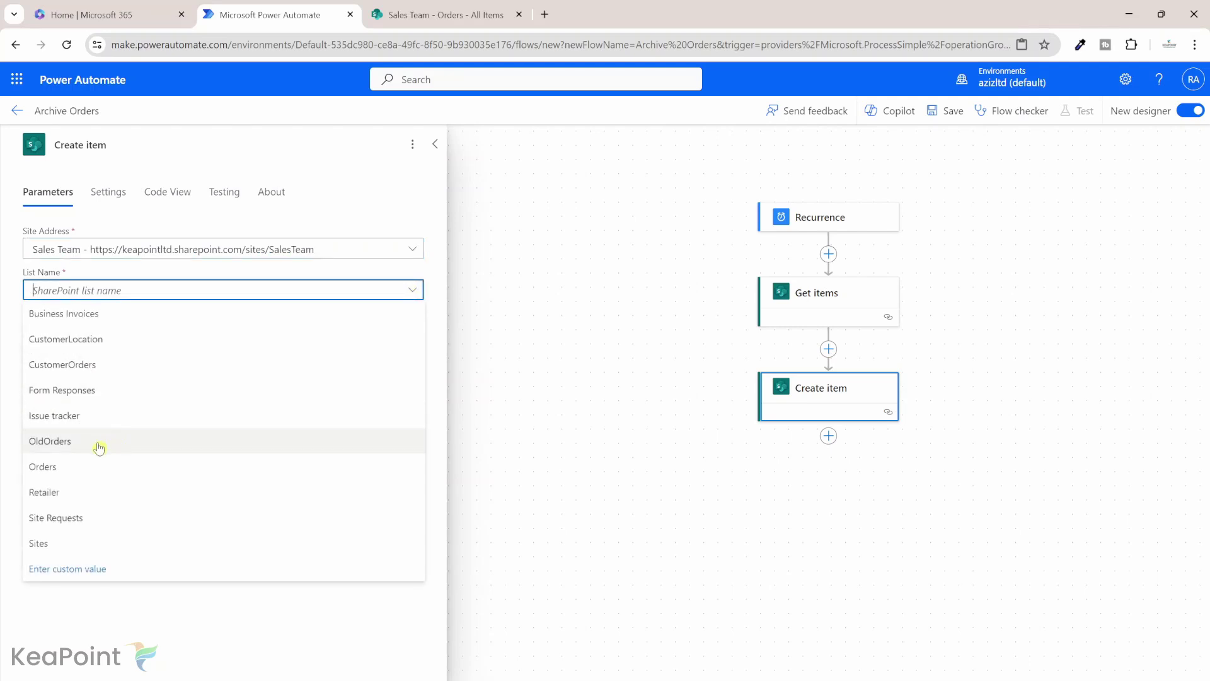
left_click(99, 444)
left_click(344, 410)
Step: Fill the Create item action's Title and Quantity with the Title and Quantity dynamic values from Get items
left_click(223, 329)
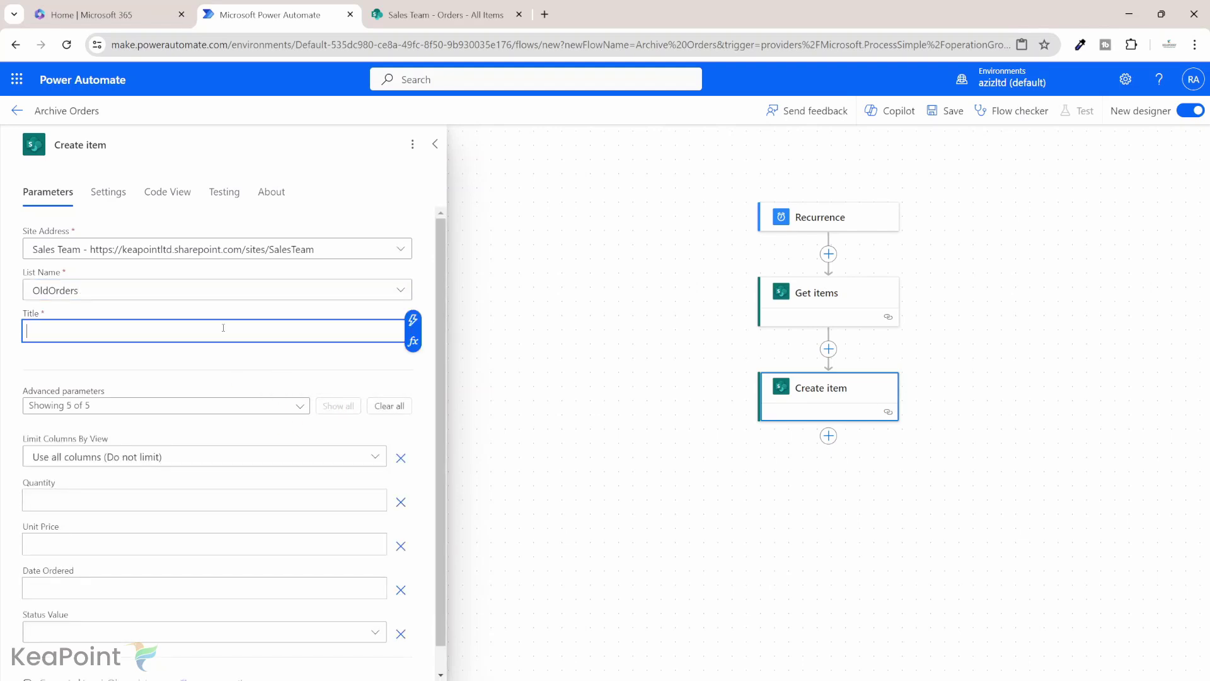
left_click(414, 320)
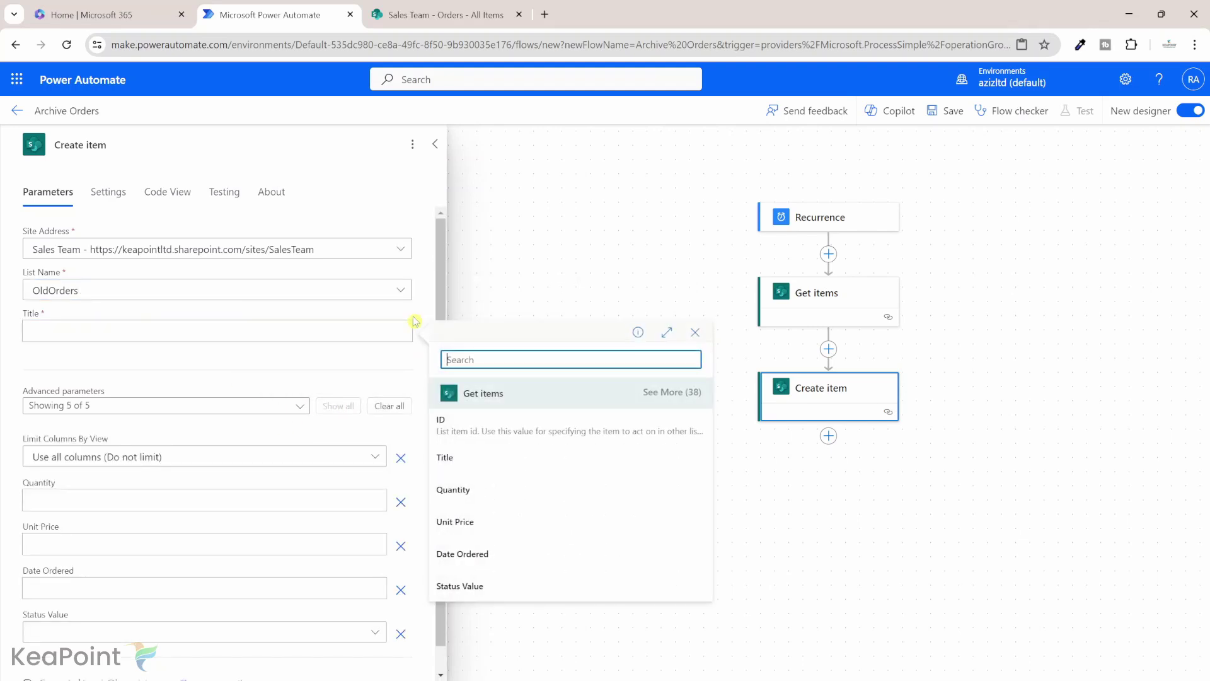
left_click(459, 464)
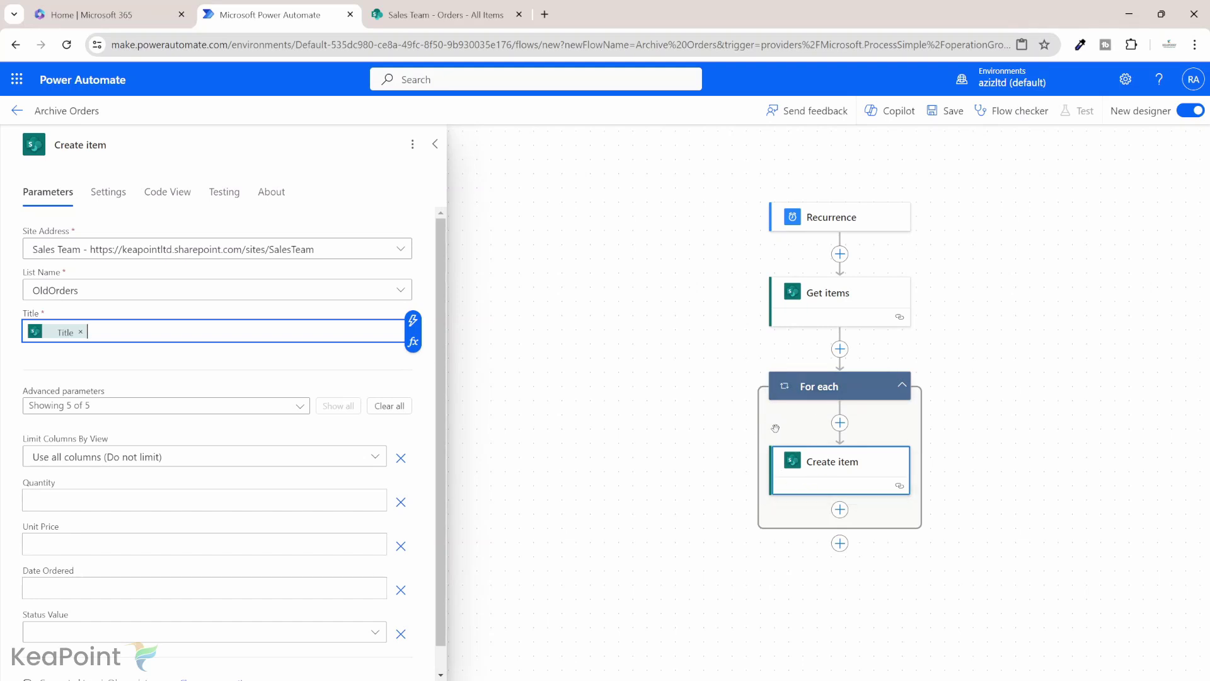
scroll(224, 469, "down", 1)
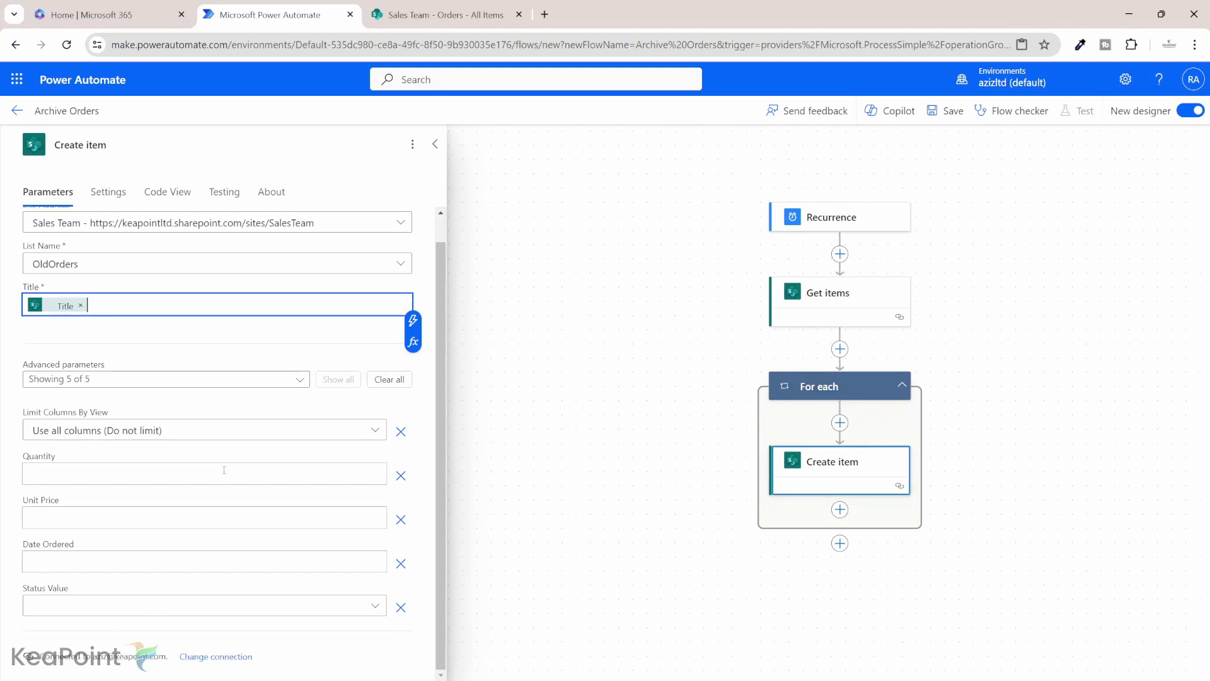
left_click(224, 470)
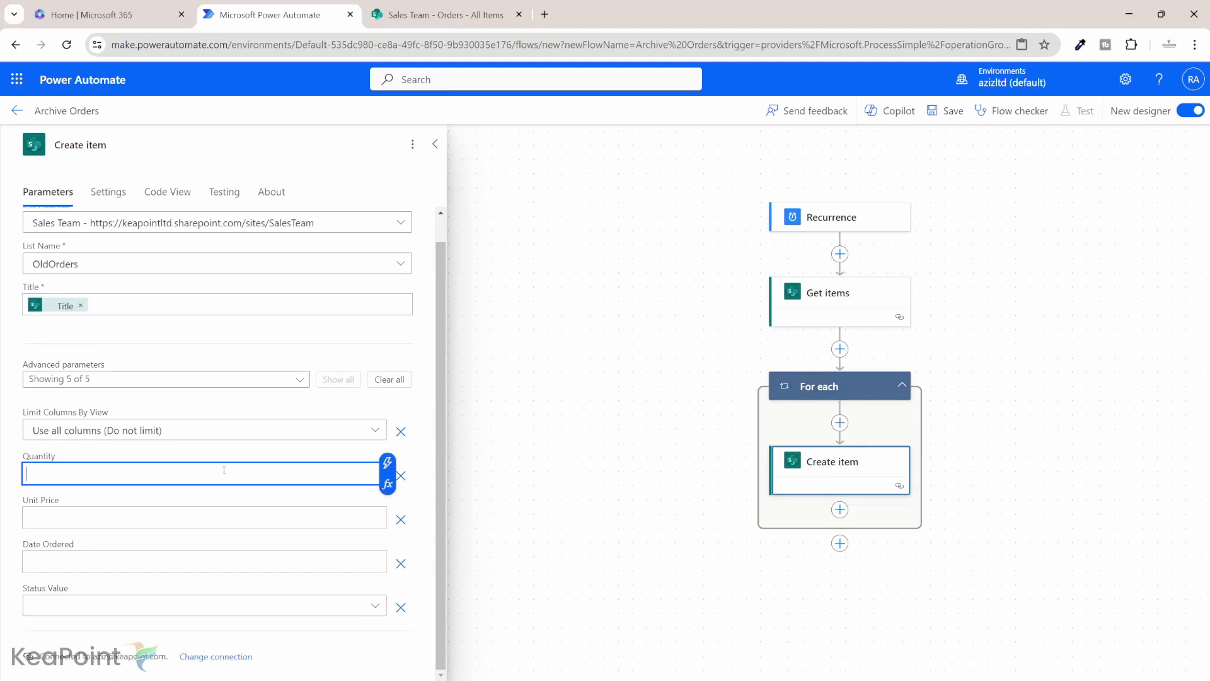
left_click(389, 468)
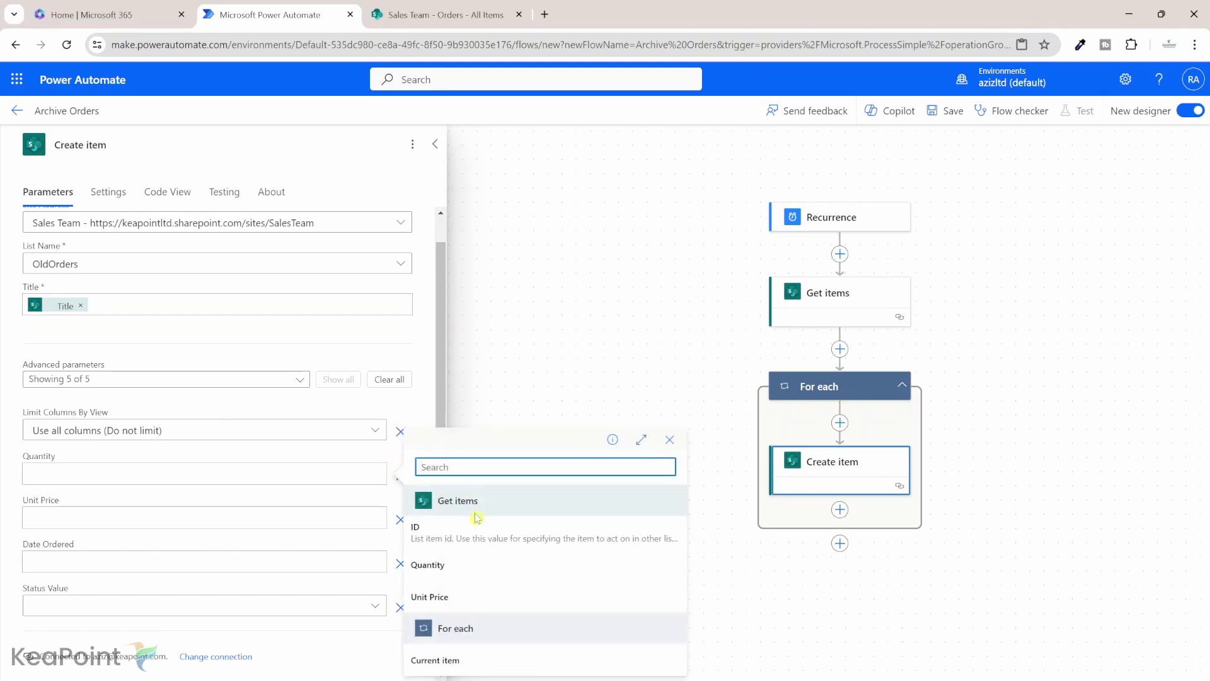
left_click(451, 566)
Step: Fill the Create item action's Unit Price and Date Ordered with the matching dynamic values from Get items
left_click(269, 521)
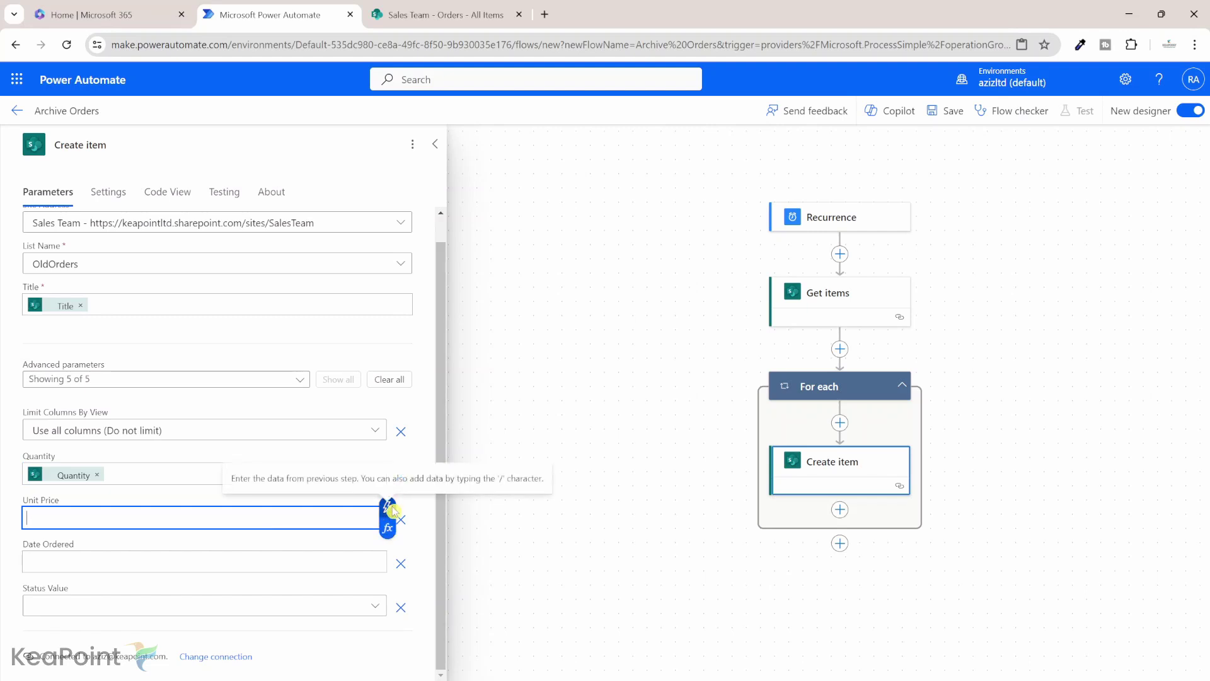
left_click(389, 508)
left_click(440, 596)
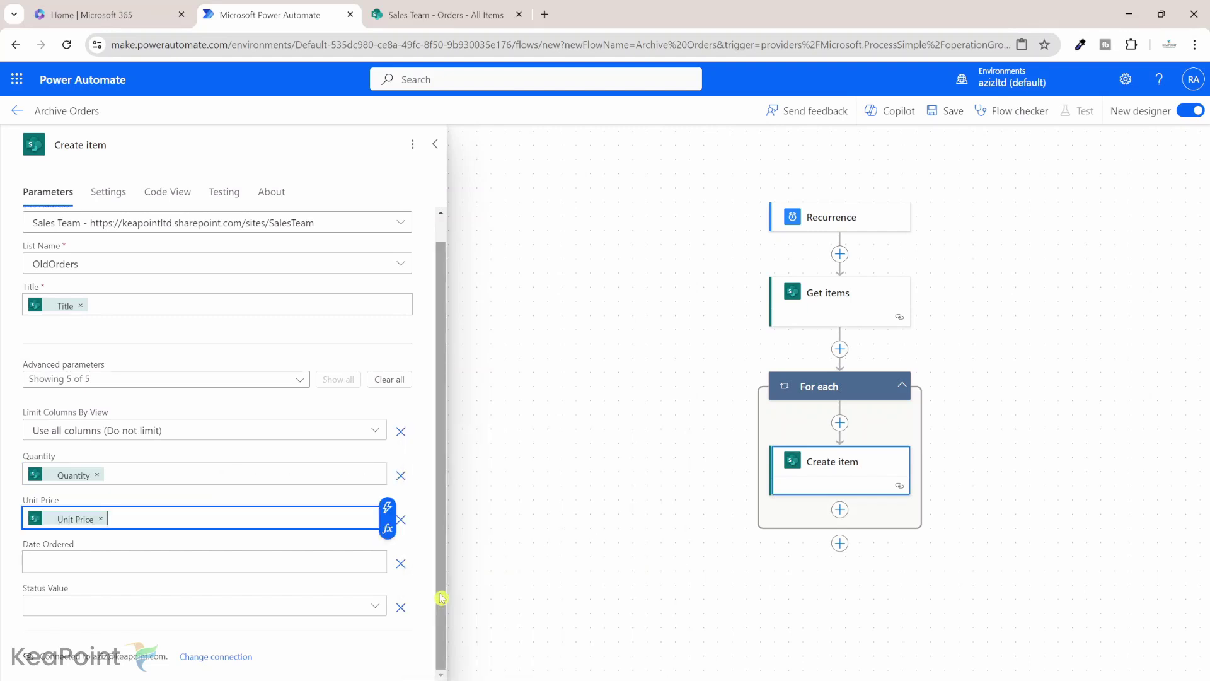
left_click(246, 559)
left_click(387, 551)
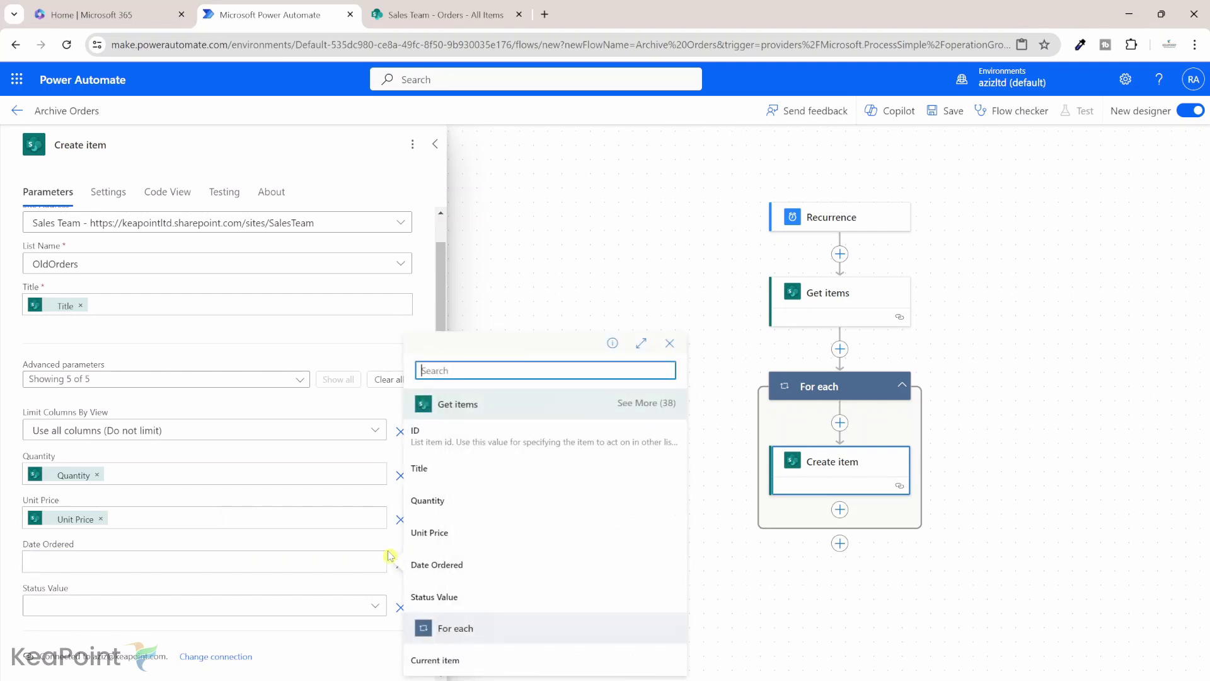
left_click(479, 571)
Step: Give Status Value in the Create item action a custom value, using the Status Value dynamic content from Get items
left_click(284, 607)
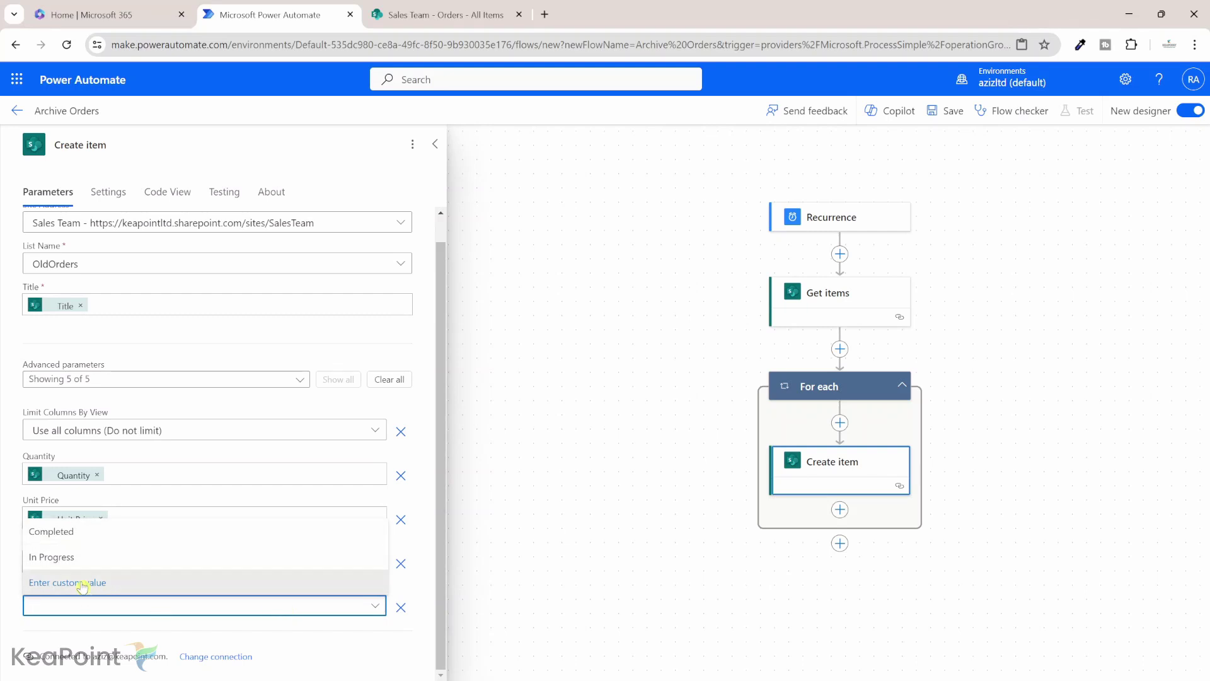
left_click(82, 586)
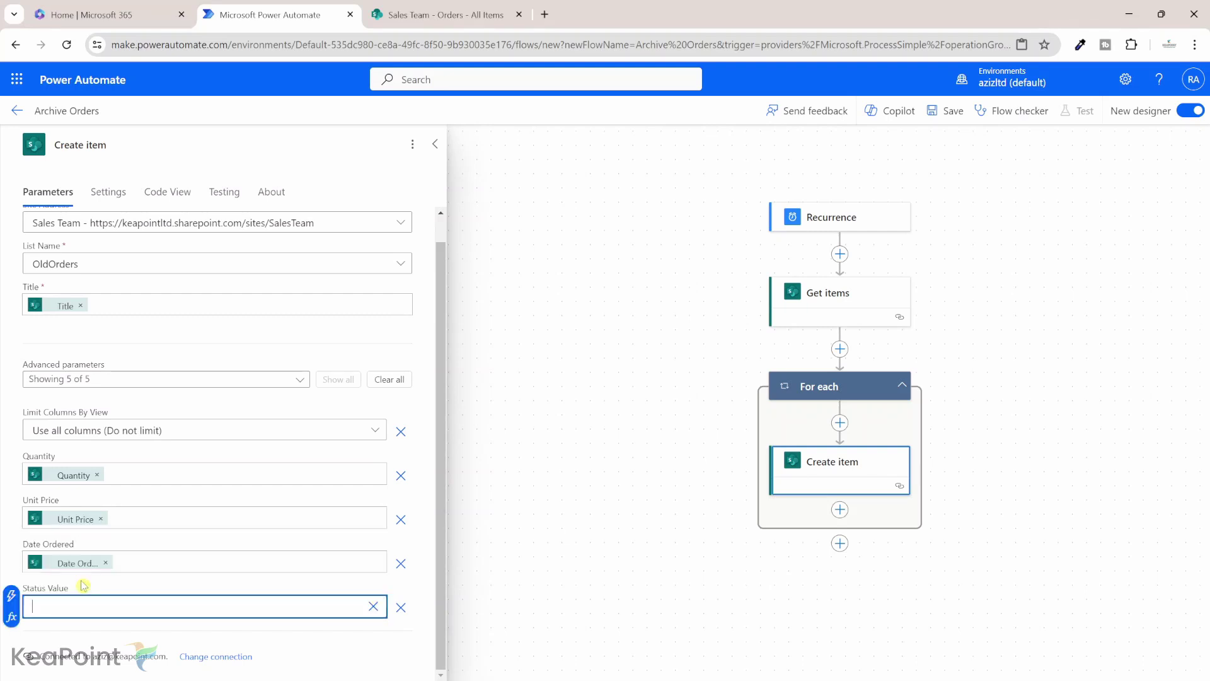
left_click(12, 597)
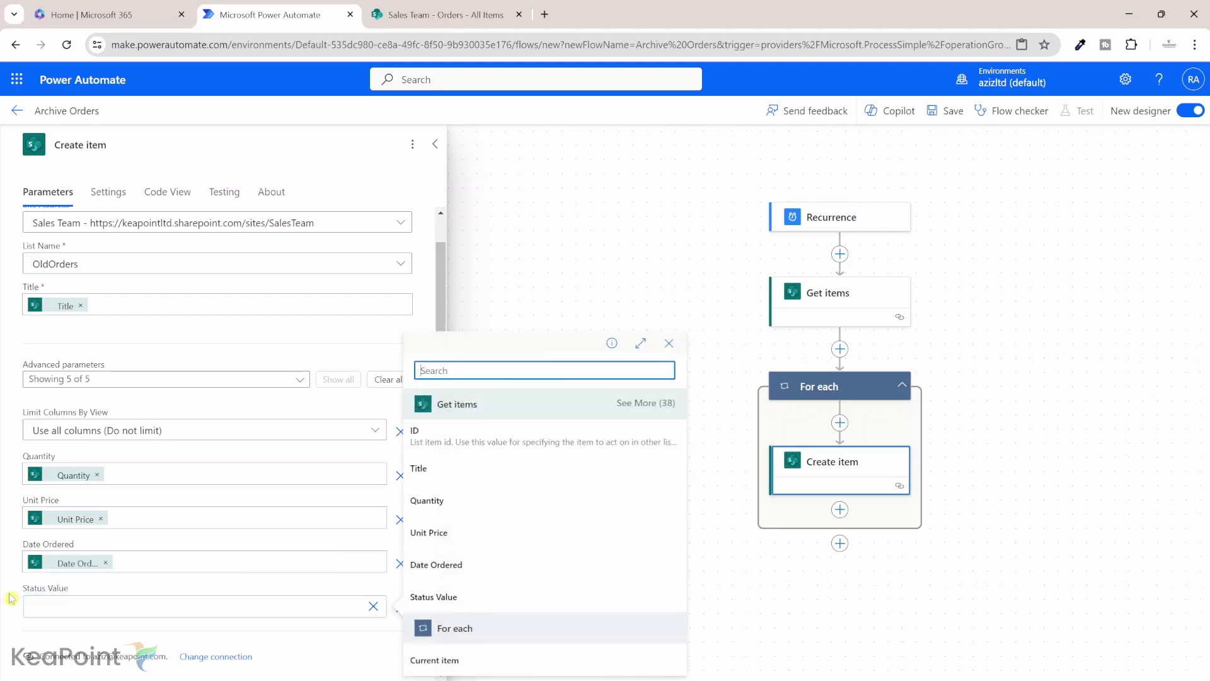
left_click(459, 598)
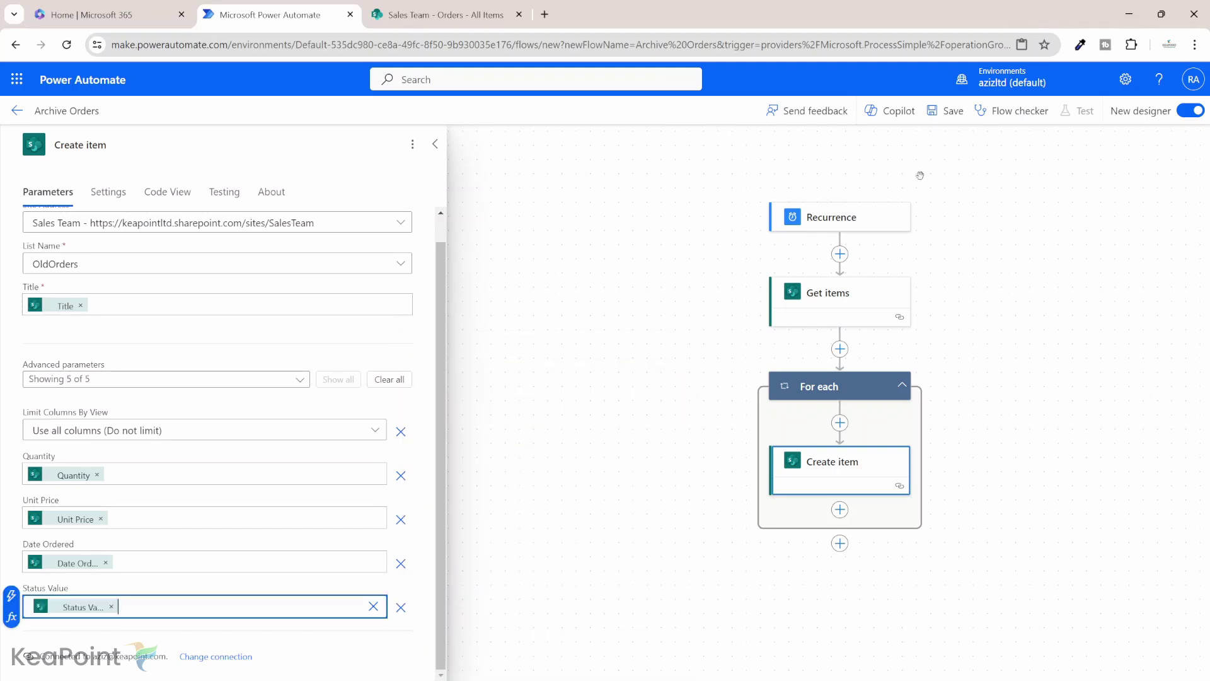
Step: Save the Archive Orders flow with its new Create item action and run a manual test
left_click(951, 125)
left_click(1078, 111)
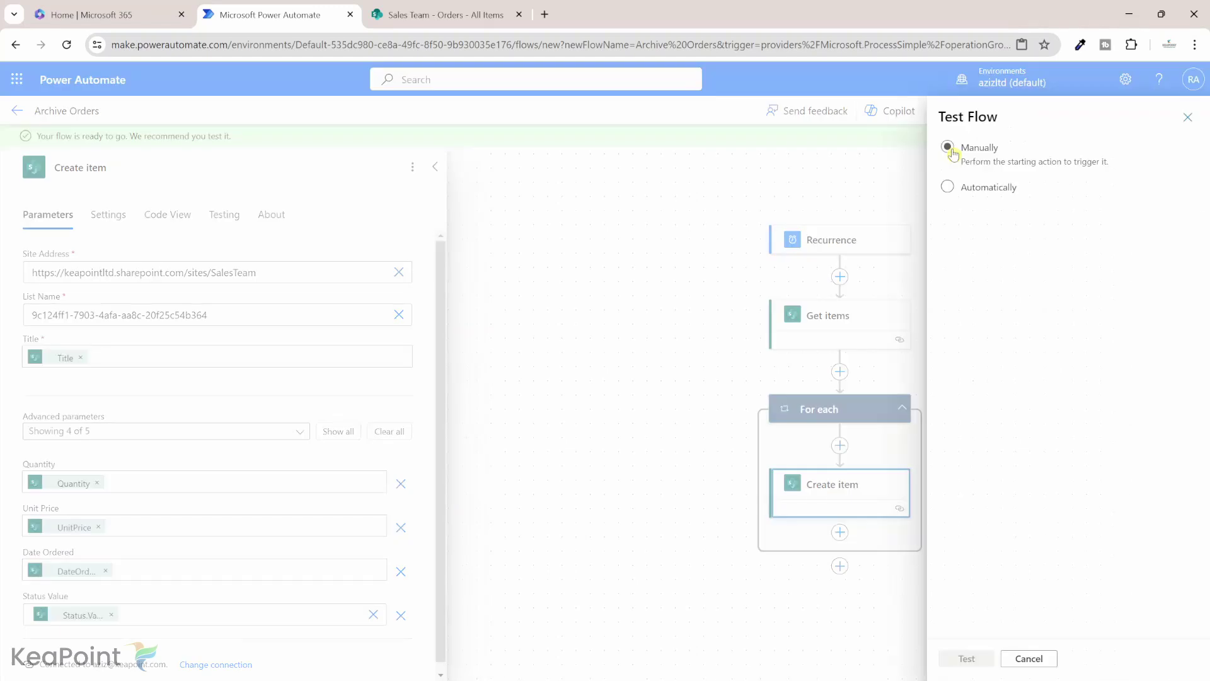
left_click(950, 150)
left_click(968, 659)
left_click(971, 655)
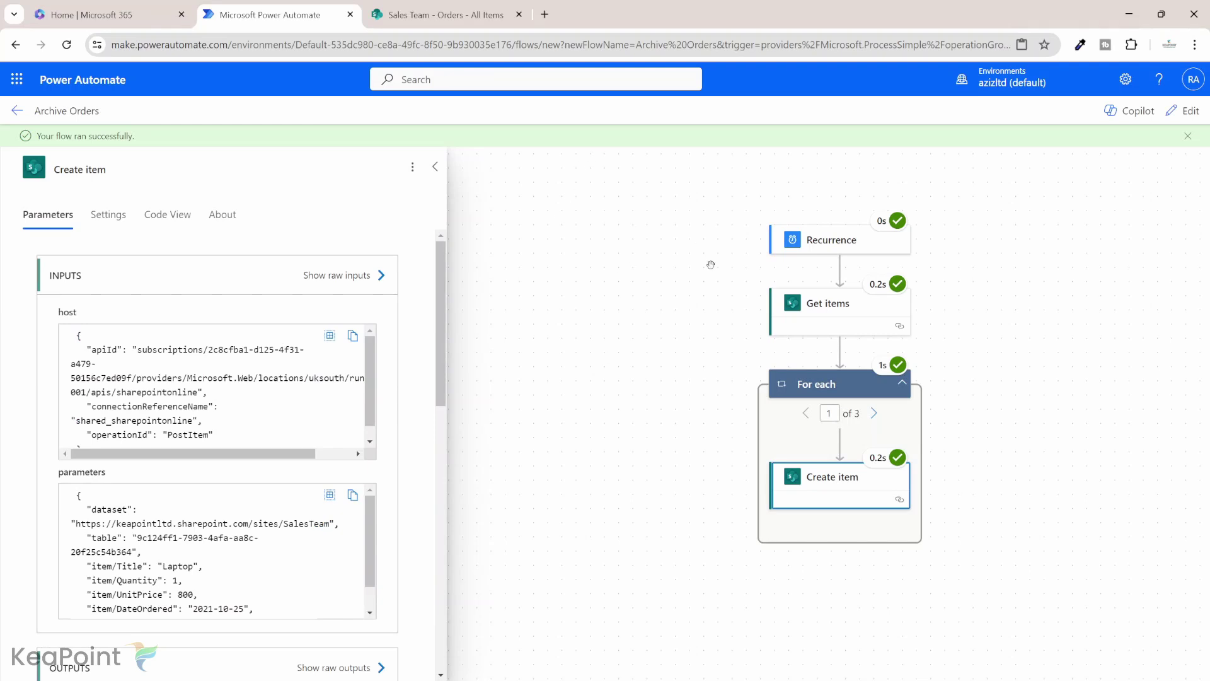
Step: Open the Sales Team site's OldOrders list in a new browser tab and examine the copied items across all columns
left_click(441, 14)
scroll(121, 492, "down", 1)
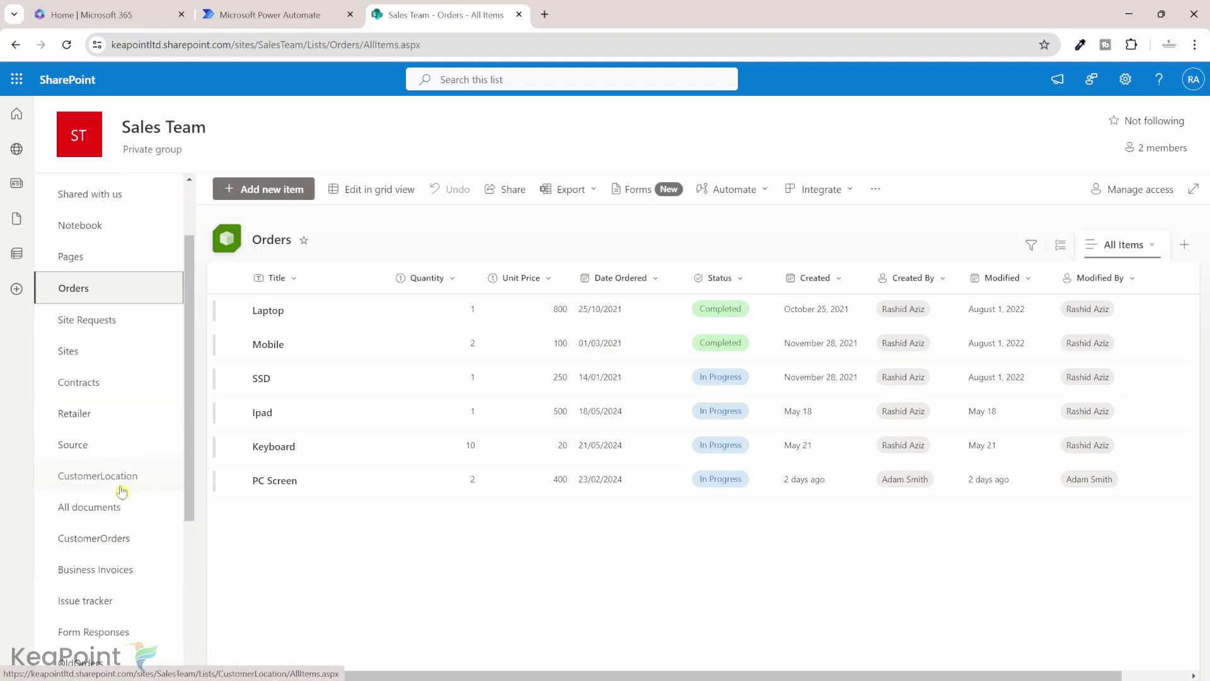
scroll(122, 491, "down", 2)
right_click(103, 521)
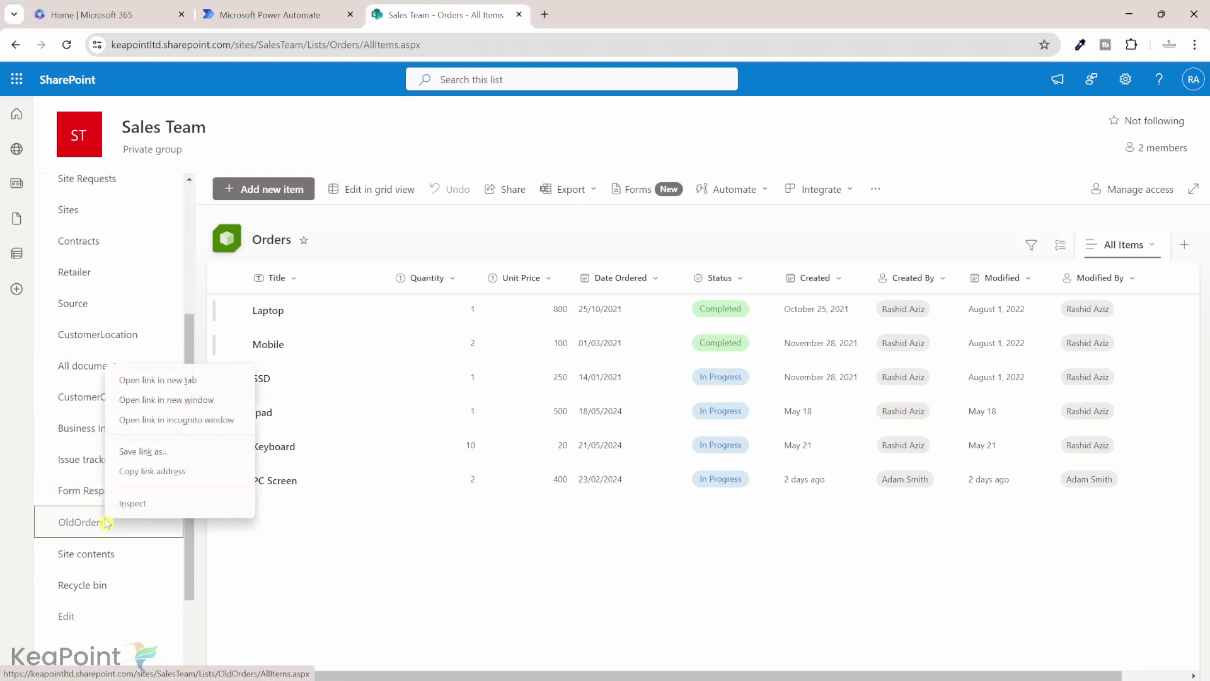
left_click(207, 380)
left_click(605, 14)
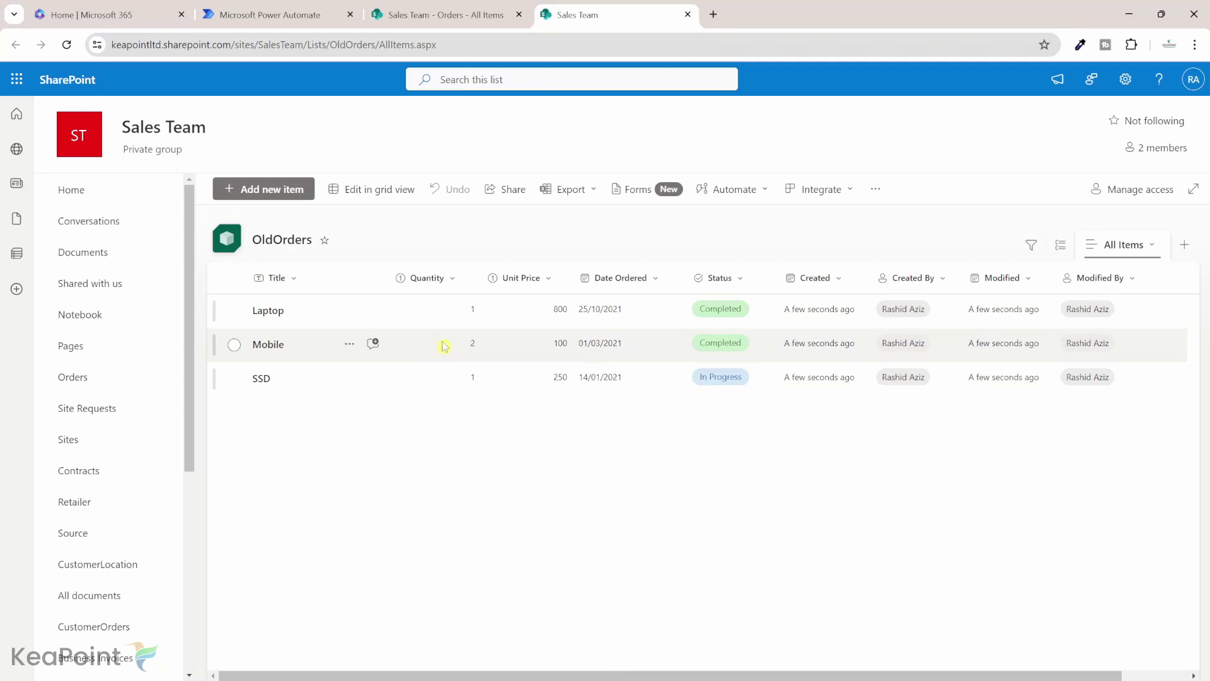
scroll(630, 348, "right", 2)
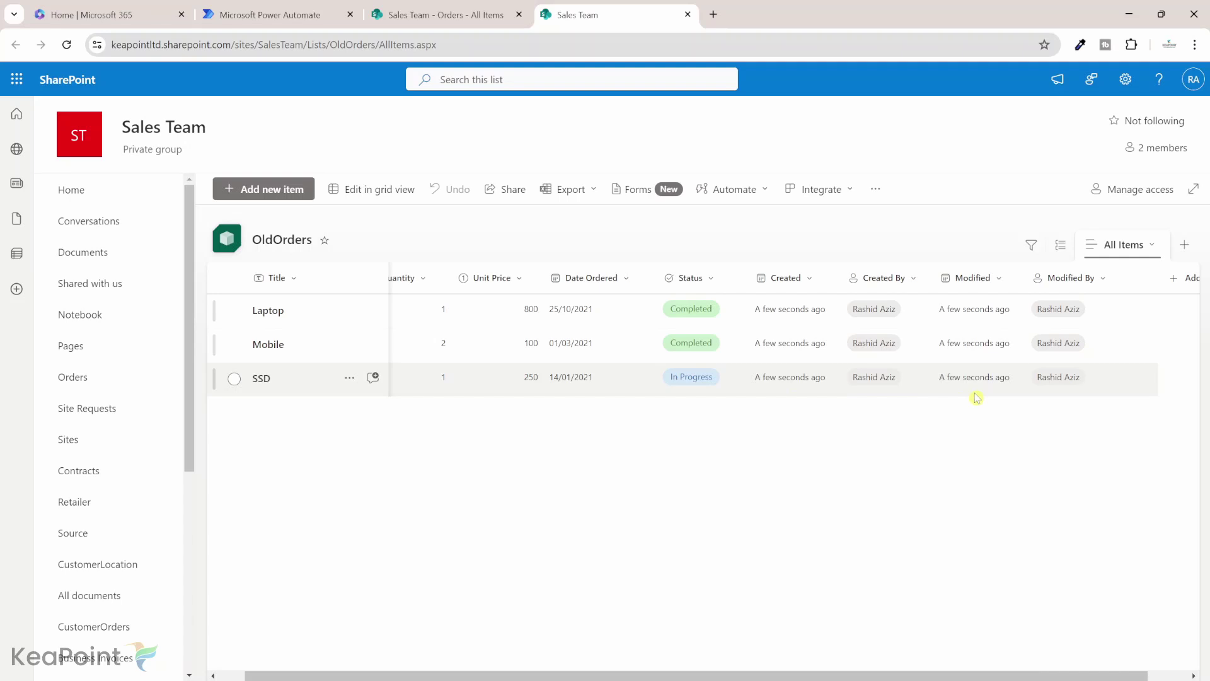
scroll(722, 454, "left", 1)
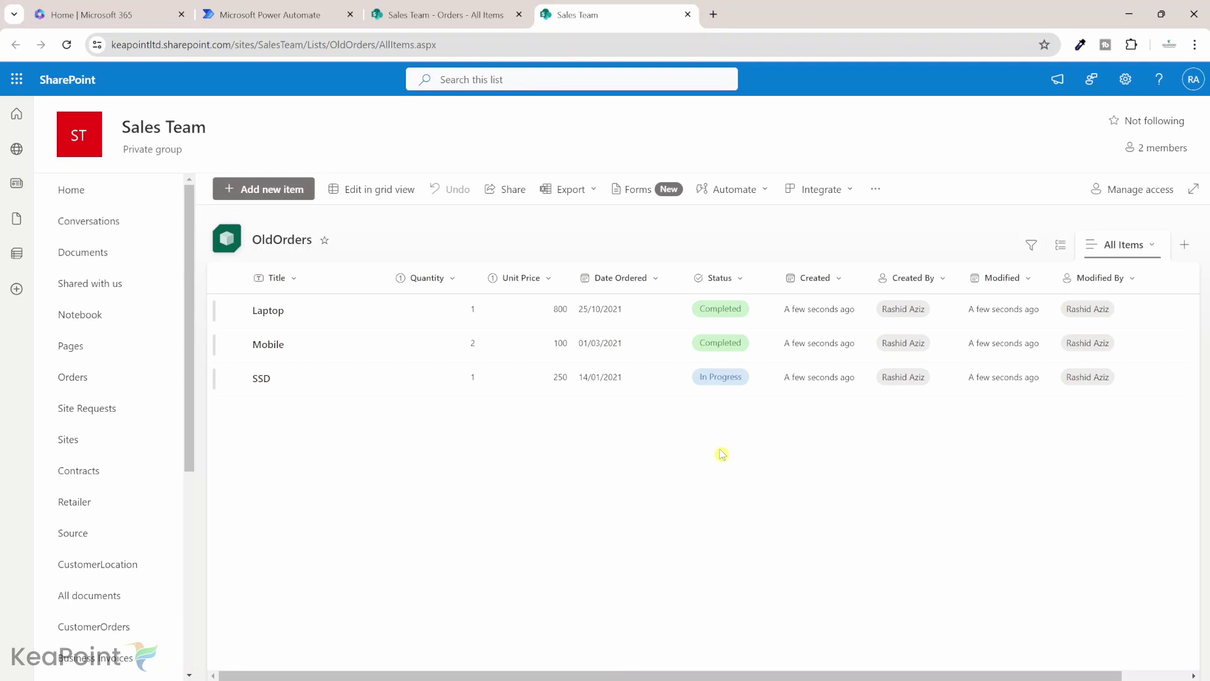
Step: Edit the Archive Orders flow, adding a Compose action after Create item with a pasted JSON array of FieldName/FieldValue pairs for Author, Editor, Modified and Created
left_click(290, 9)
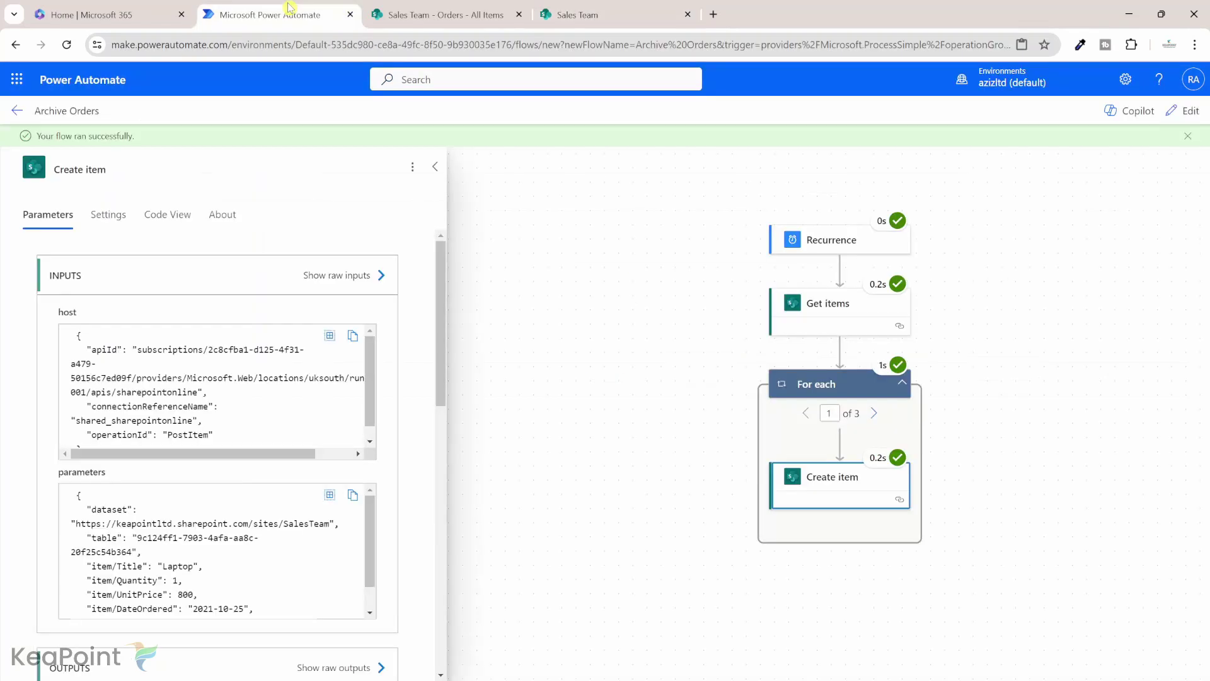
left_click(1188, 112)
left_click(840, 452)
left_click(876, 452)
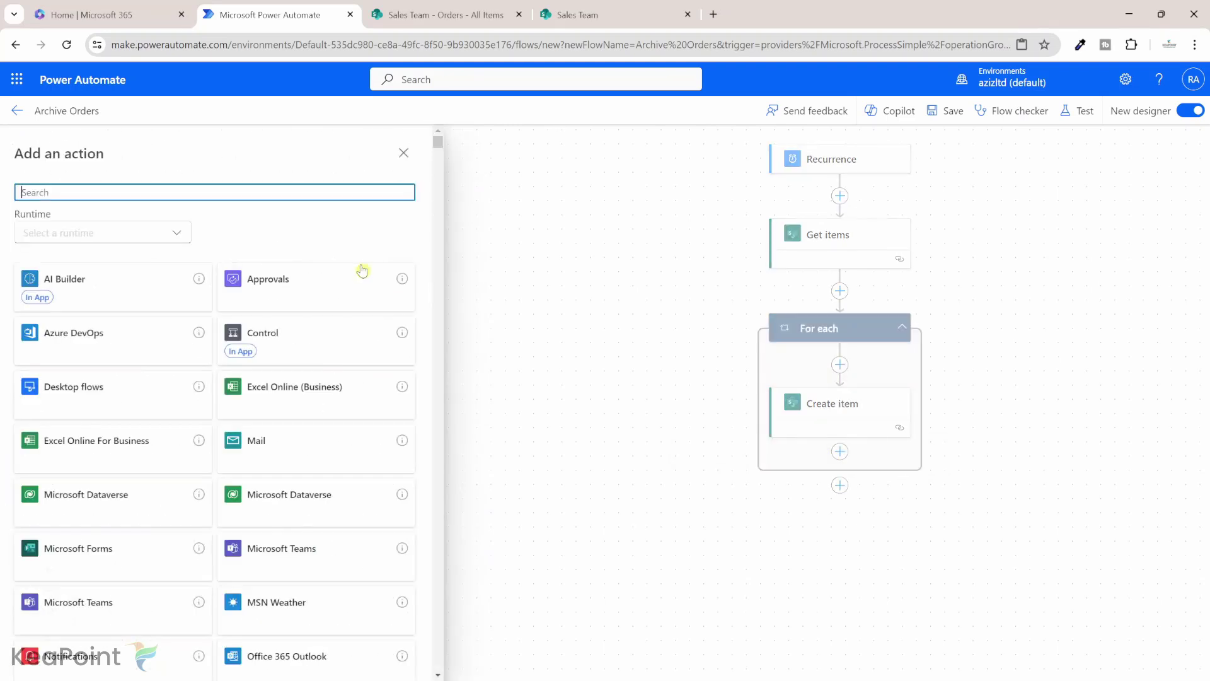
type("compose")
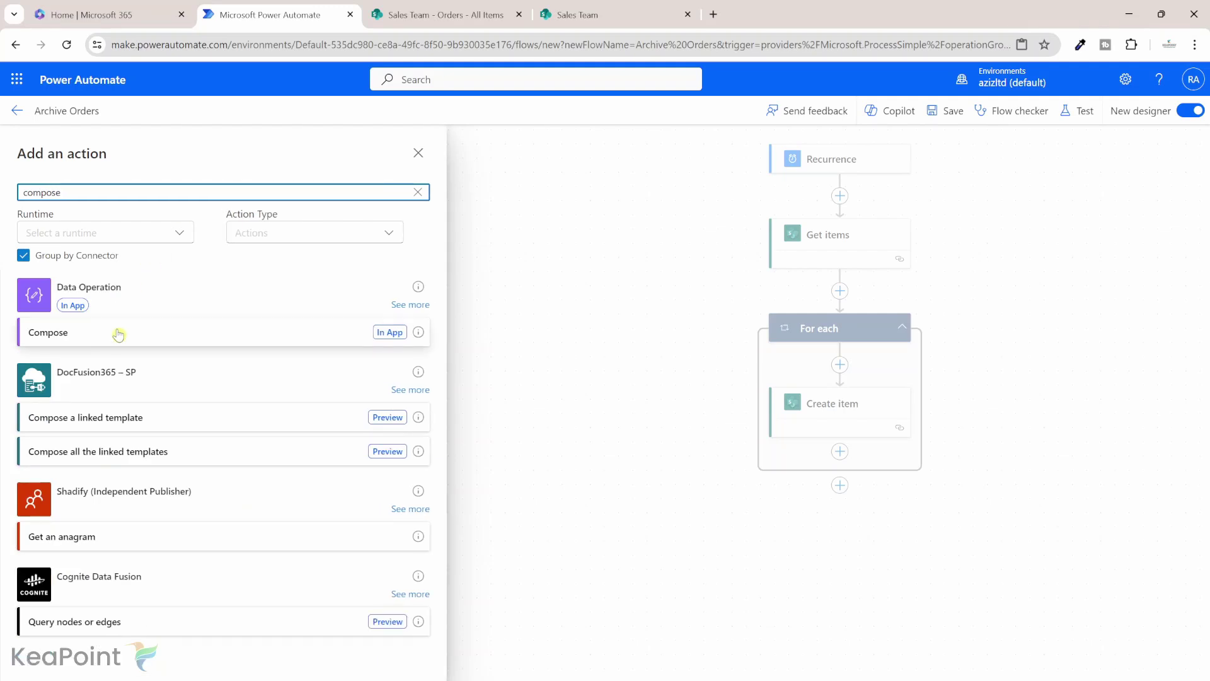
left_click(104, 340)
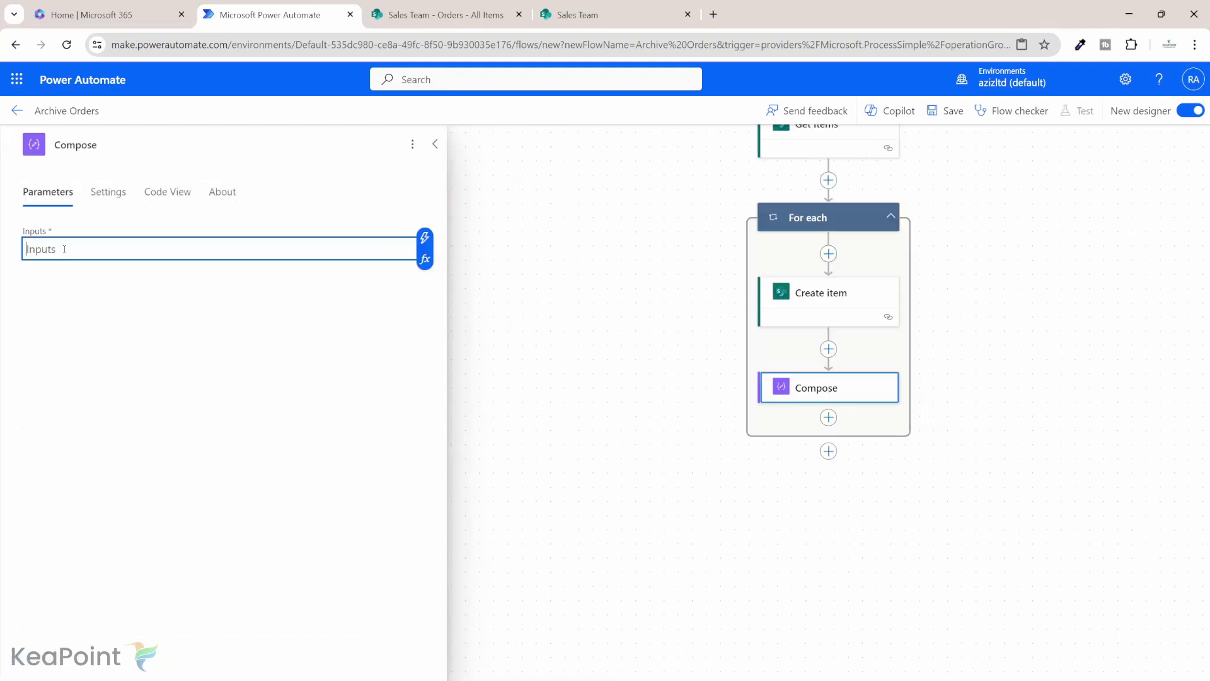
key("ctrl+v")
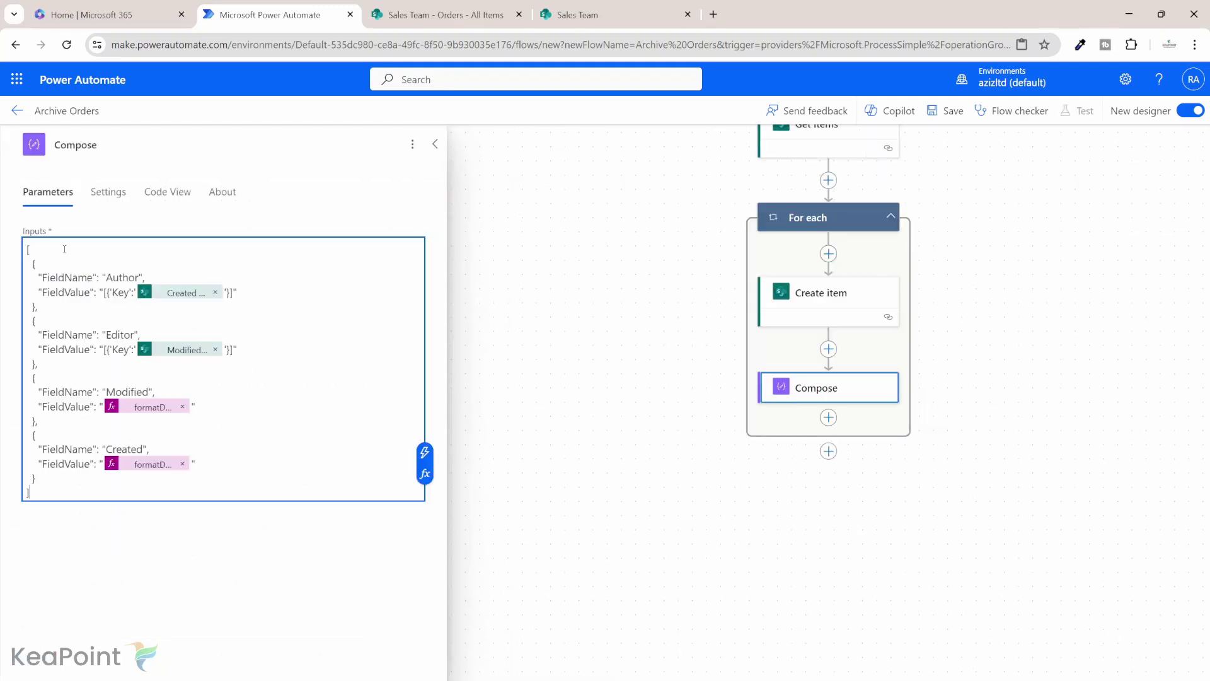
Step: Replace the dynamic value in the Compose array's Editor key with Modified By Claims from Get items
left_click(215, 349)
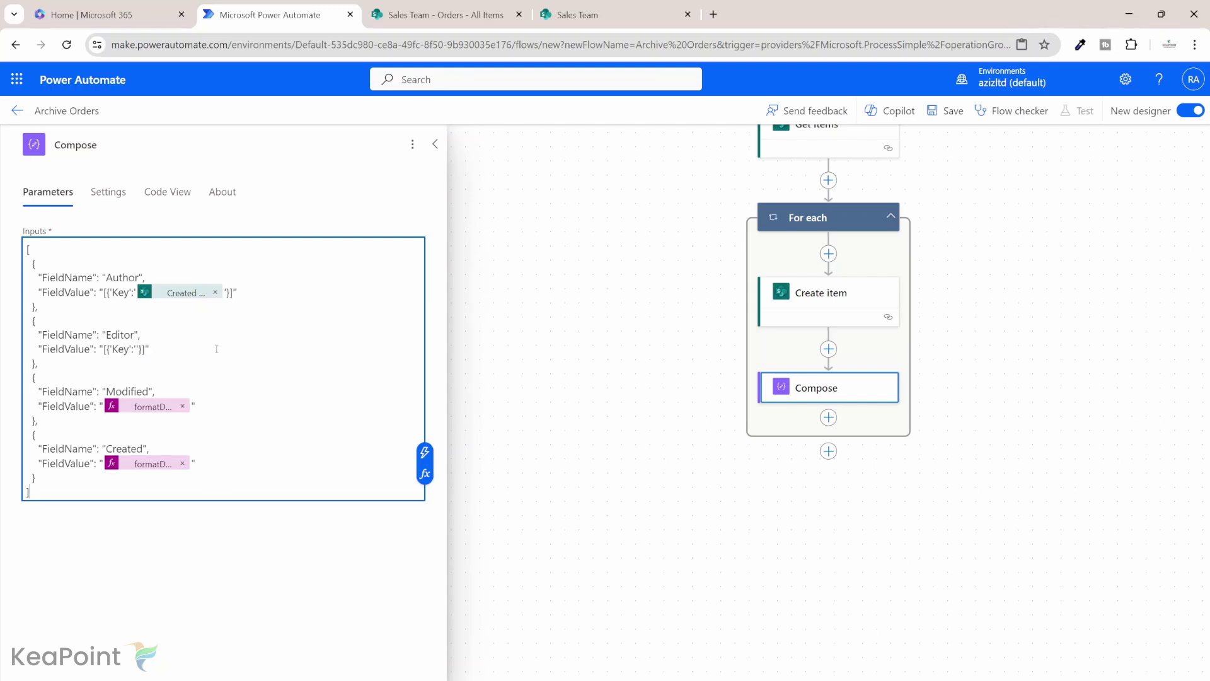
left_click(137, 348)
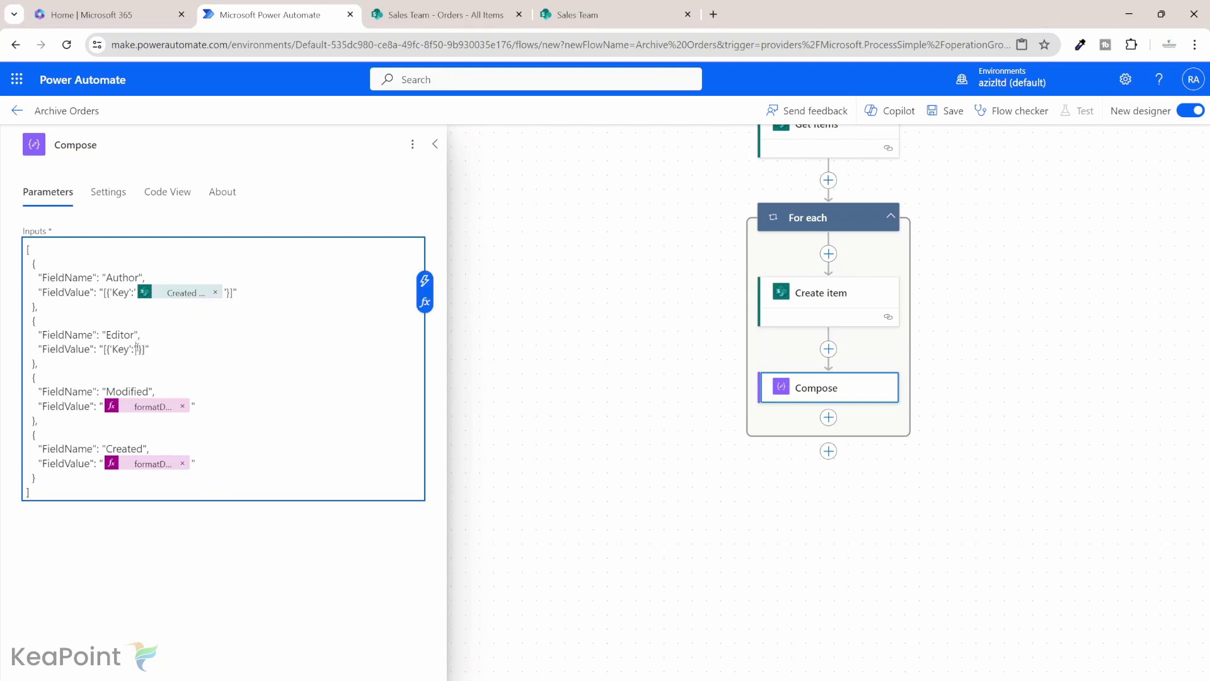
left_click(425, 280)
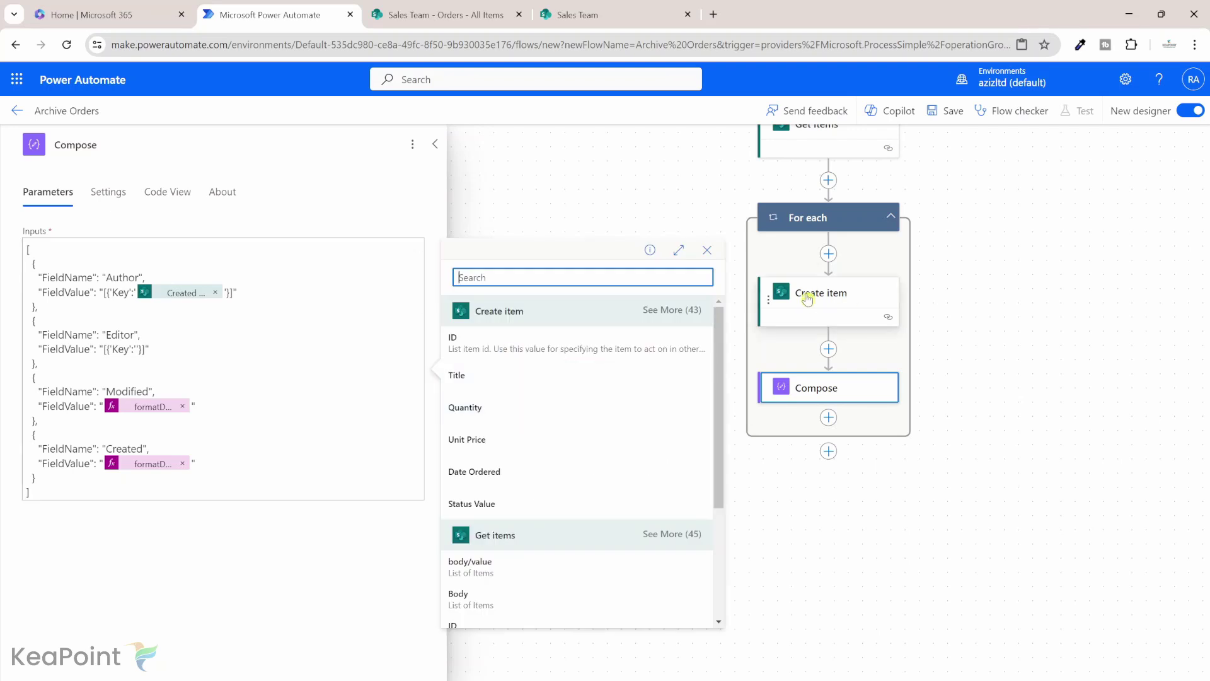
scroll(833, 302, "up", 1)
scroll(658, 360, "down", 3)
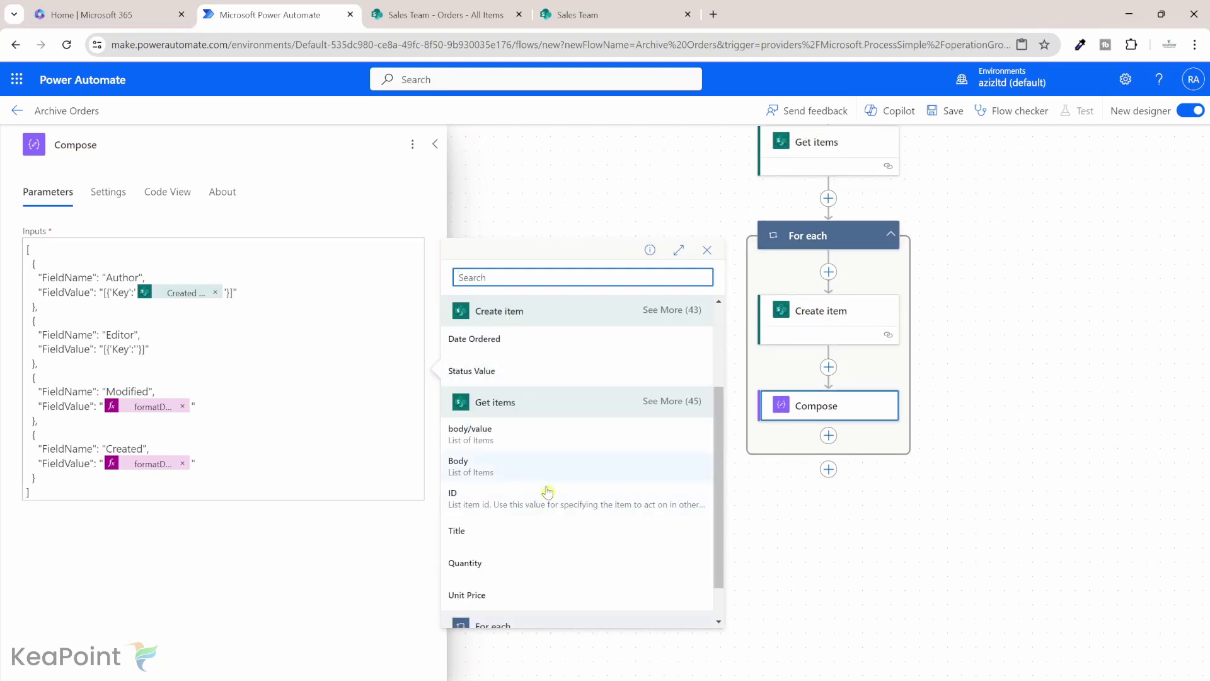
key("Escape")
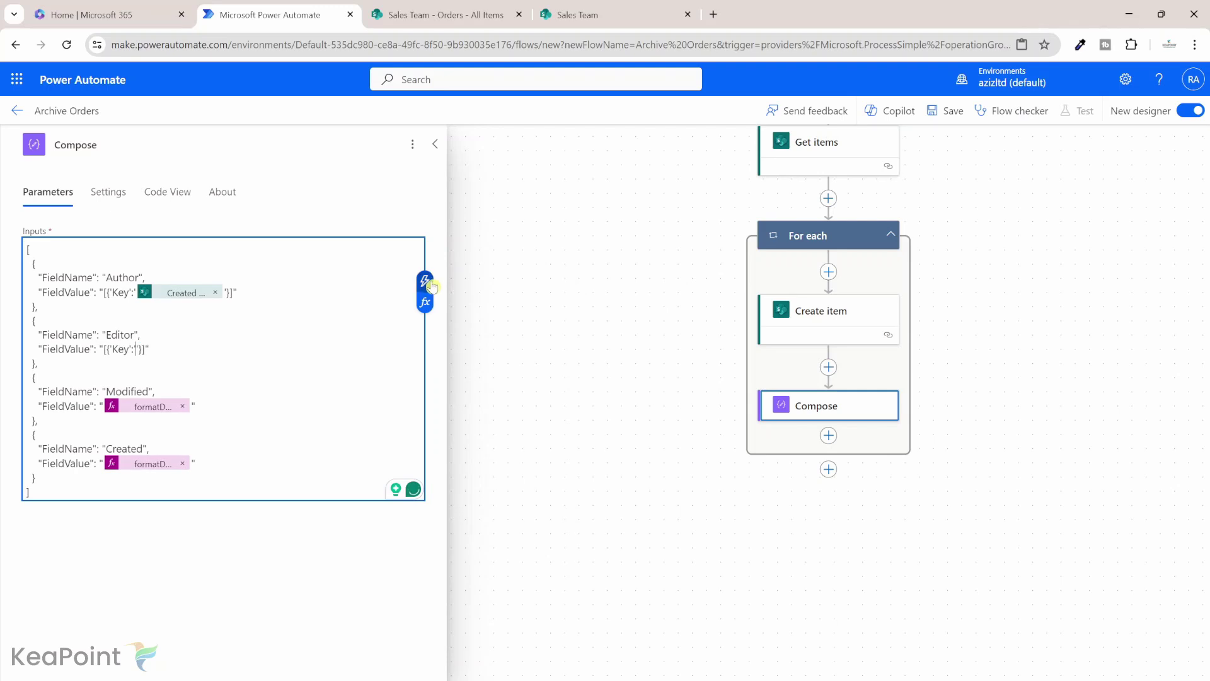
left_click(430, 282)
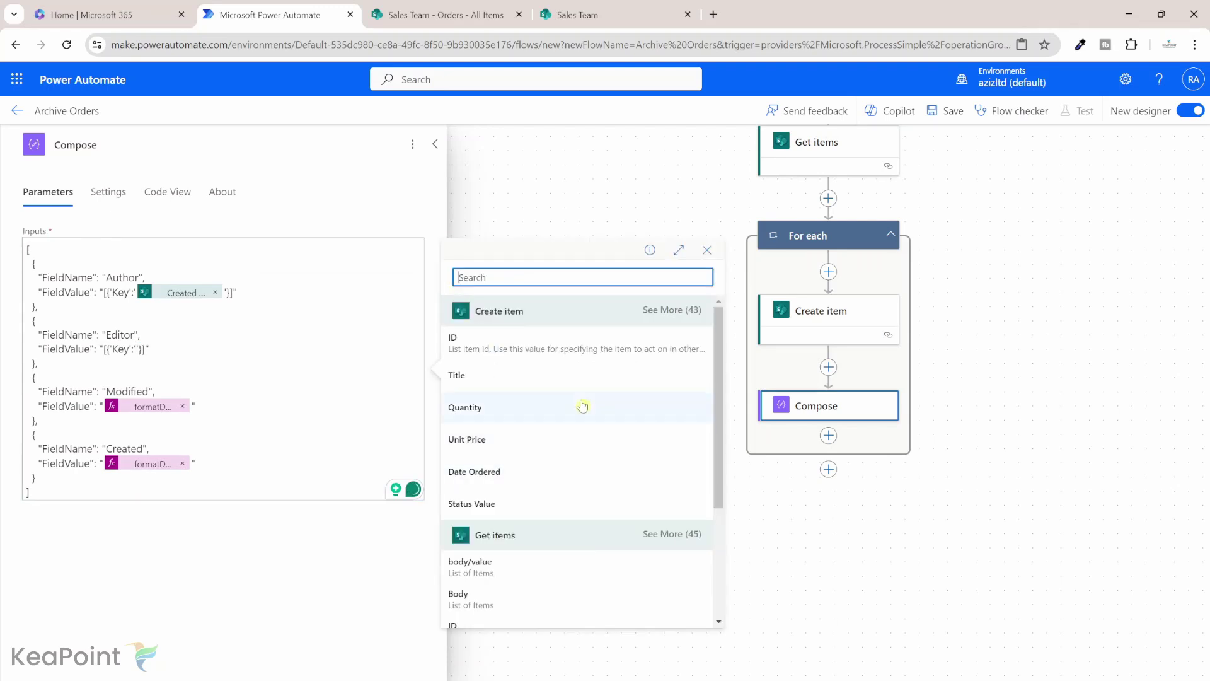
scroll(624, 407, "down", 2)
left_click(672, 409)
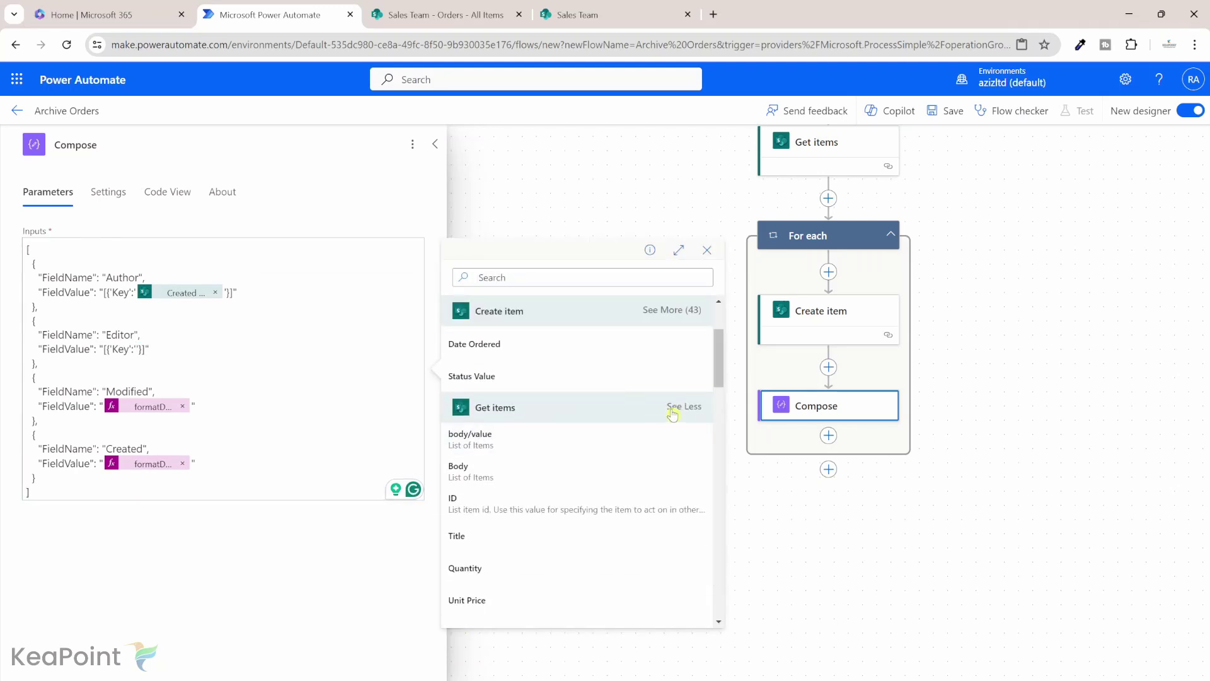
scroll(672, 413, "down", 5)
scroll(673, 414, "down", 3)
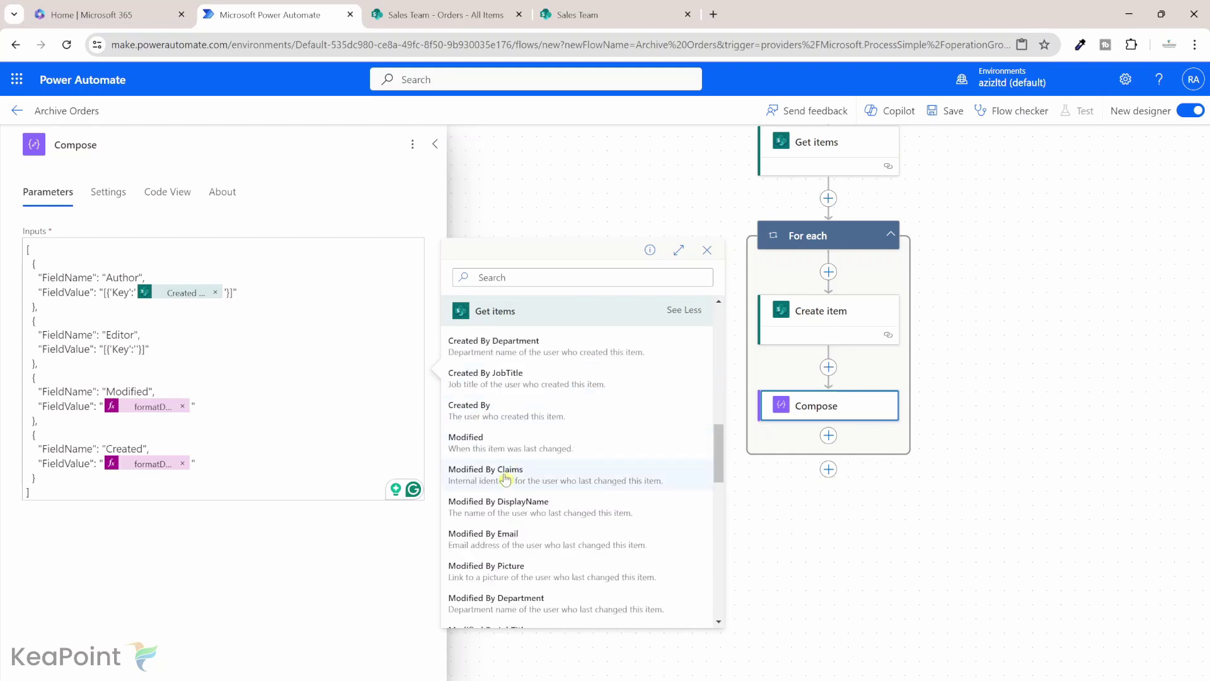
left_click(515, 479)
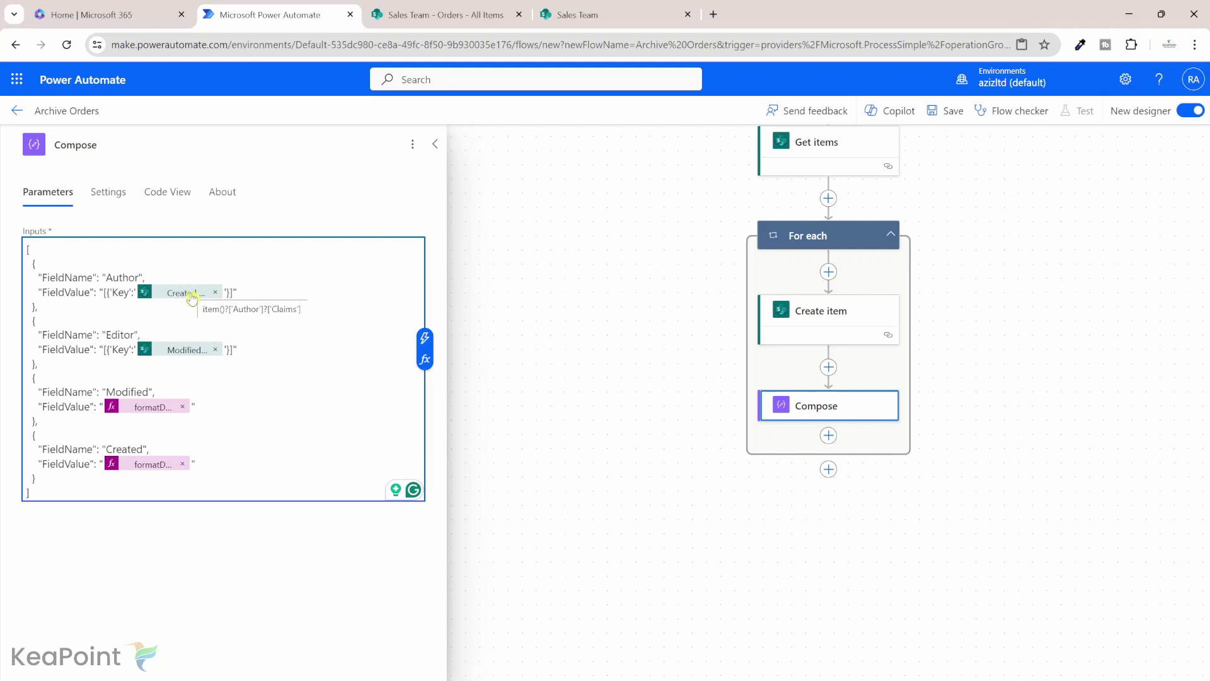
Step: Examine the formatDateTime expressions behind the Modified and Created values in the Compose inputs
left_click(140, 411)
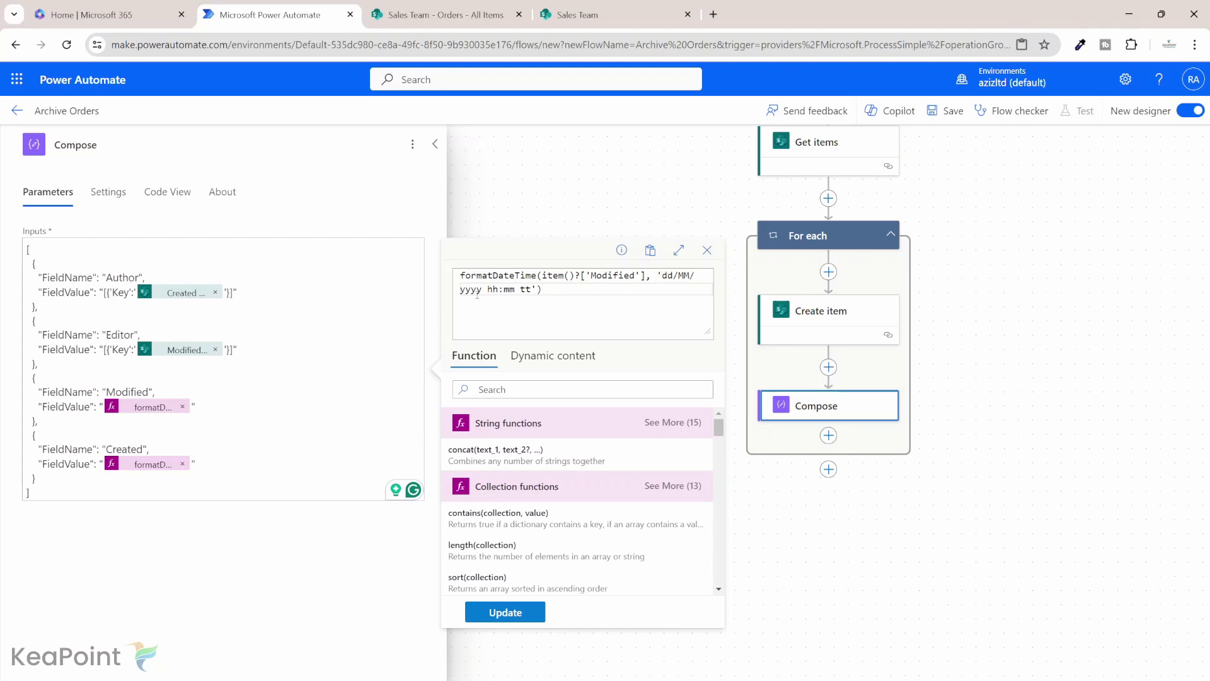
left_click(151, 469)
left_click(267, 541)
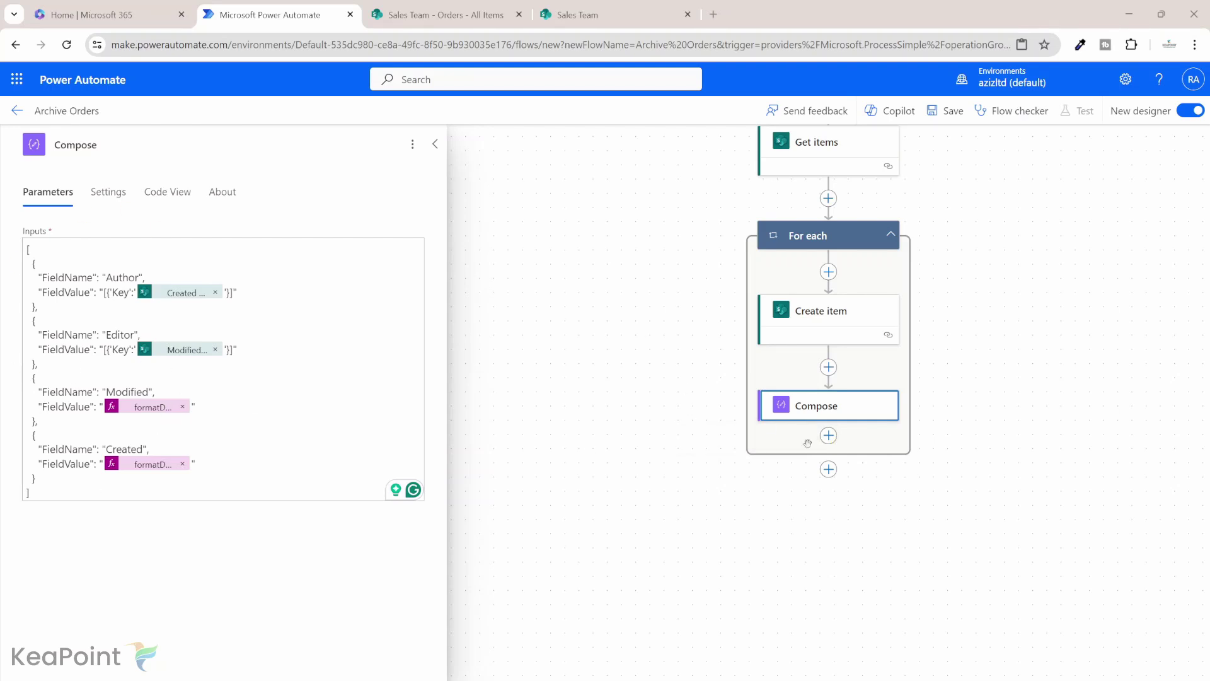
Step: Add a Send an HTTP request to SharePoint action after Compose inside the For each loop, with Sales Team as the site address
left_click(833, 442)
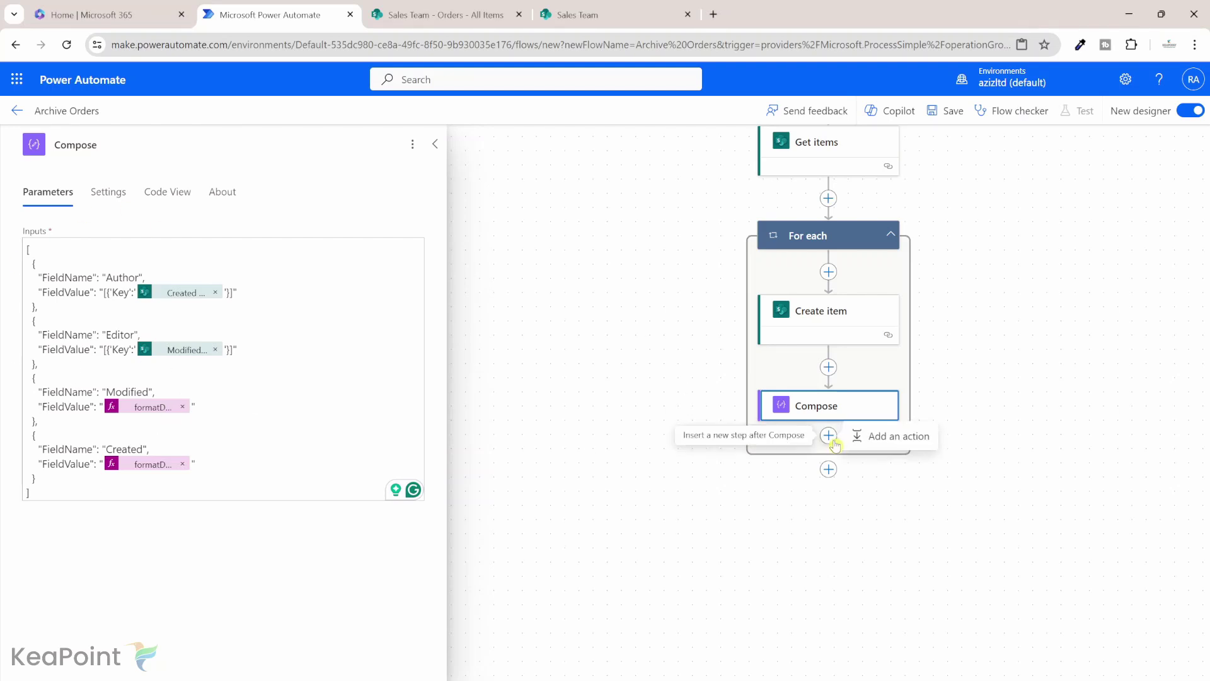
left_click(885, 436)
type("send http")
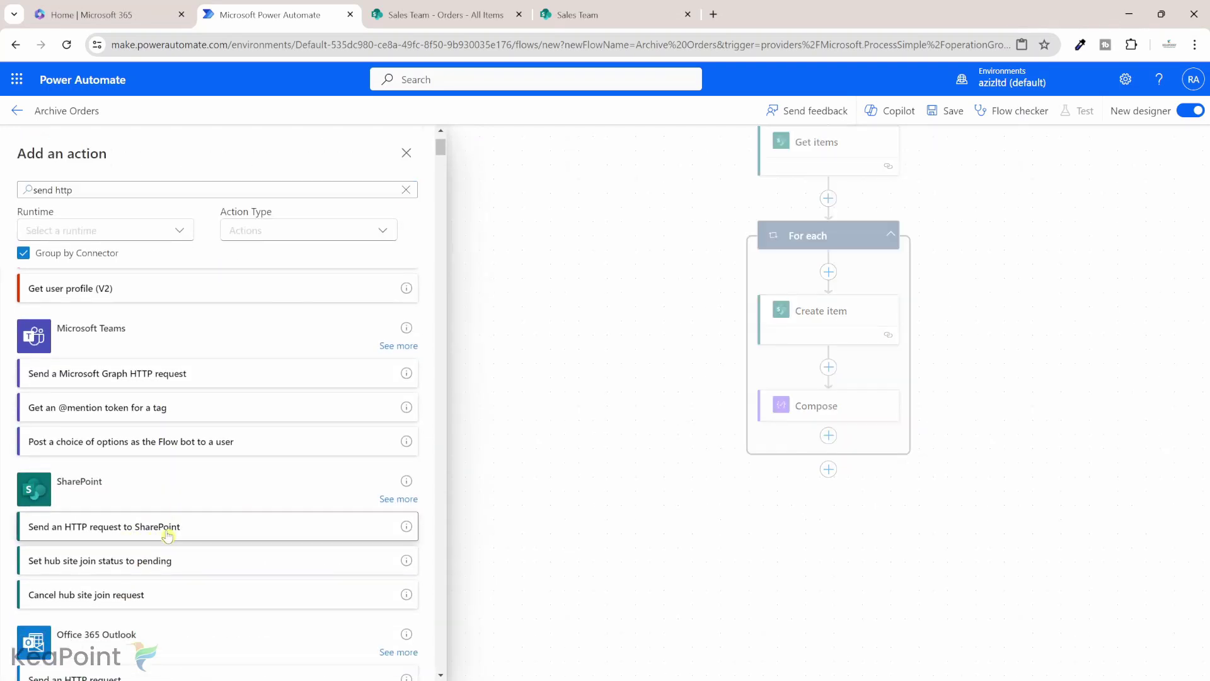
left_click(167, 529)
left_click(412, 252)
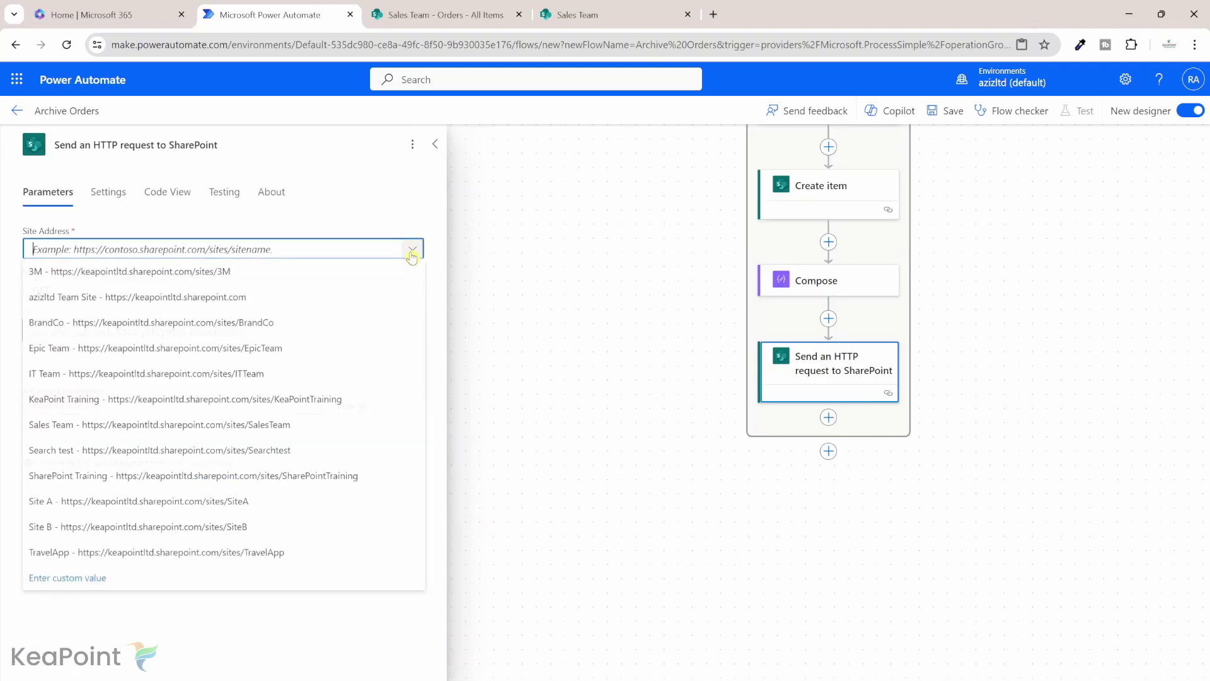
left_click(291, 426)
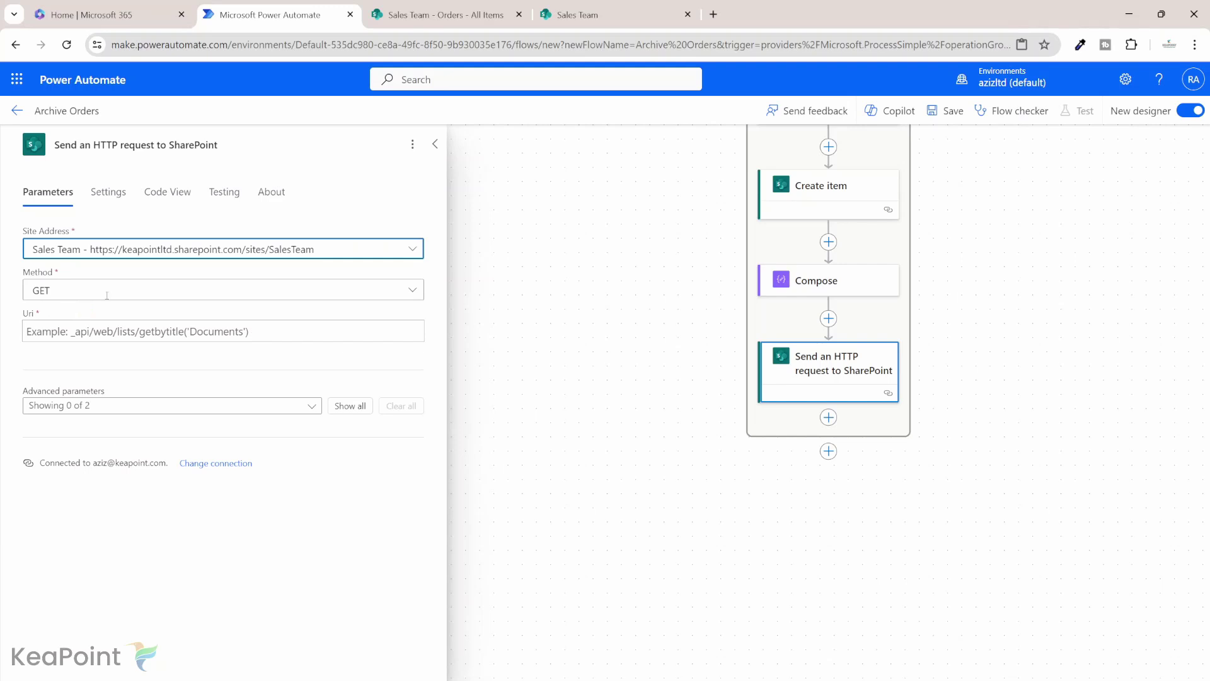
Step: Set the HTTP request's method to POST and its Uri to _api/web/lists/getbyTitle('OldOrders')/items(ID)/ValidateUpdateListItem, with ID as dynamic content
left_click(357, 287)
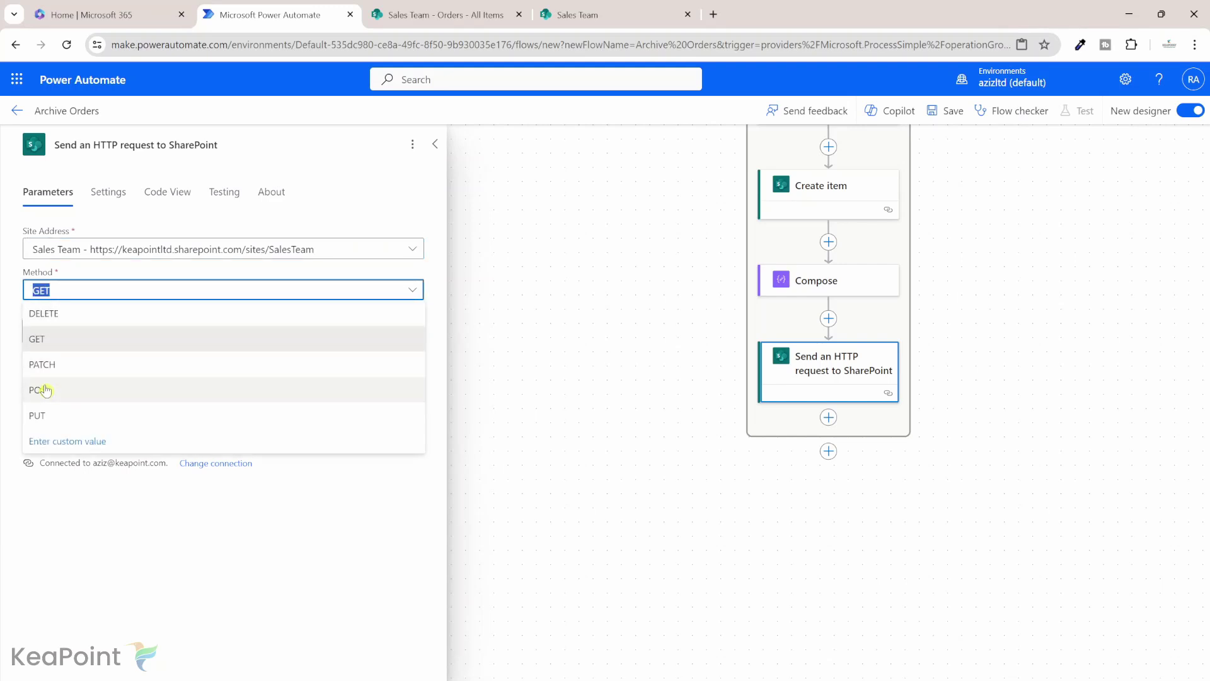
left_click(56, 397)
key("Tab")
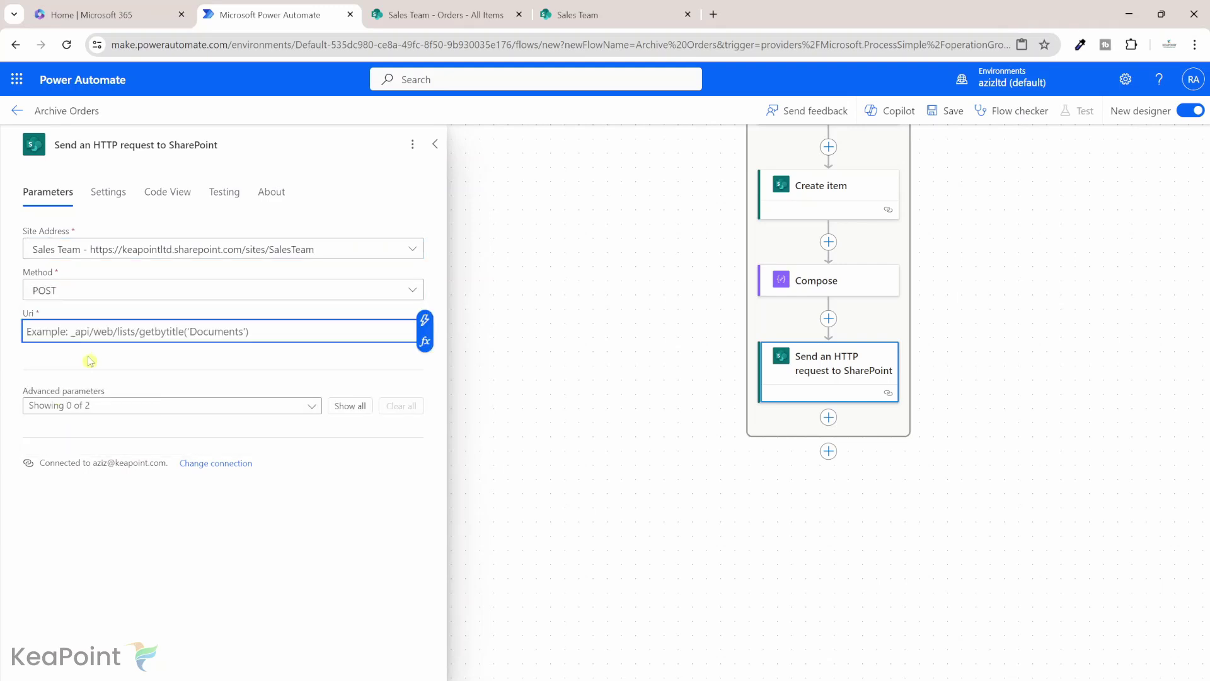
key("ctrl+v")
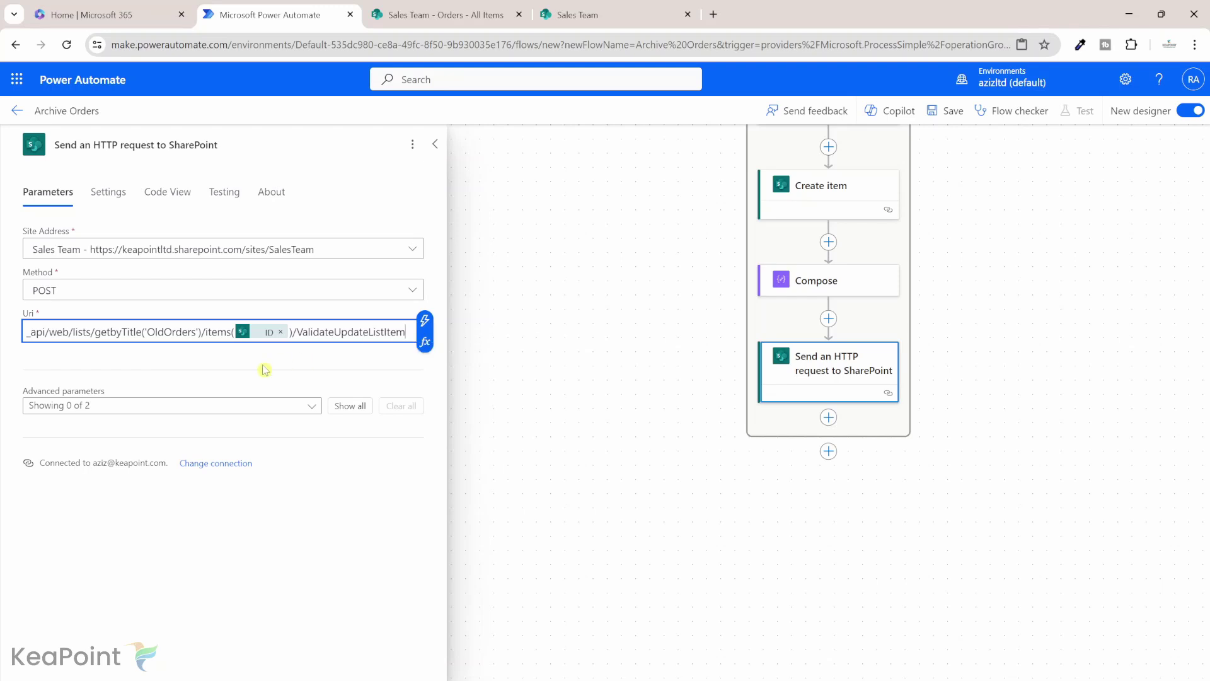
Step: Show all advanced parameters and add Content-Type and Accept headers, both with the value application/json;odata=verbose
left_click(358, 406)
left_click(151, 451)
type("Content-Type")
left_click(207, 464)
type("application/json;odata=verbose")
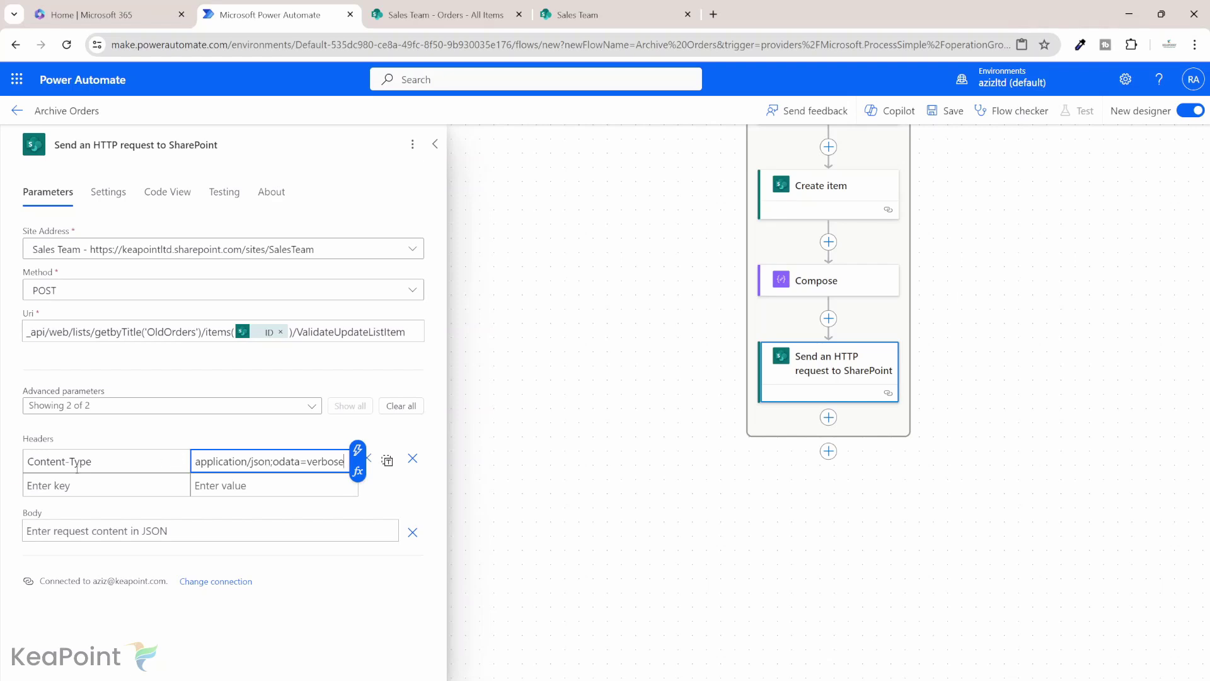
left_click(146, 487)
type("Accept")
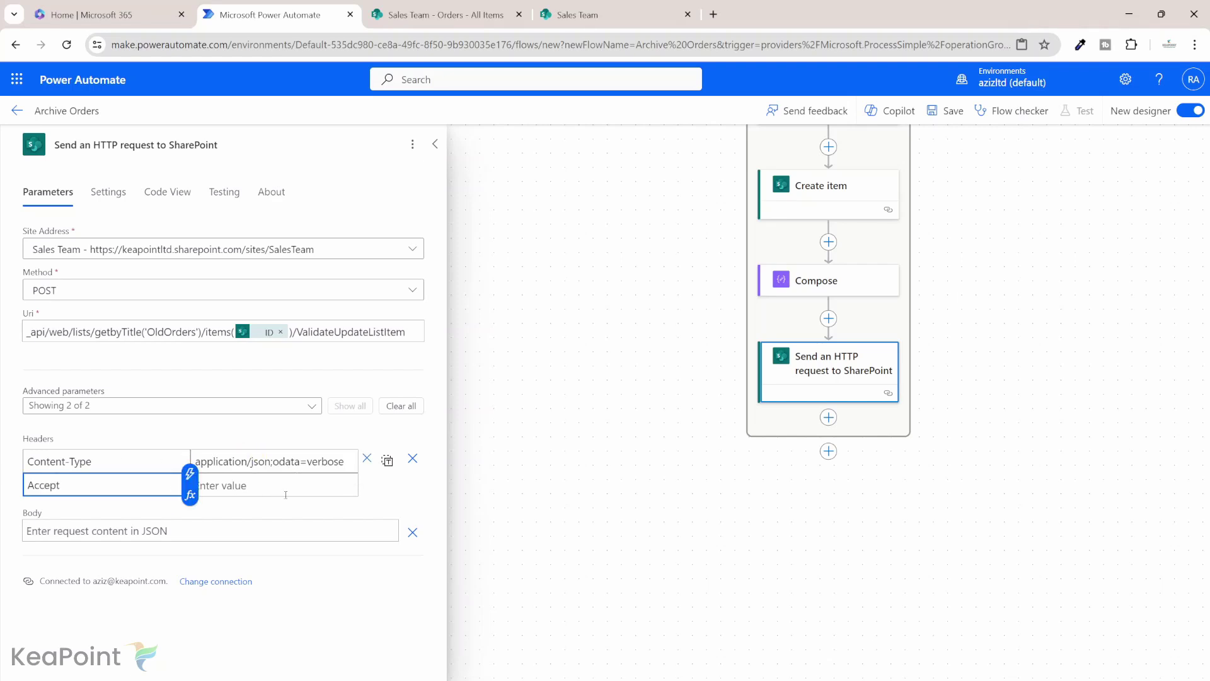
left_click(294, 489)
type("application/json;odata=verbose")
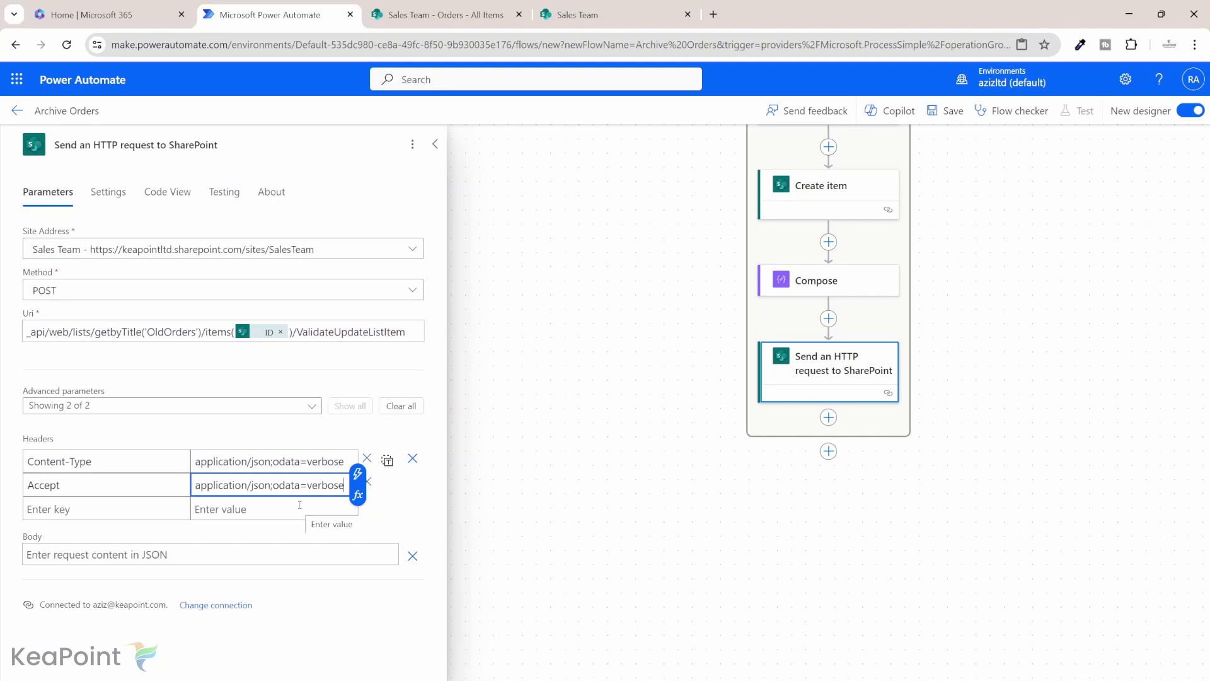
Step: Set the HTTP request body to a JSON object whose "formValues" is the Compose Outputs value, and save the flow
left_click(199, 553)
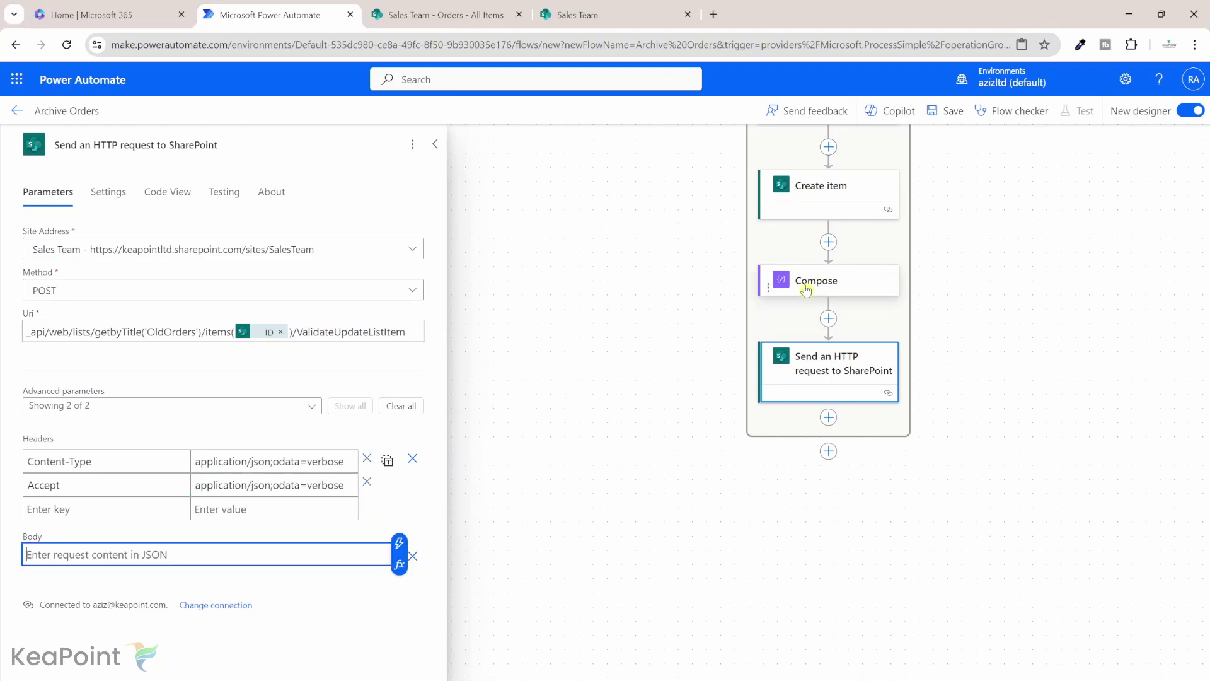
key("ctrl+v")
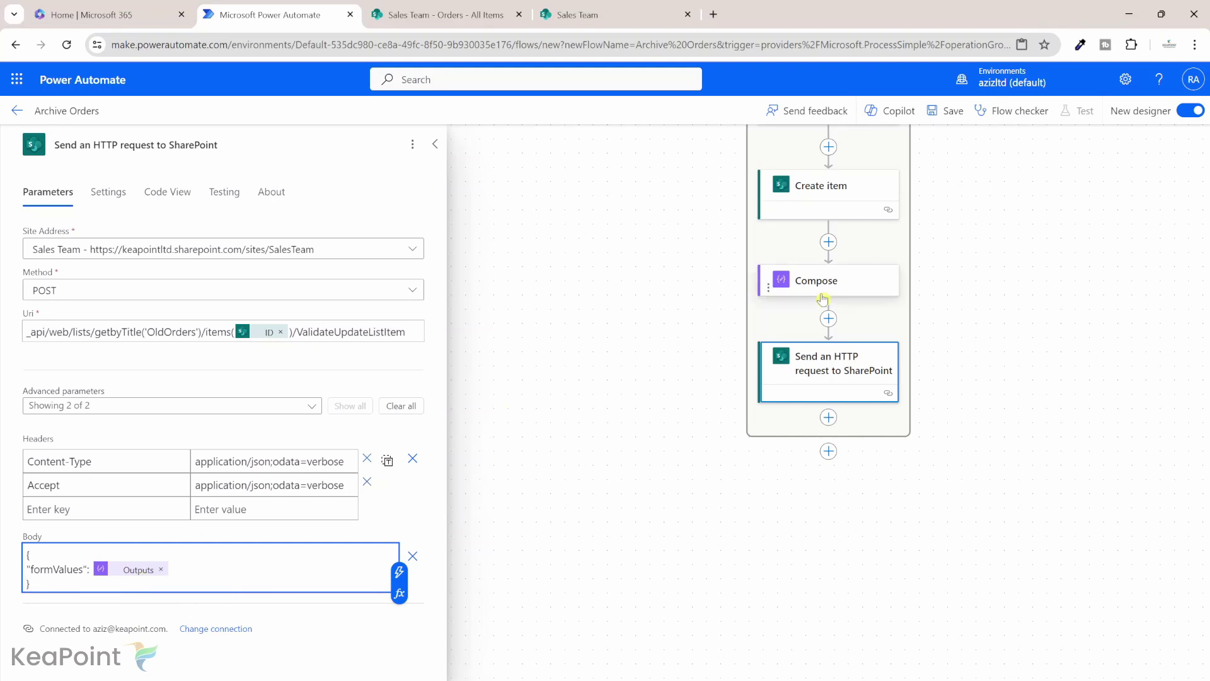
left_click(500, 383)
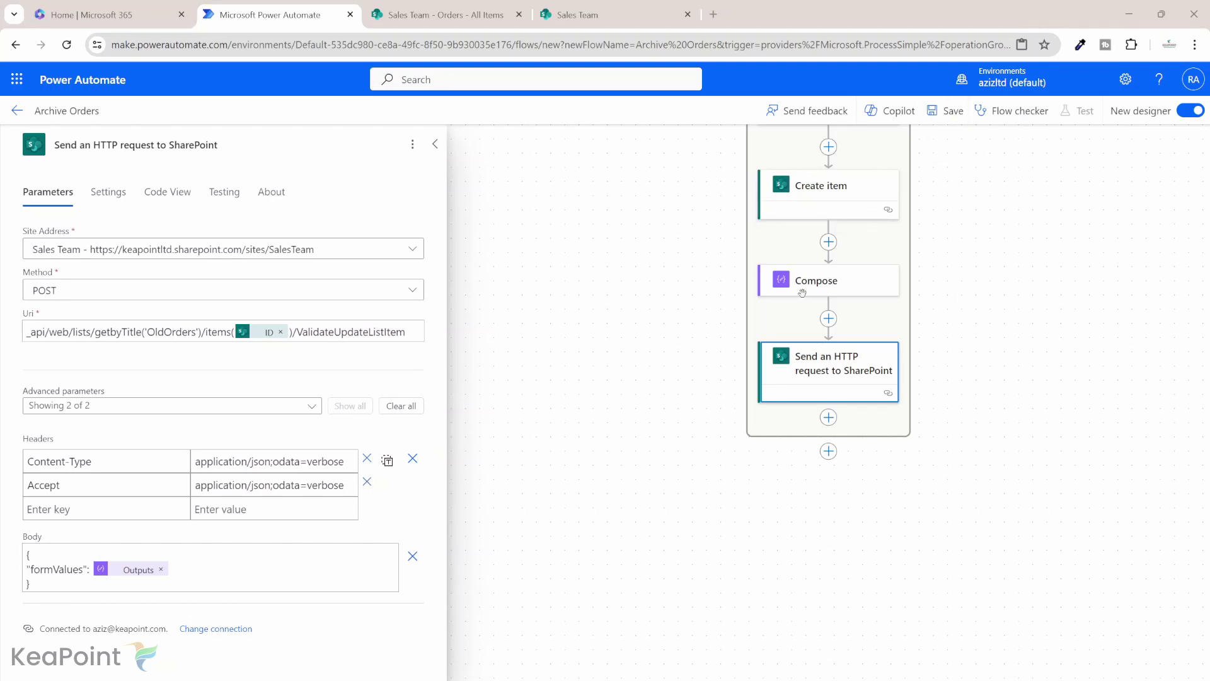
scroll(853, 284, "up", 1)
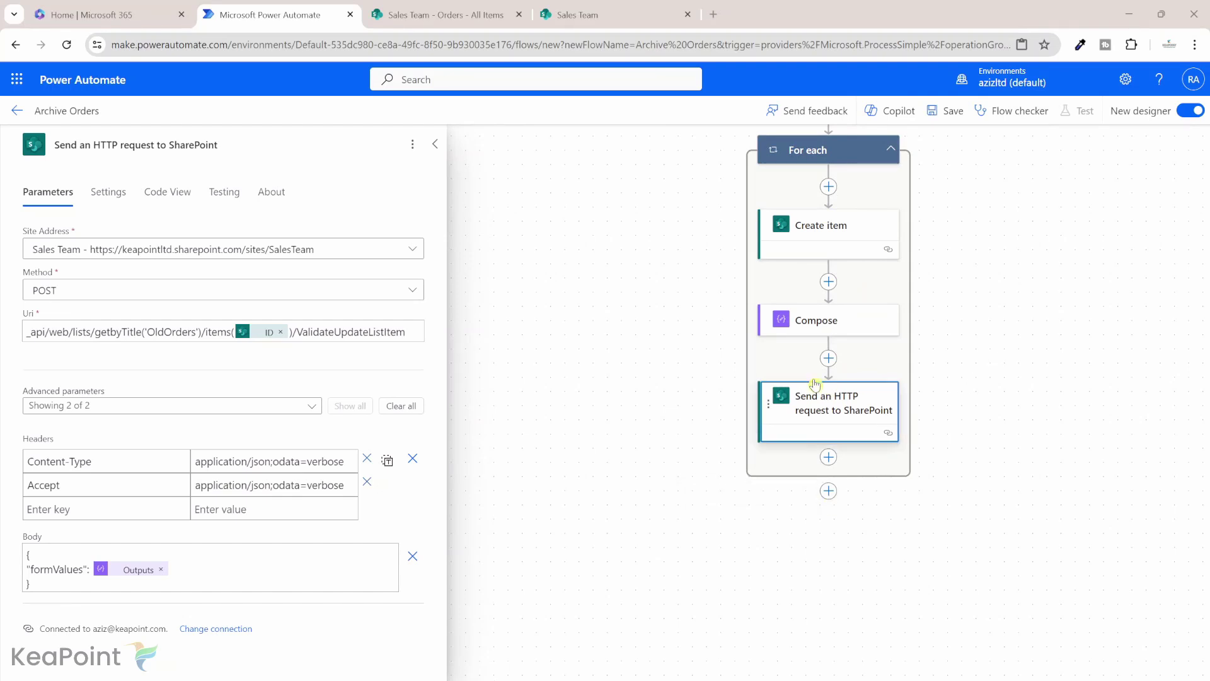
scroll(1007, 265, "up", 1)
left_click(945, 111)
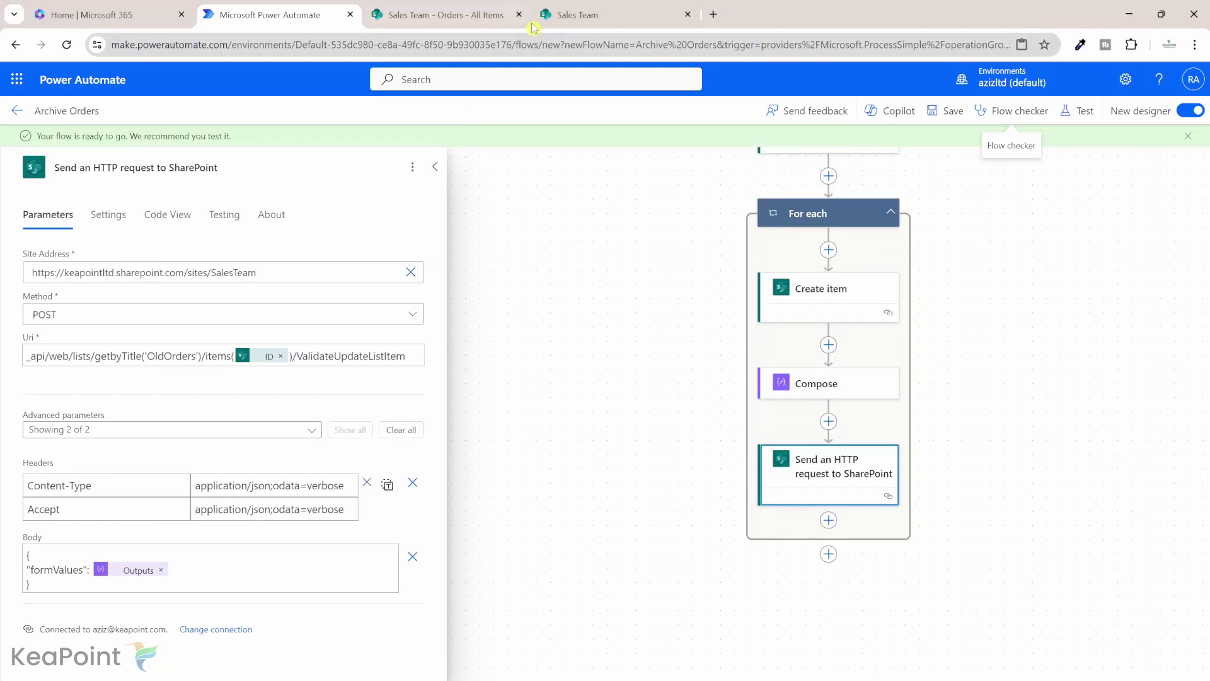
Step: Delete all the items from the Sales Team site's OldOrders list
left_click(577, 16)
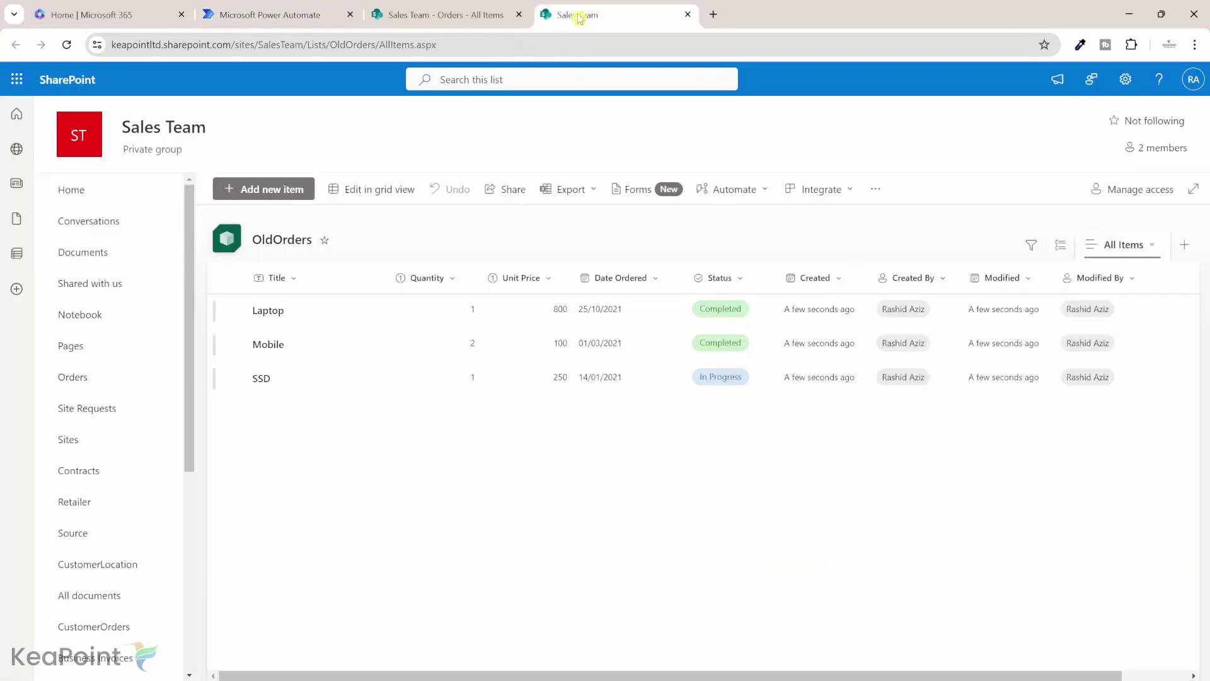
left_click(234, 278)
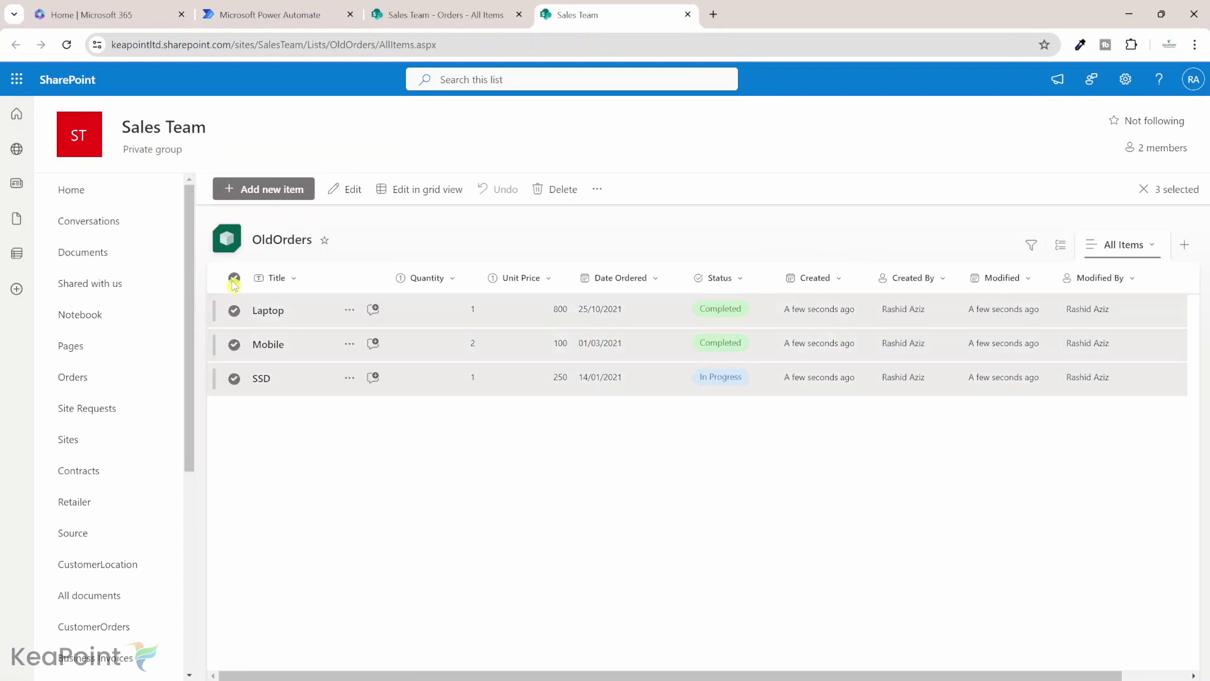
left_click(563, 191)
left_click(599, 410)
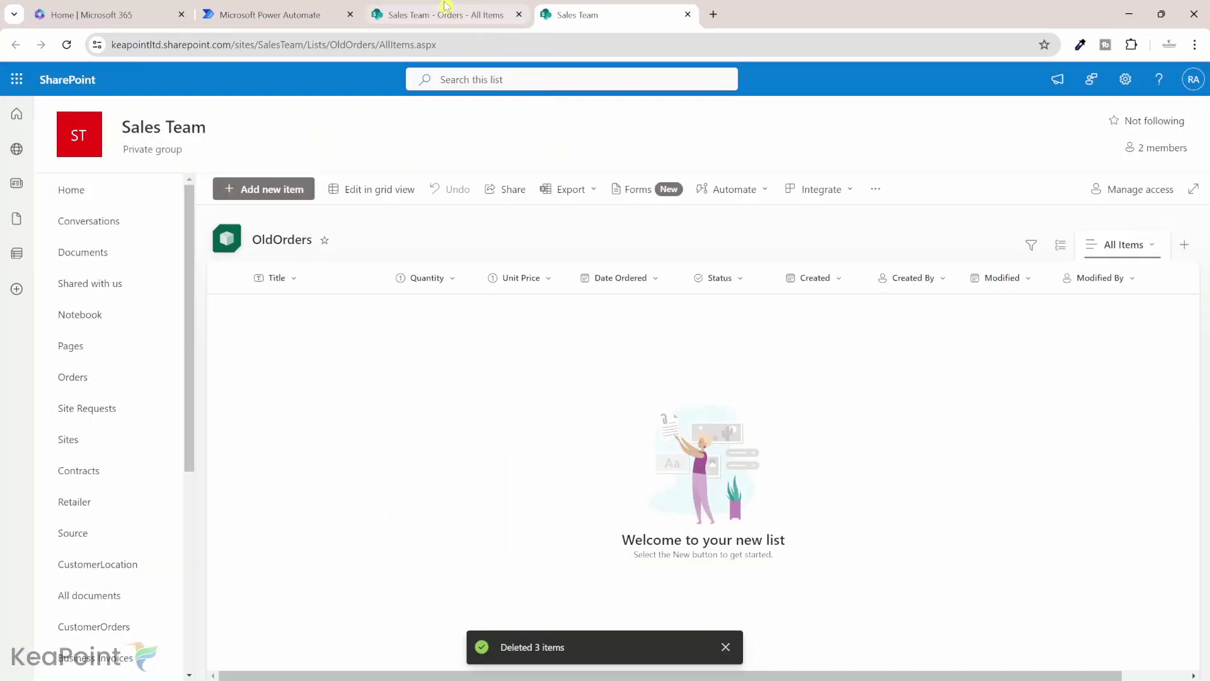
Step: Switch to the Archive Orders flow in Power Automate and run it as a manual test
left_click(271, 13)
left_click(1069, 113)
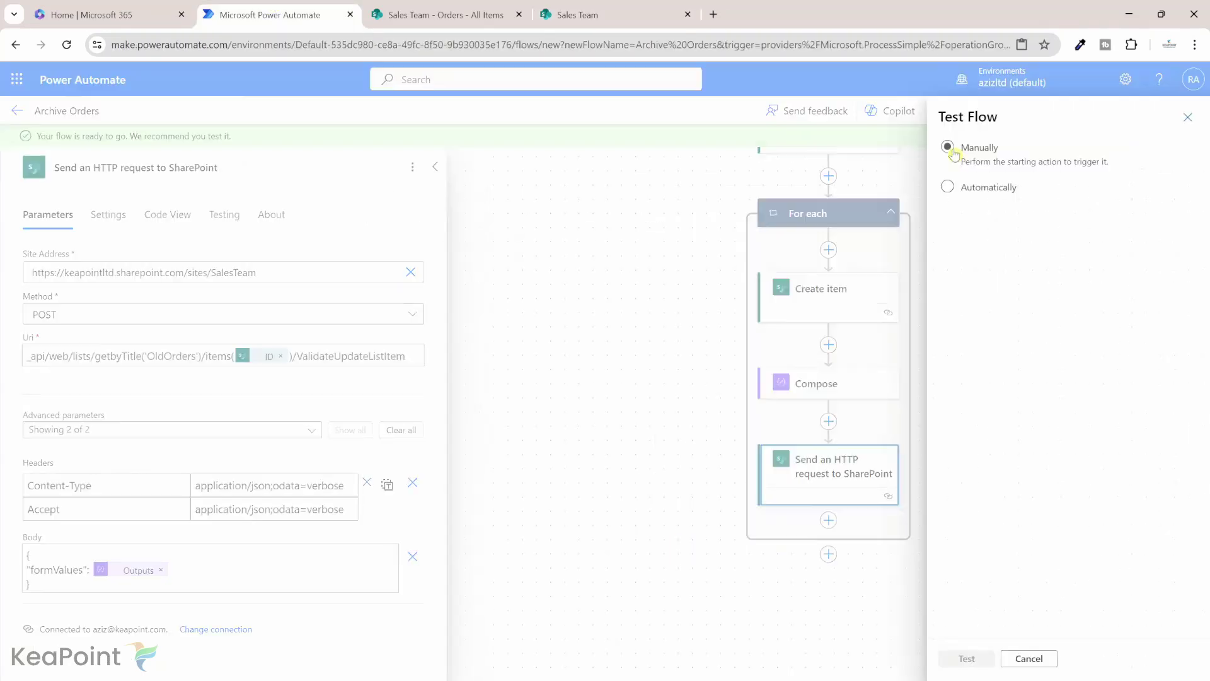
left_click(947, 147)
left_click(964, 662)
left_click(970, 657)
left_click(961, 655)
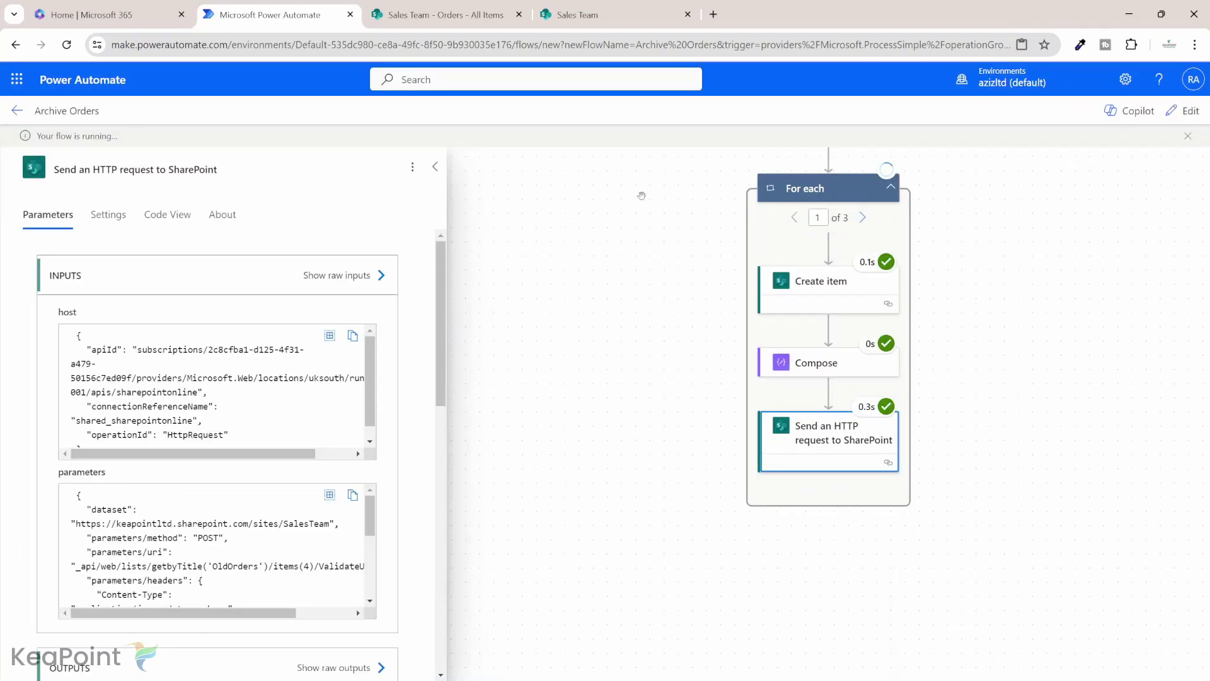
Step: Reload the OldOrders list and compare its archived items and their created and modified metadata with the Orders list
left_click(583, 16)
left_click(459, 46)
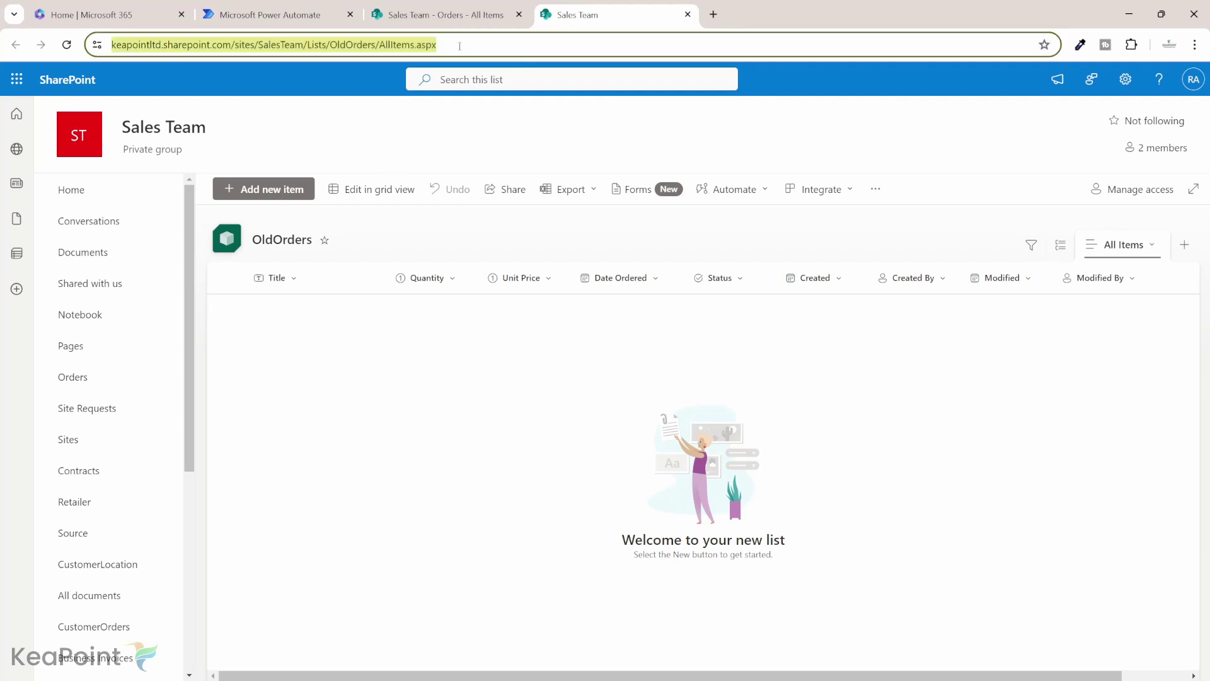
key("Return")
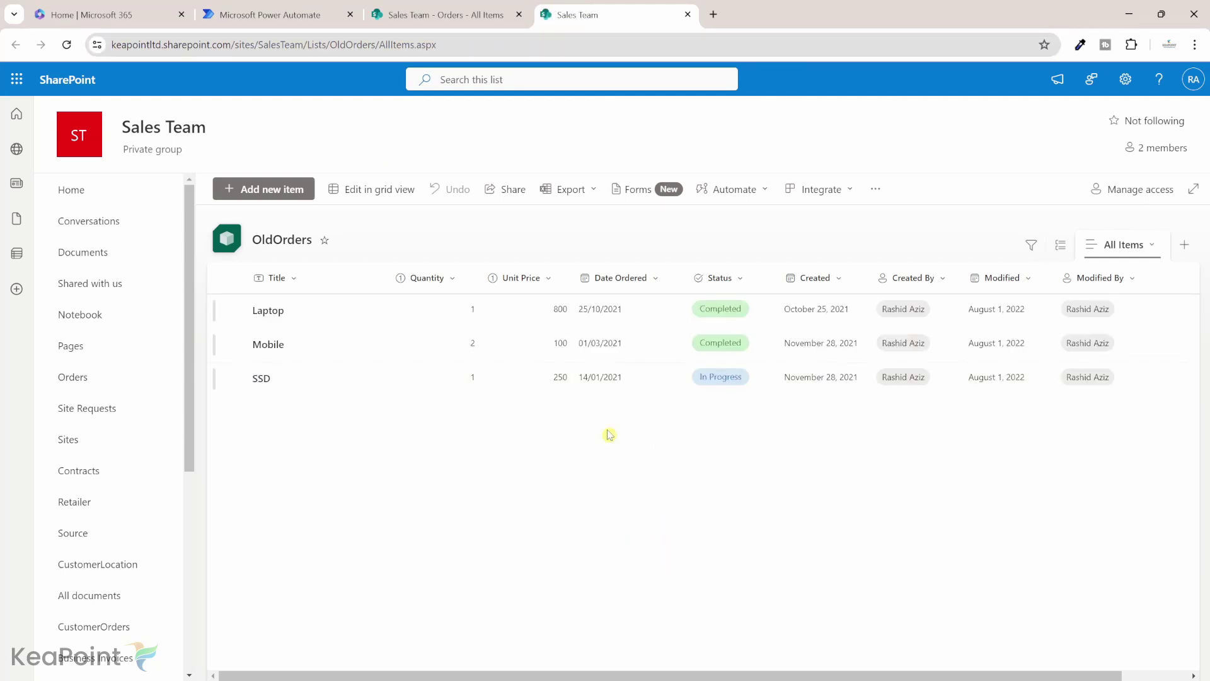
scroll(609, 434, "right", 2)
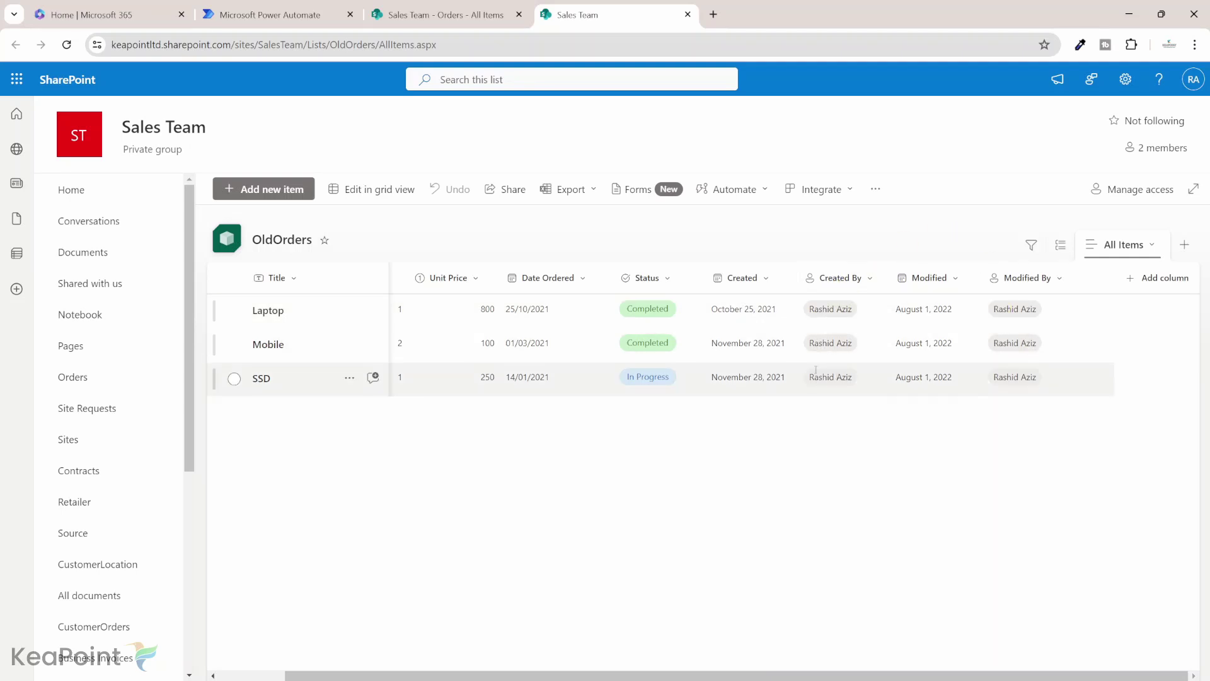
left_click(463, 13)
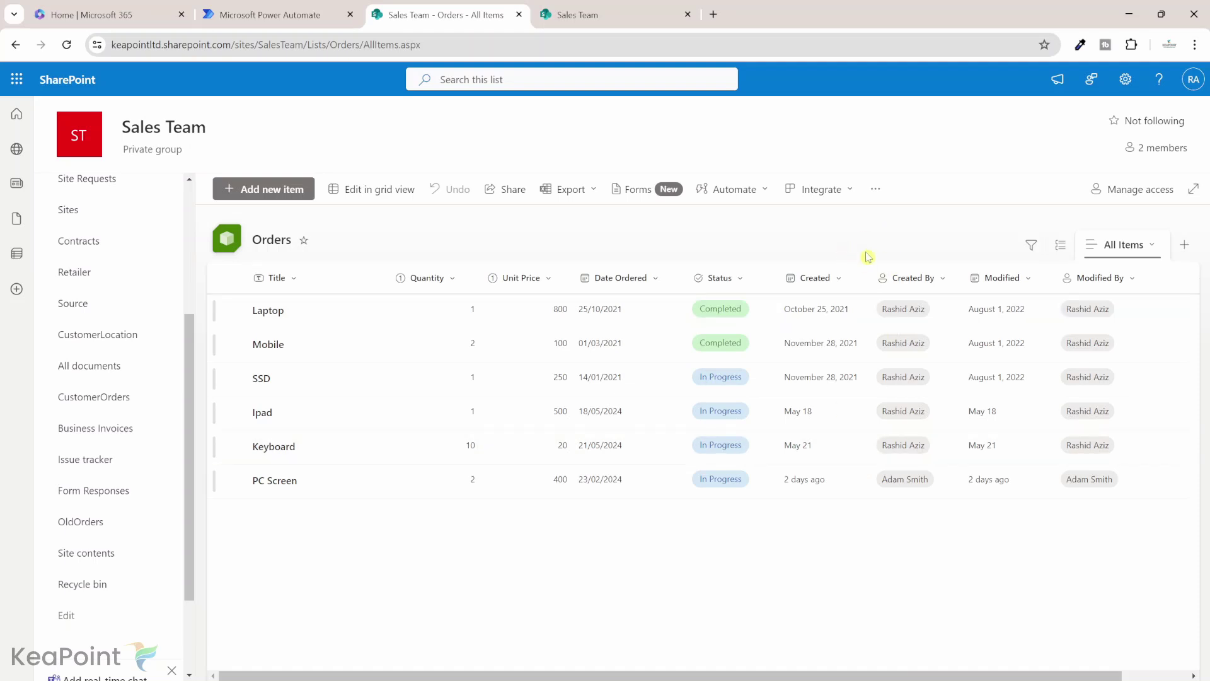
Step: Edit the flow and set the Get items filter query expression to addDays(utcNow(), 0)
left_click(293, 12)
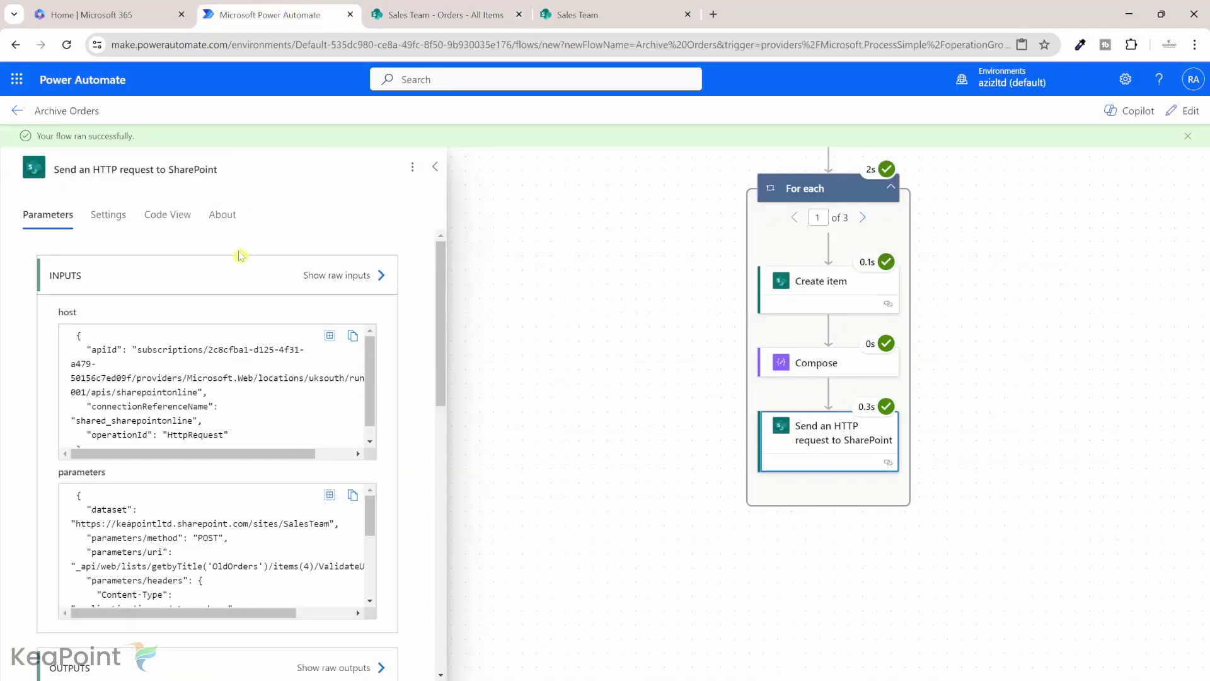
left_click(1183, 110)
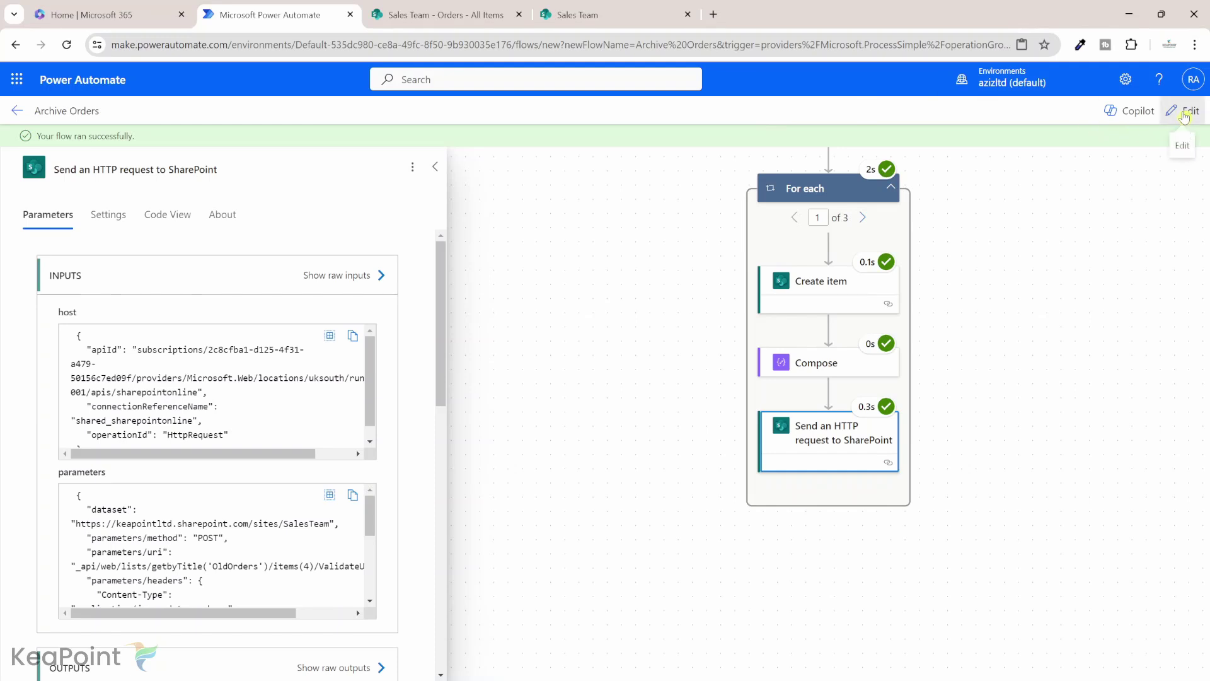
scroll(819, 274, "up", 1)
left_click(824, 218)
left_click(108, 415)
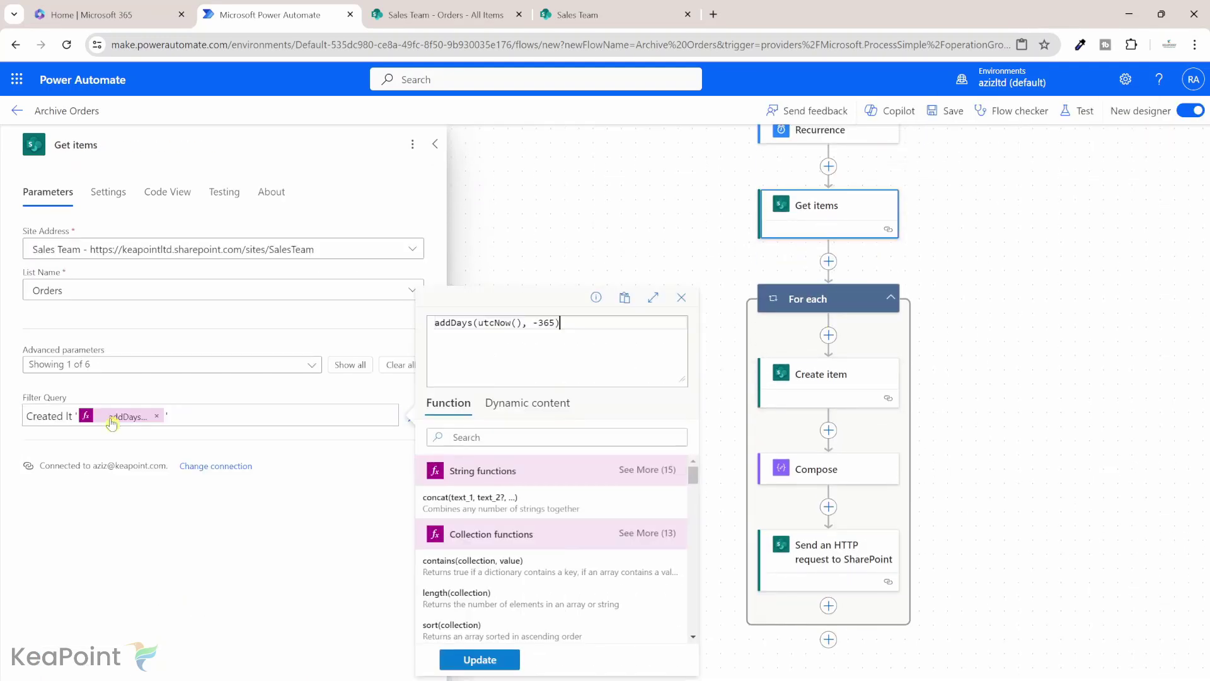
double_click(554, 322)
key("BackSpace")
key("BackSpace")
left_click(477, 659)
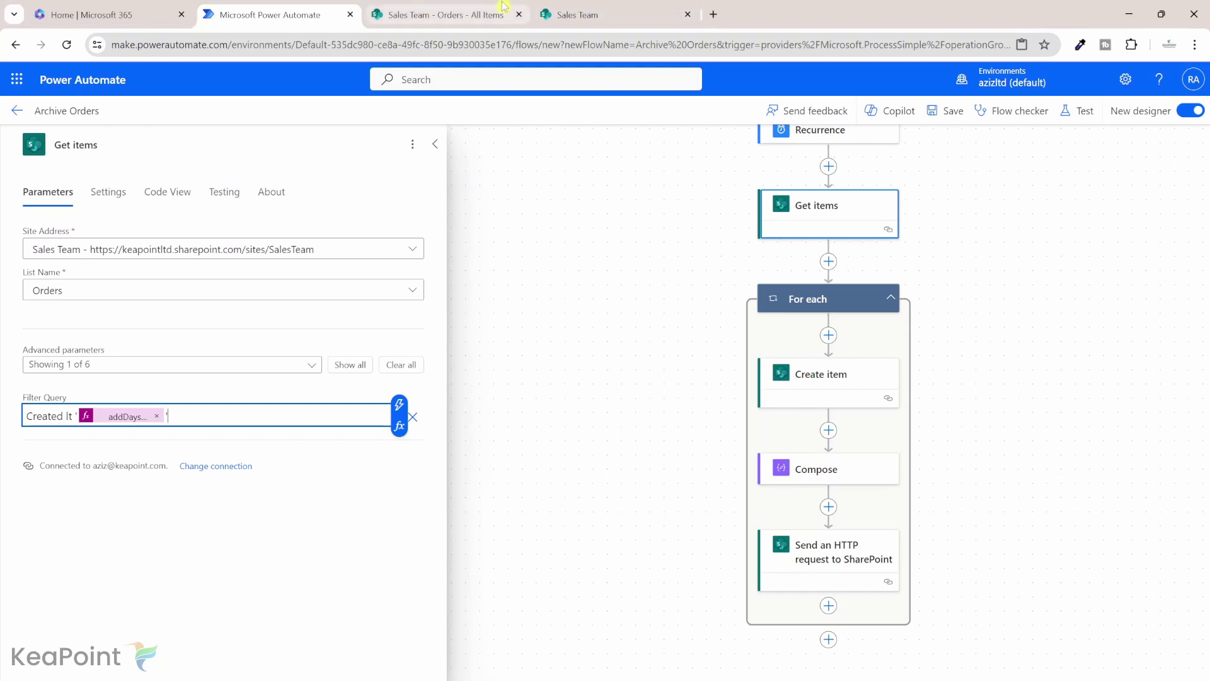
Step: Clear the OldOrders list on the Sales Team site by deleting all its items
mouse_move(562, 7)
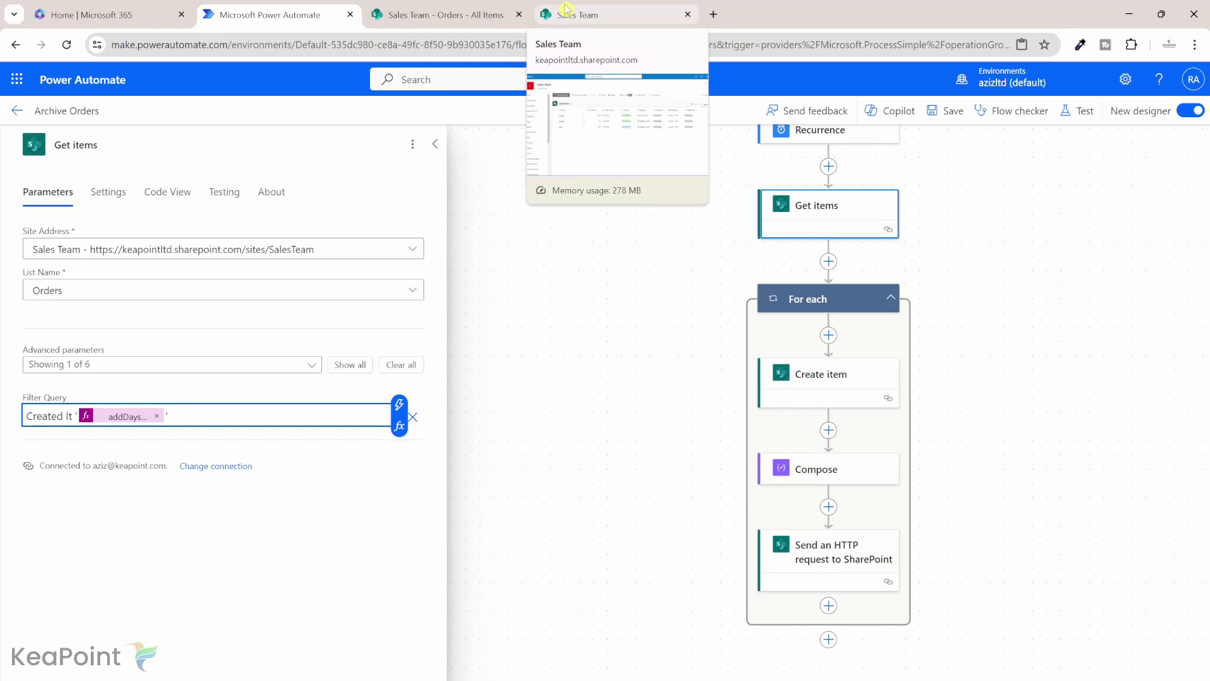
left_click(566, 9)
left_click(563, 189)
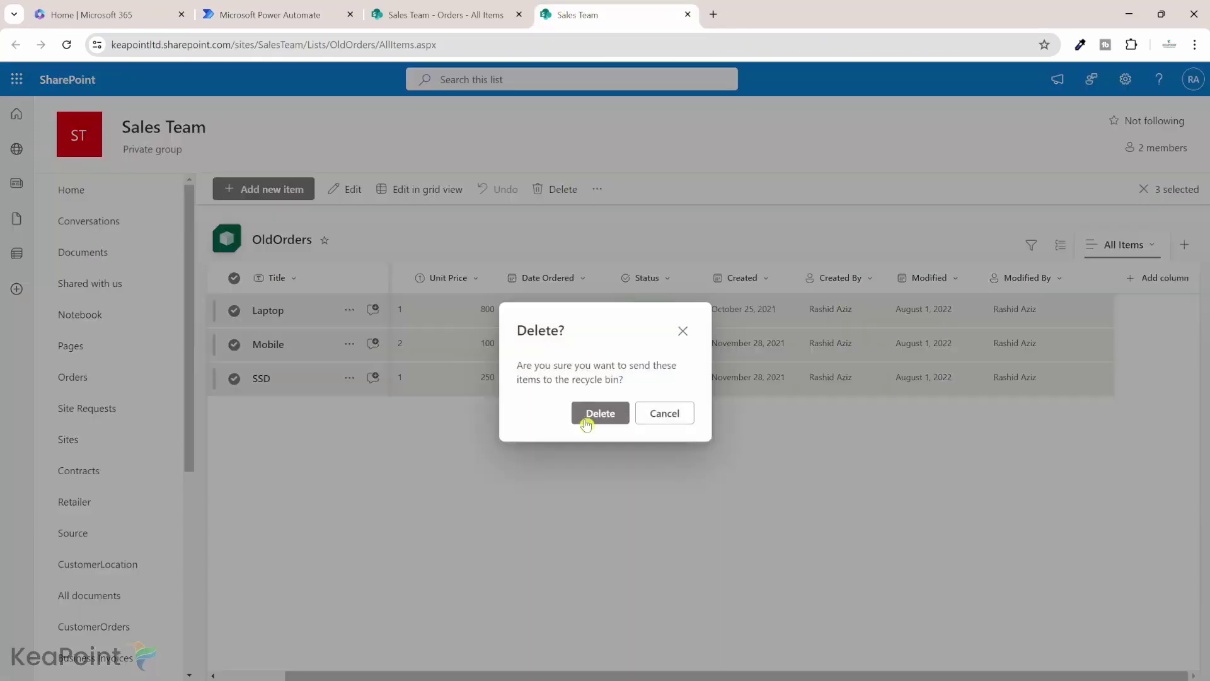
left_click(585, 421)
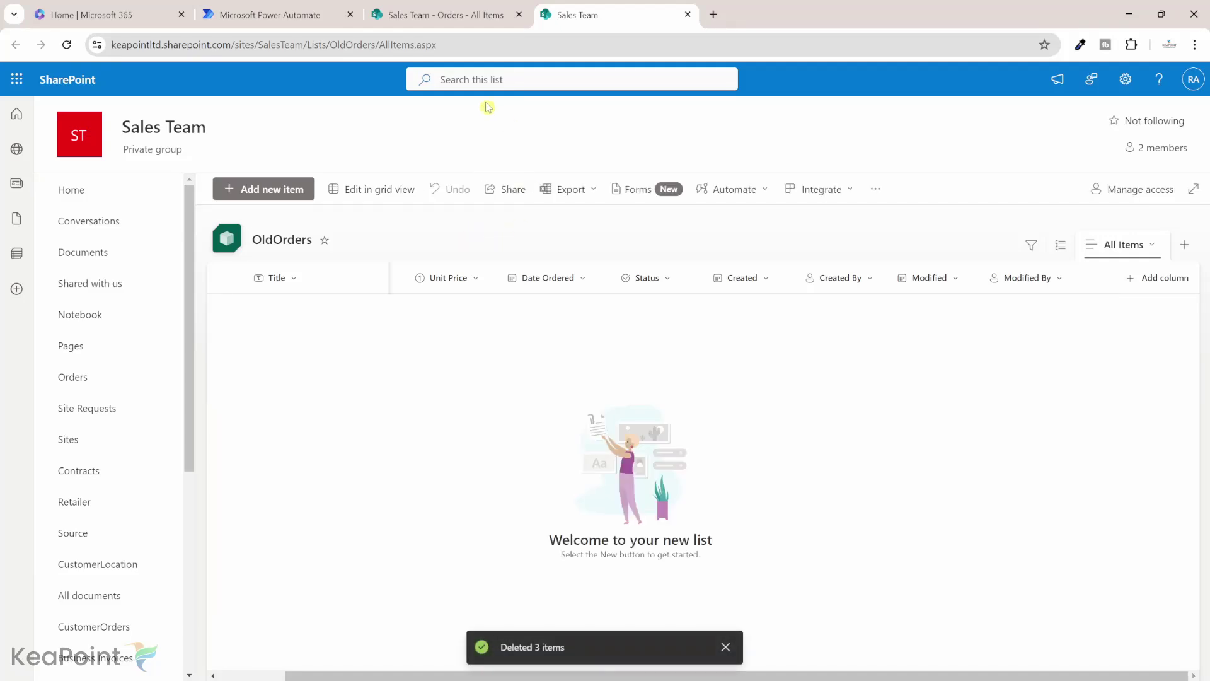
Step: Save the Archive Orders flow and run another manual test
left_click(473, 11)
key("ctrl+shift+Tab")
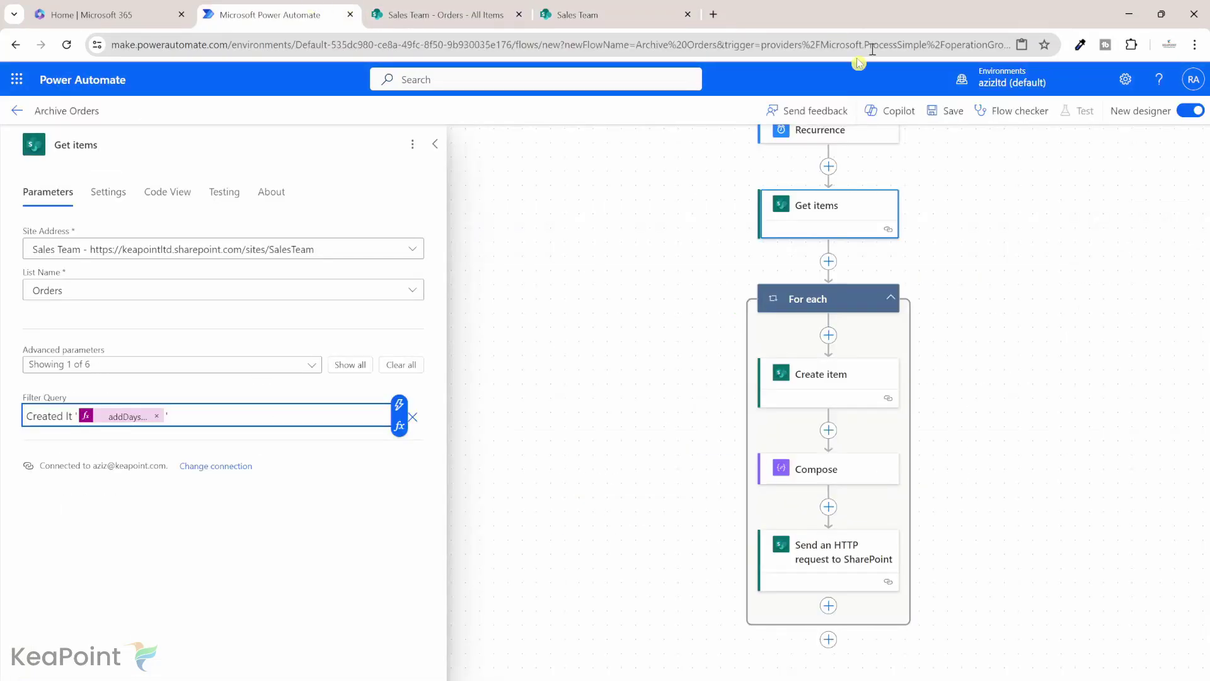
left_click(952, 114)
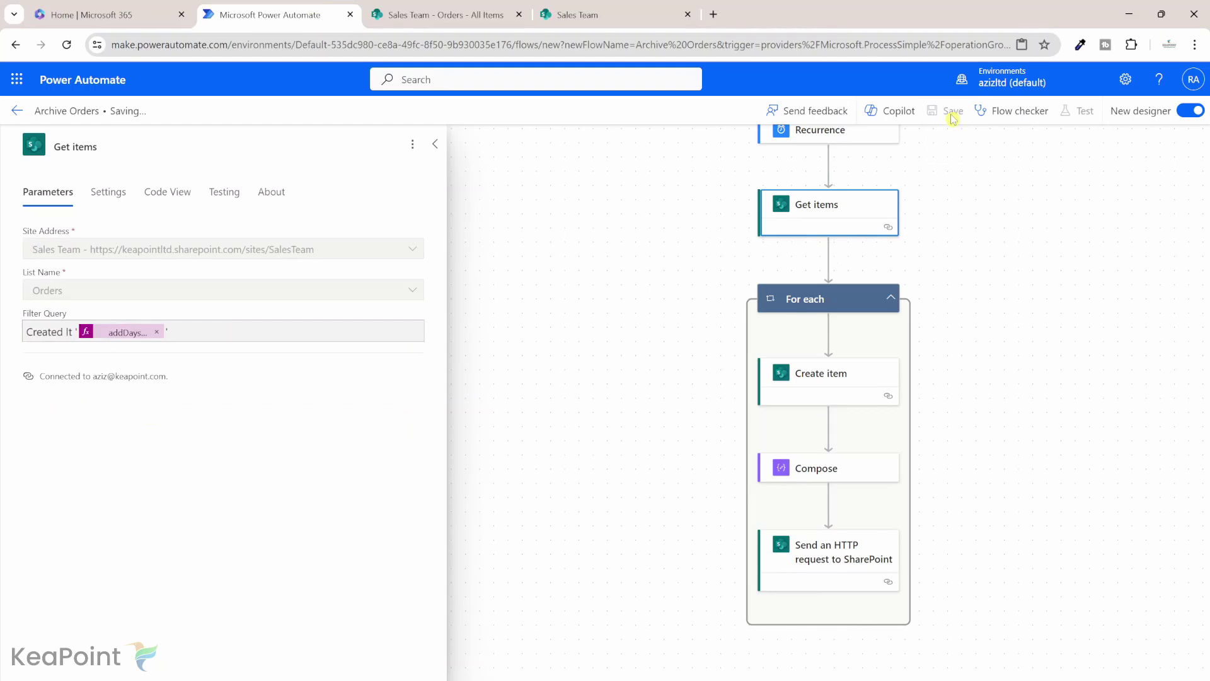
left_click(1073, 112)
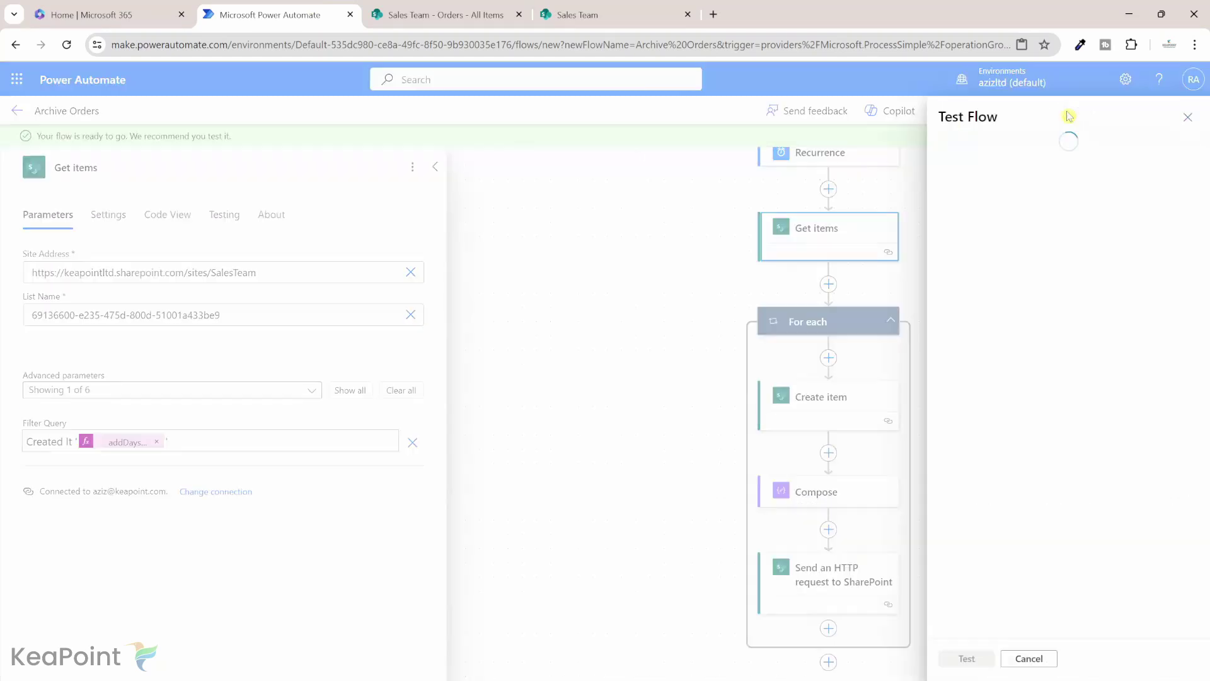
left_click(966, 658)
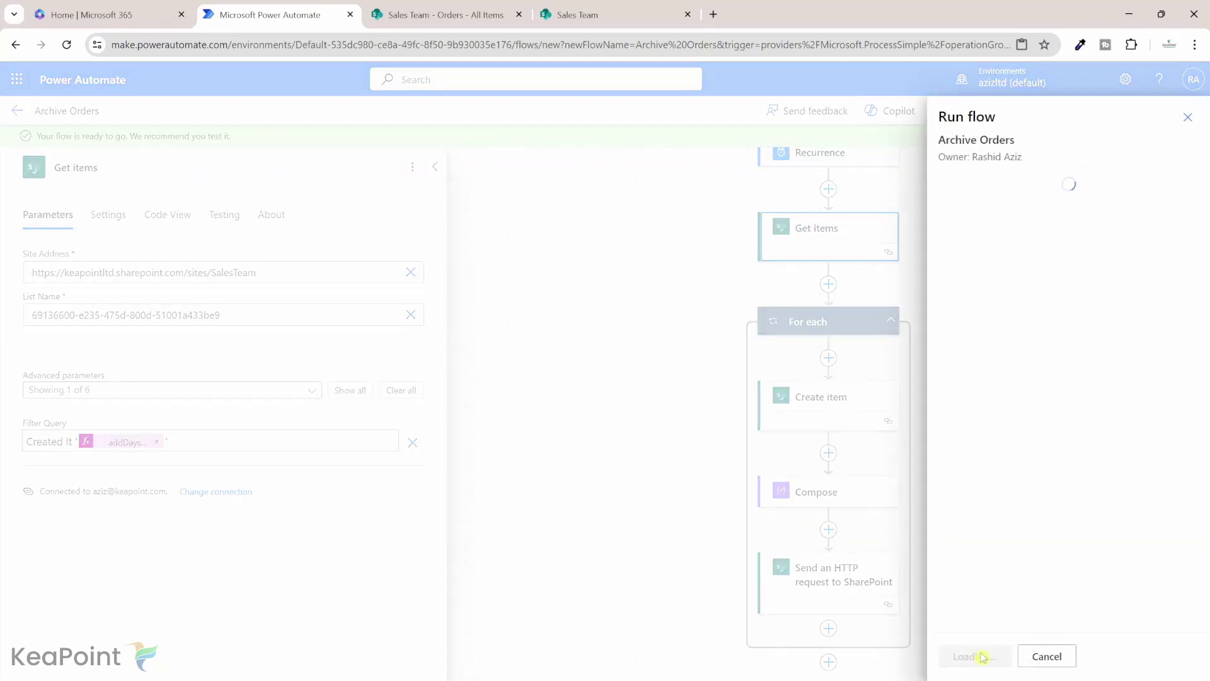
left_click(973, 656)
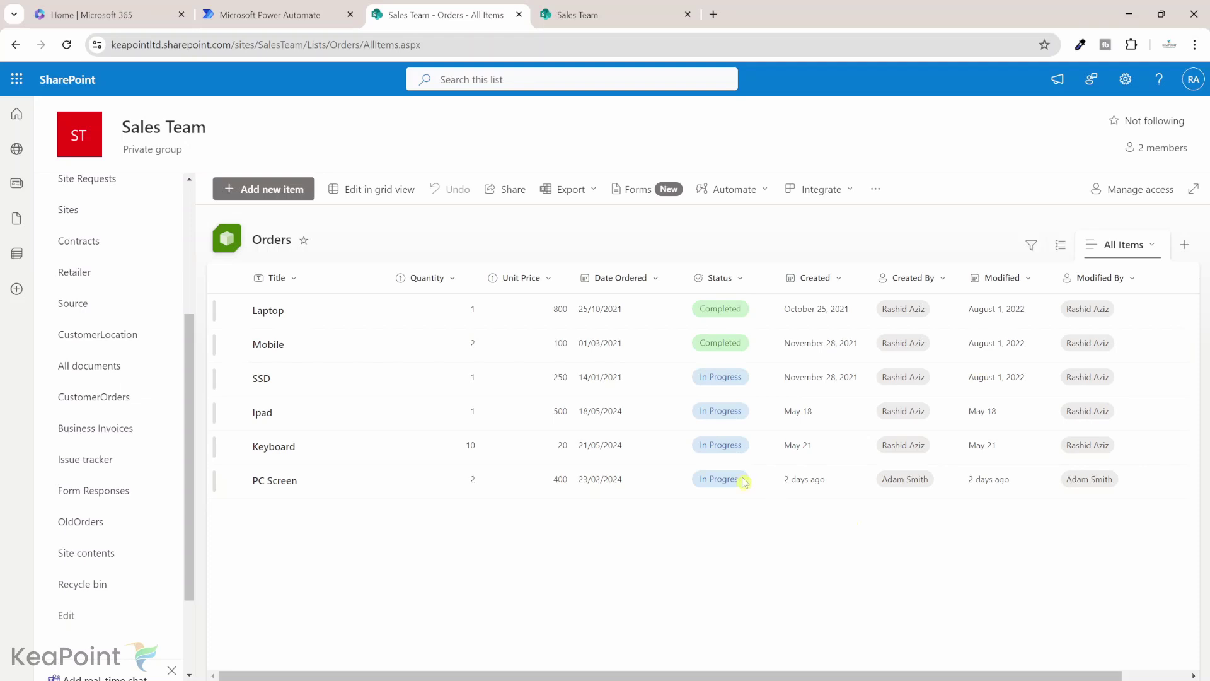
Step: Reload the OldOrders list to examine the archived items and their author, editor and date columns
left_click(597, 9)
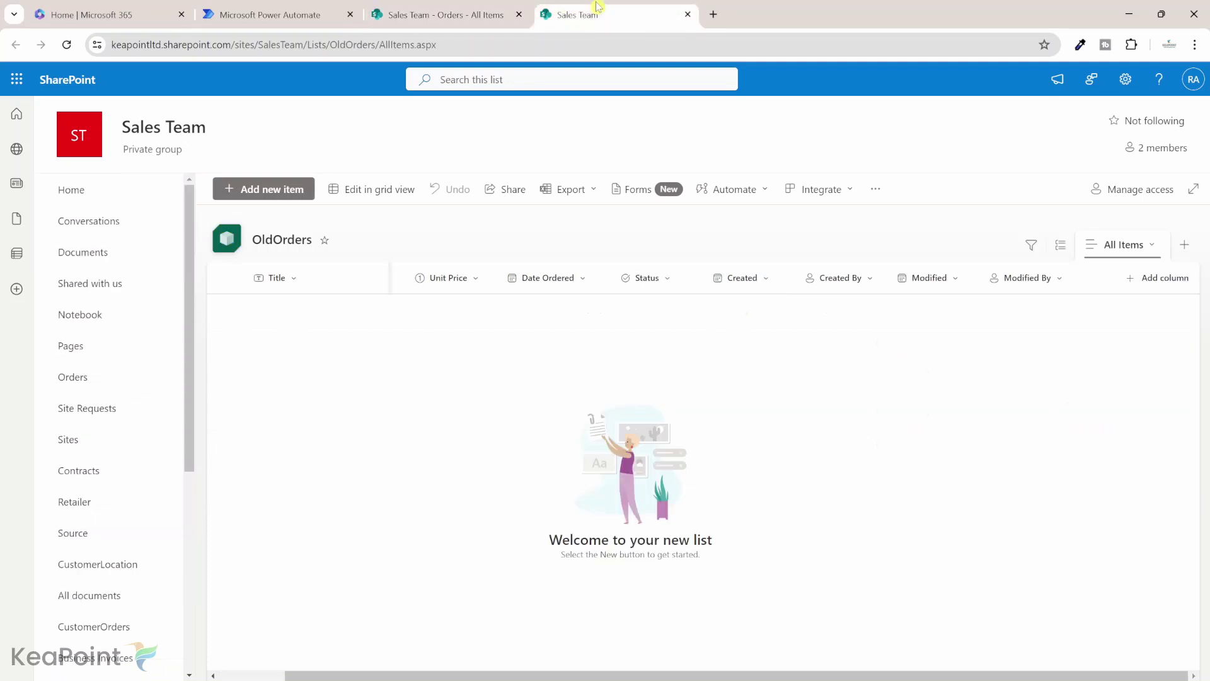
left_click(487, 46)
key("Return")
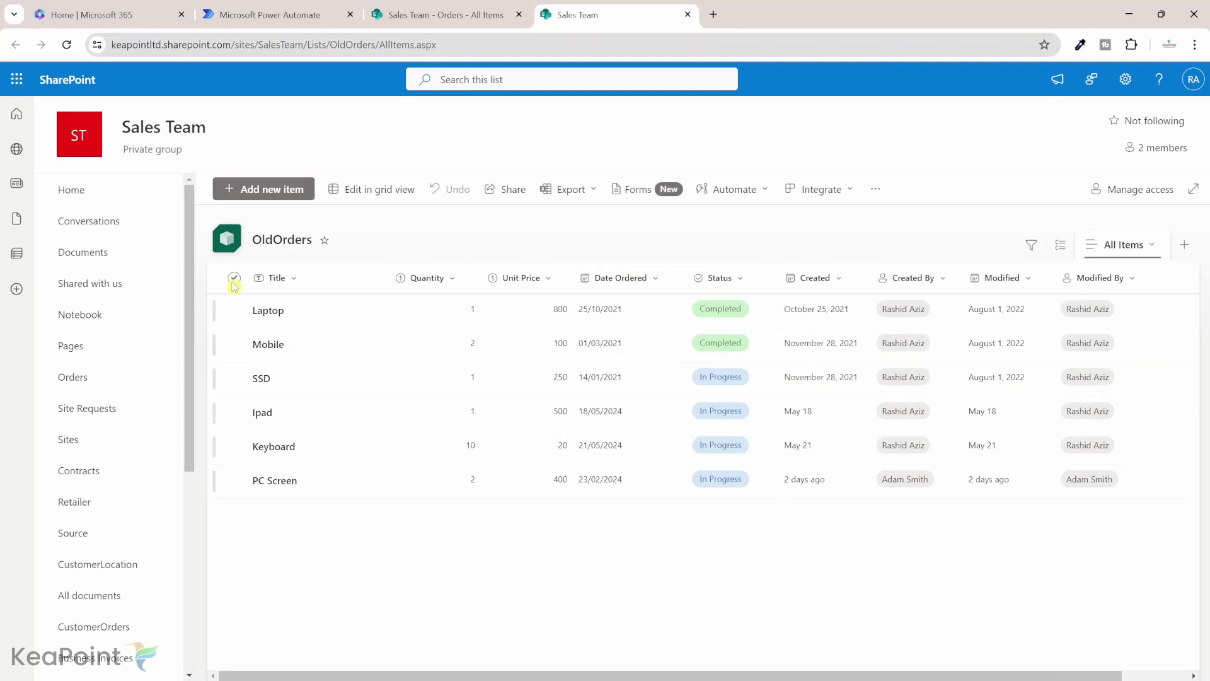
Step: Select every item in the OldOrders list and delete them all
left_click(234, 281)
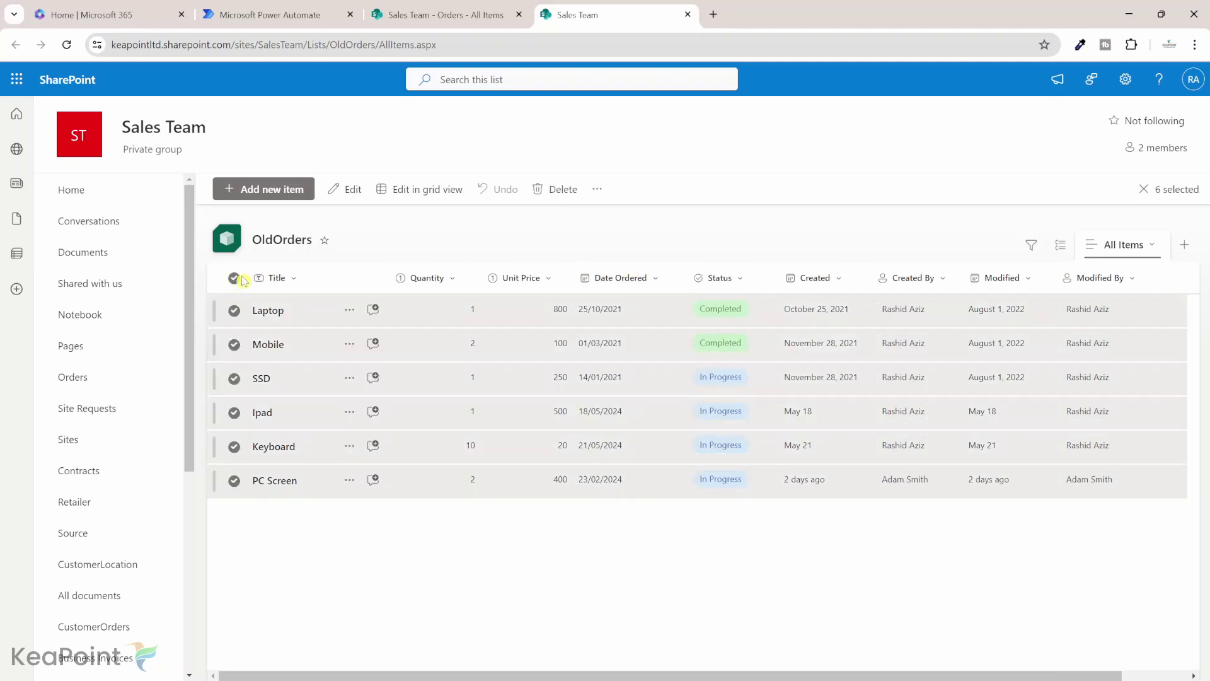
left_click(559, 190)
left_click(603, 414)
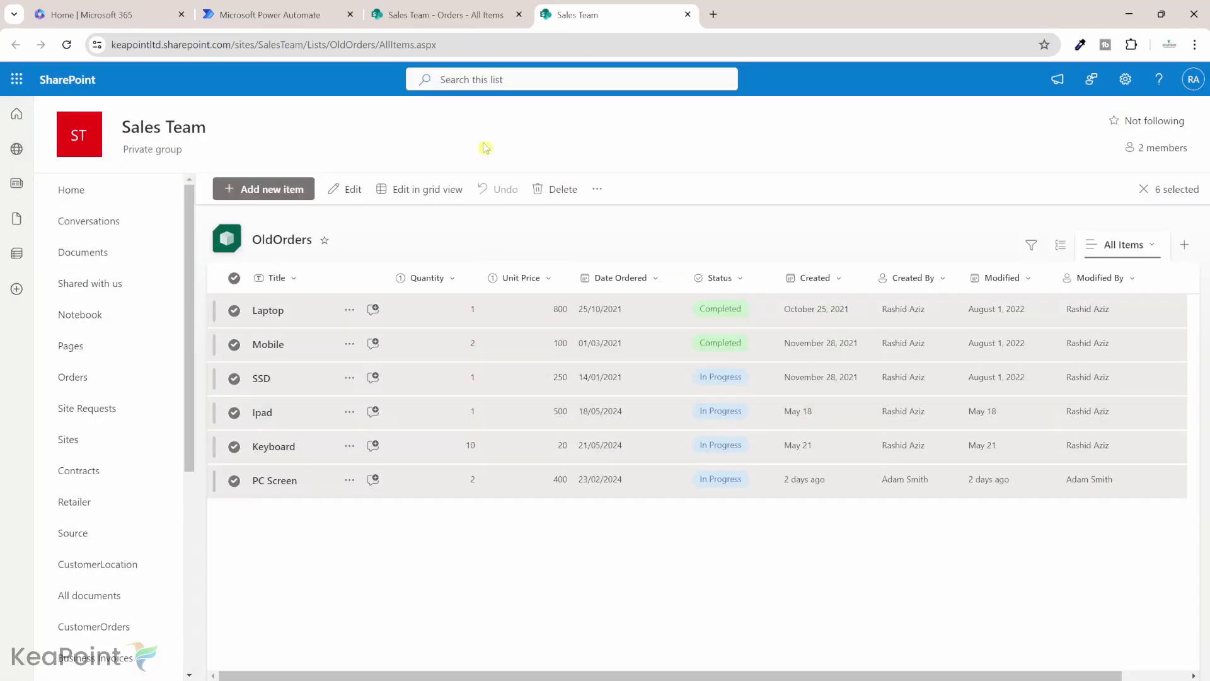
Step: Edit the flow again and set the Get items filter query expression to addDays(utcNow(), -365)
left_click(303, 6)
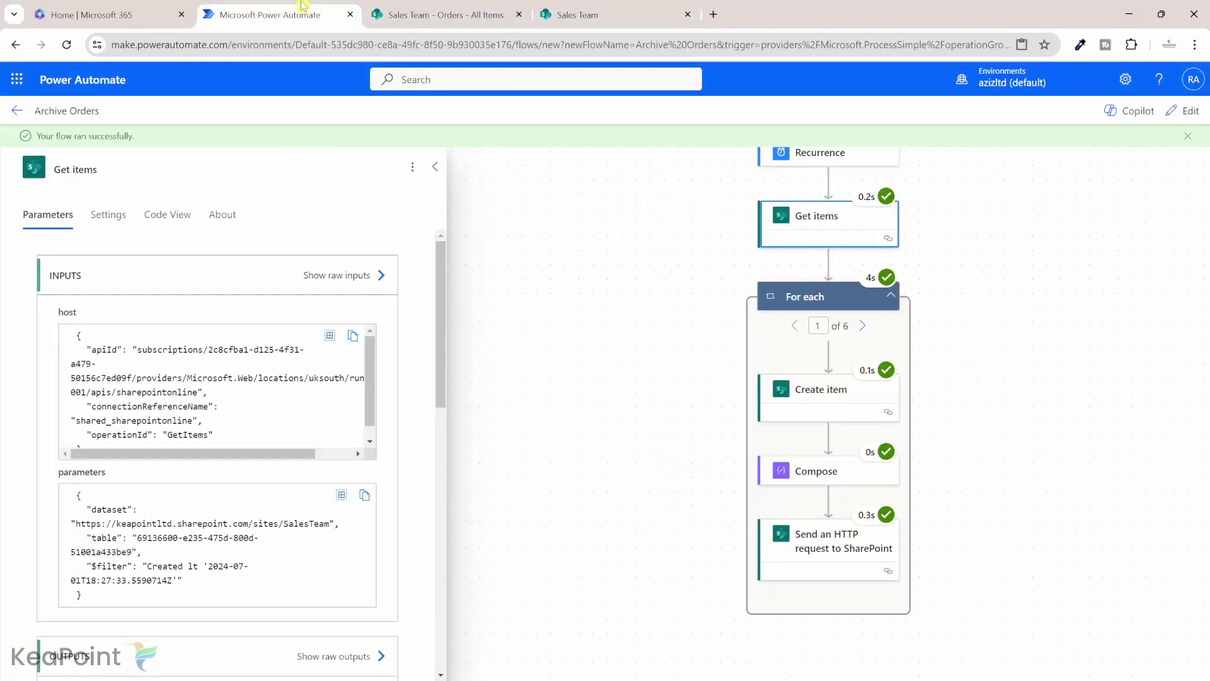
left_click(1189, 114)
left_click(118, 420)
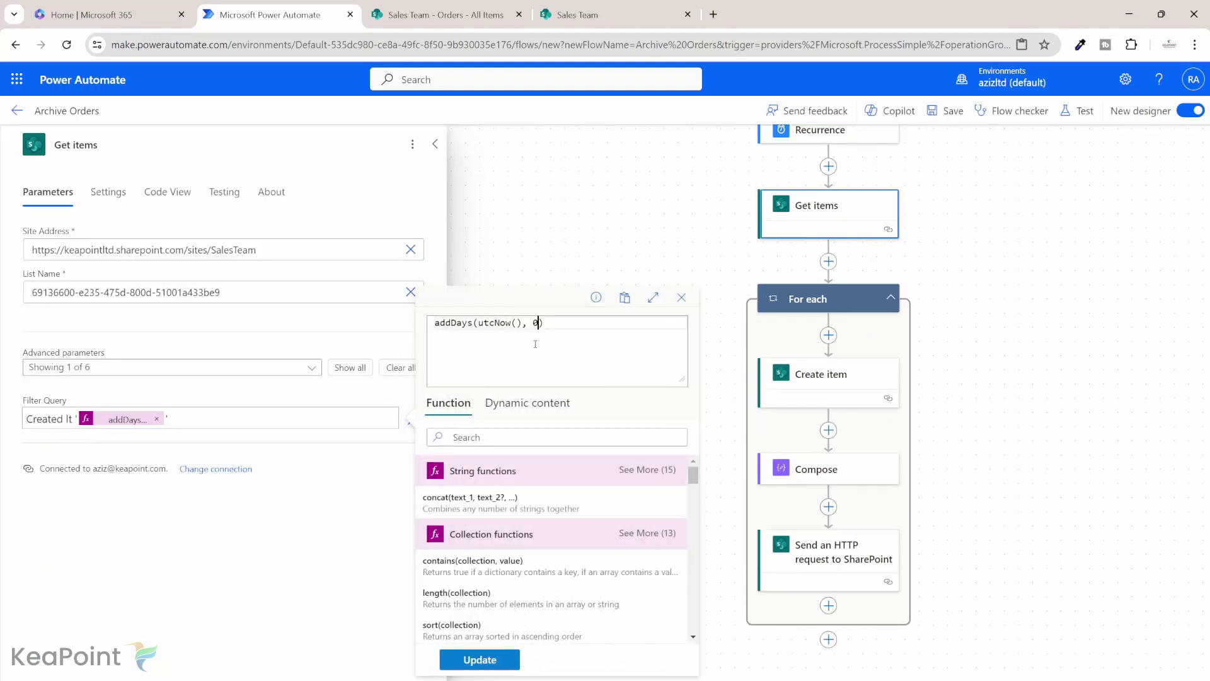
type("-365")
left_click(480, 659)
Step: Add a SharePoint Delete item action after the For each loop
scroll(895, 432, "down", 1)
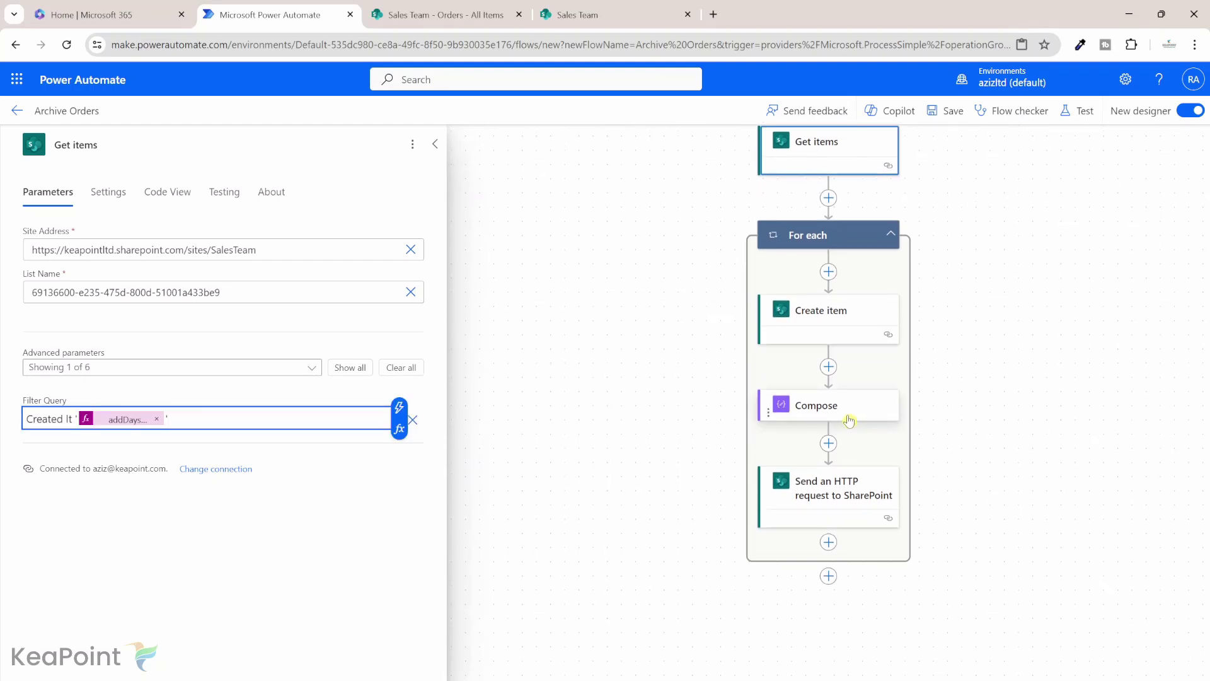
scroll(839, 422, "up", 1)
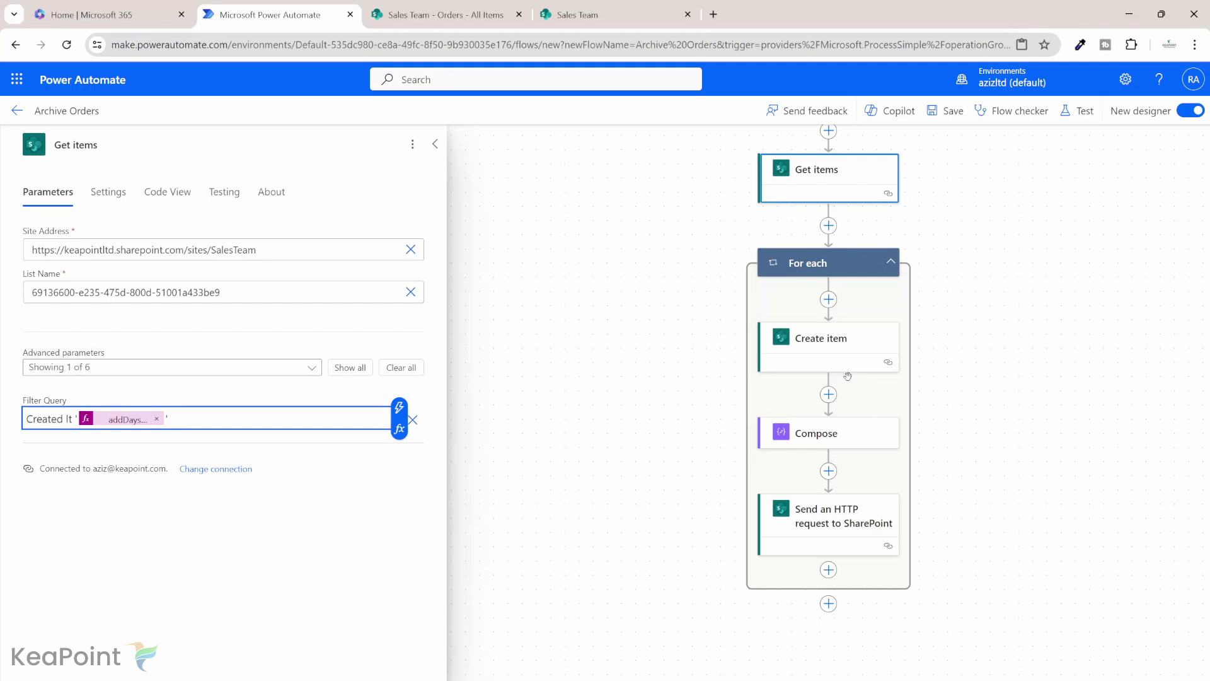
scroll(849, 376, "down", 1)
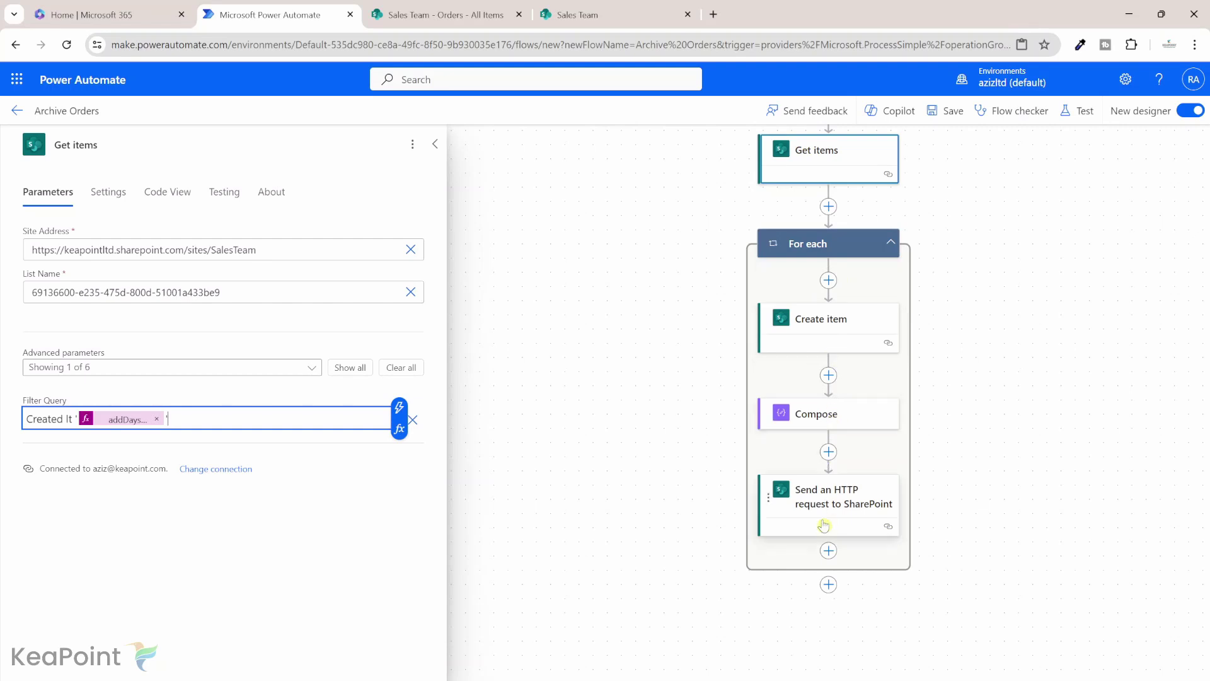
left_click(829, 585)
left_click(872, 592)
type("delete")
scroll(139, 508, "down", 1)
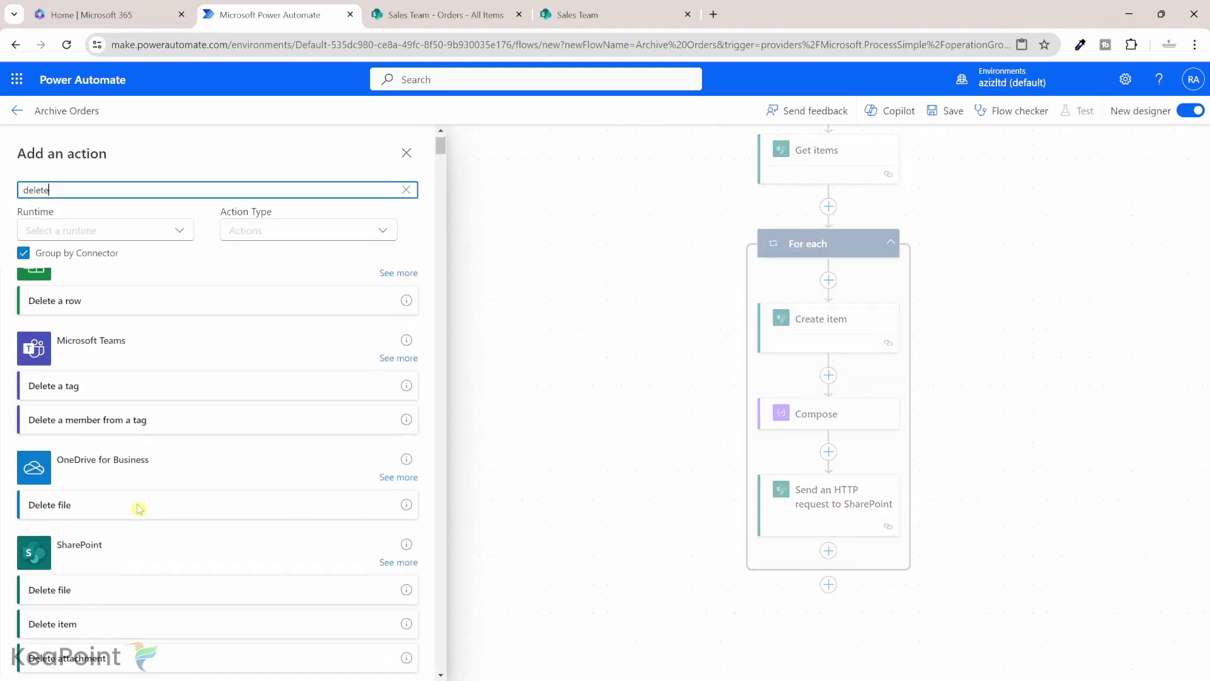
left_click(96, 622)
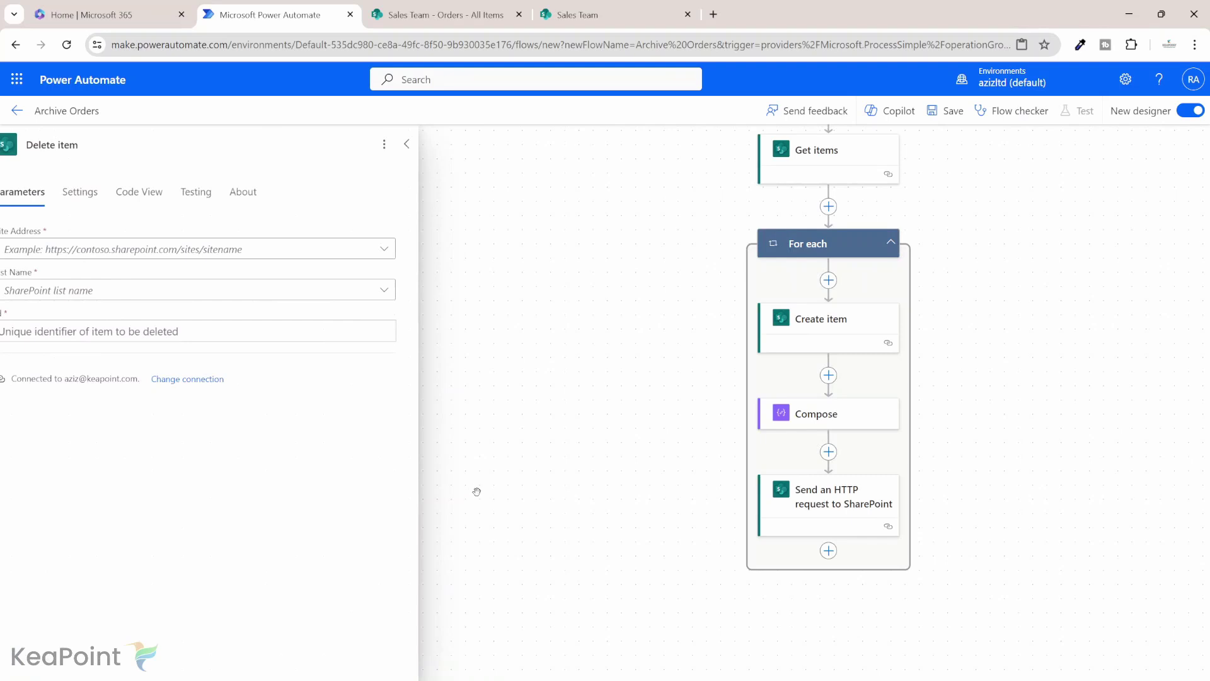
Step: Configure Delete item with the Sales Team site, the Orders list, and the ID from Get items as its Id
left_click(414, 252)
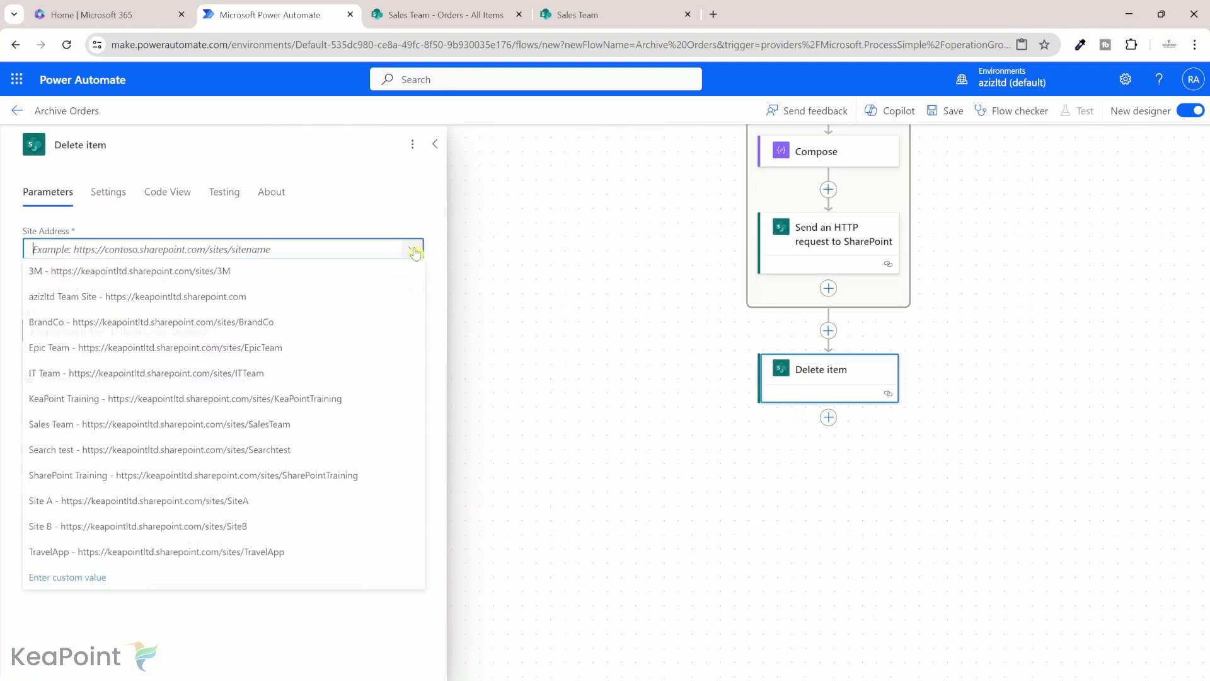
left_click(308, 433)
left_click(412, 292)
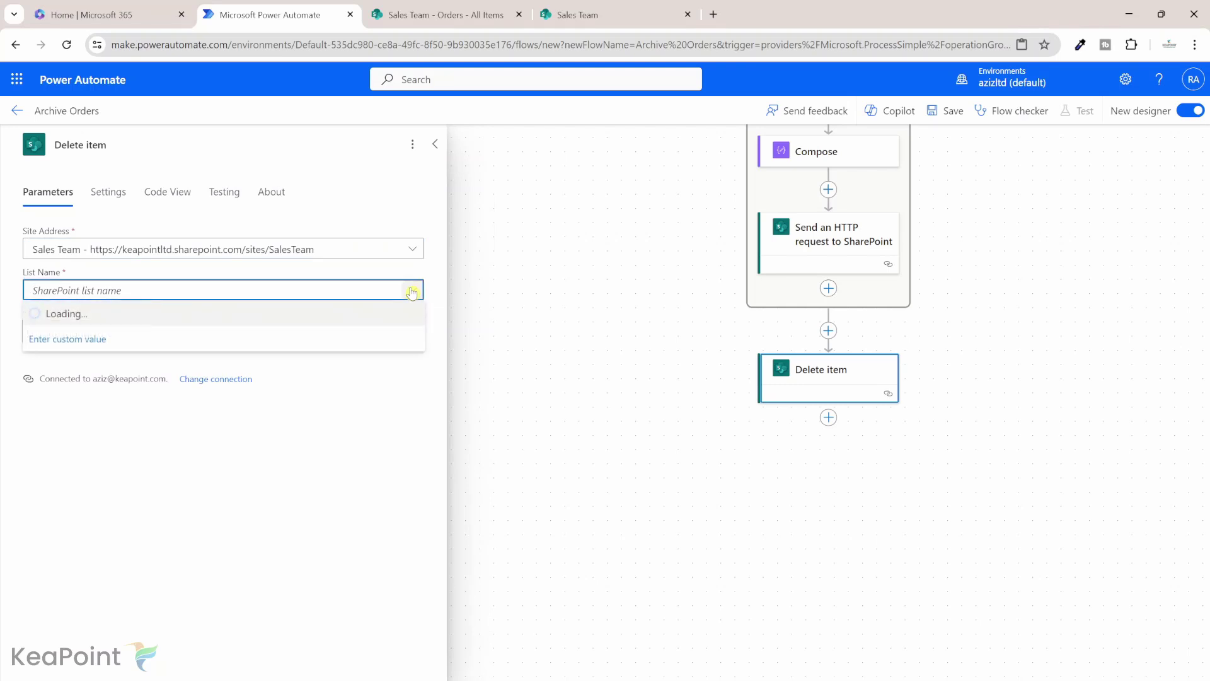
left_click(83, 470)
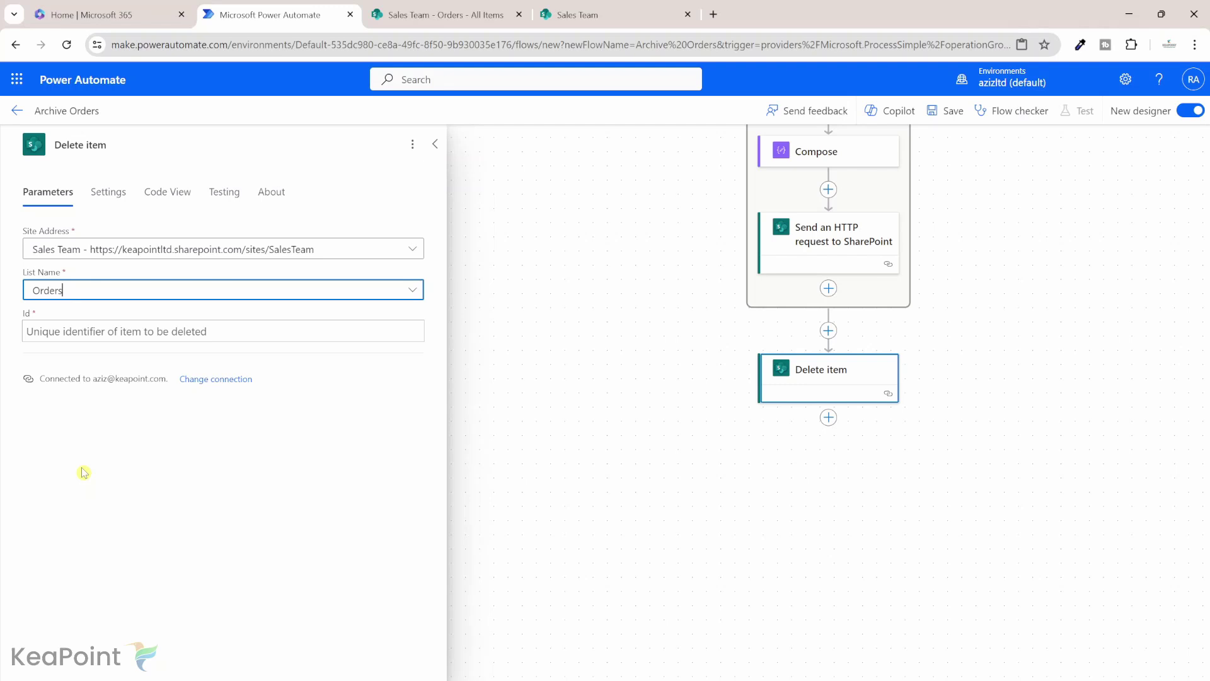
left_click(235, 332)
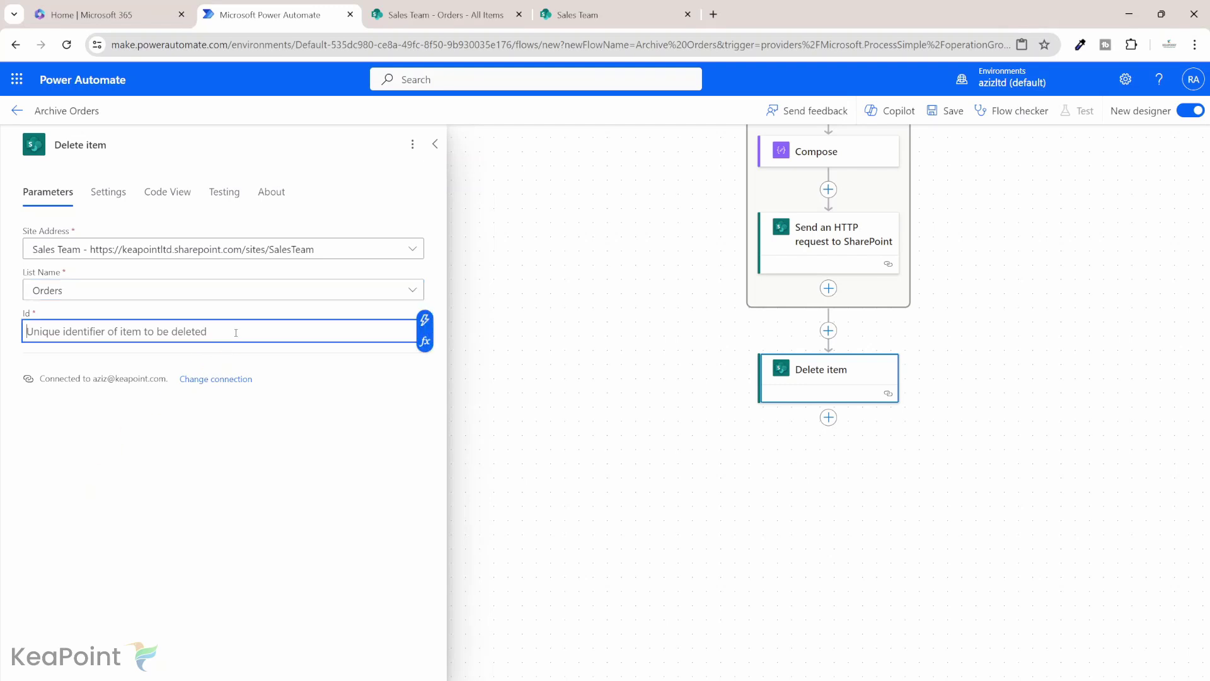
left_click(426, 320)
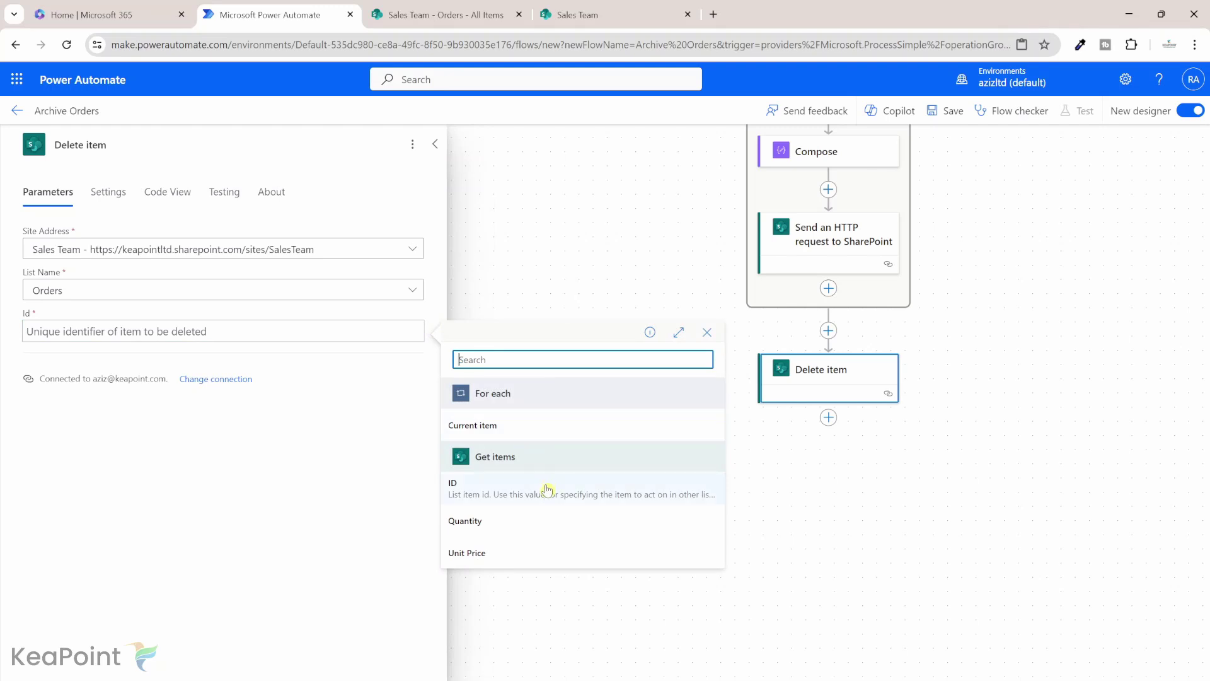
left_click(485, 495)
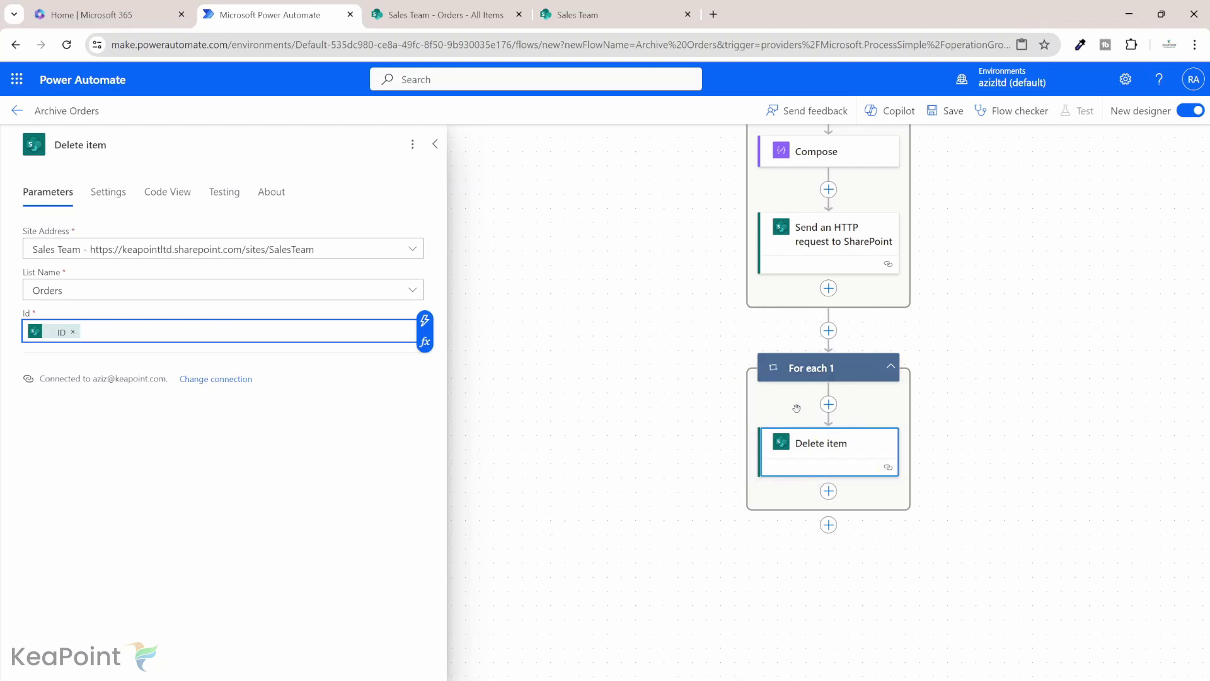
Step: Review the sequence from Get items to Delete item and save the Archive Orders flow
scroll(796, 408, "up", 5)
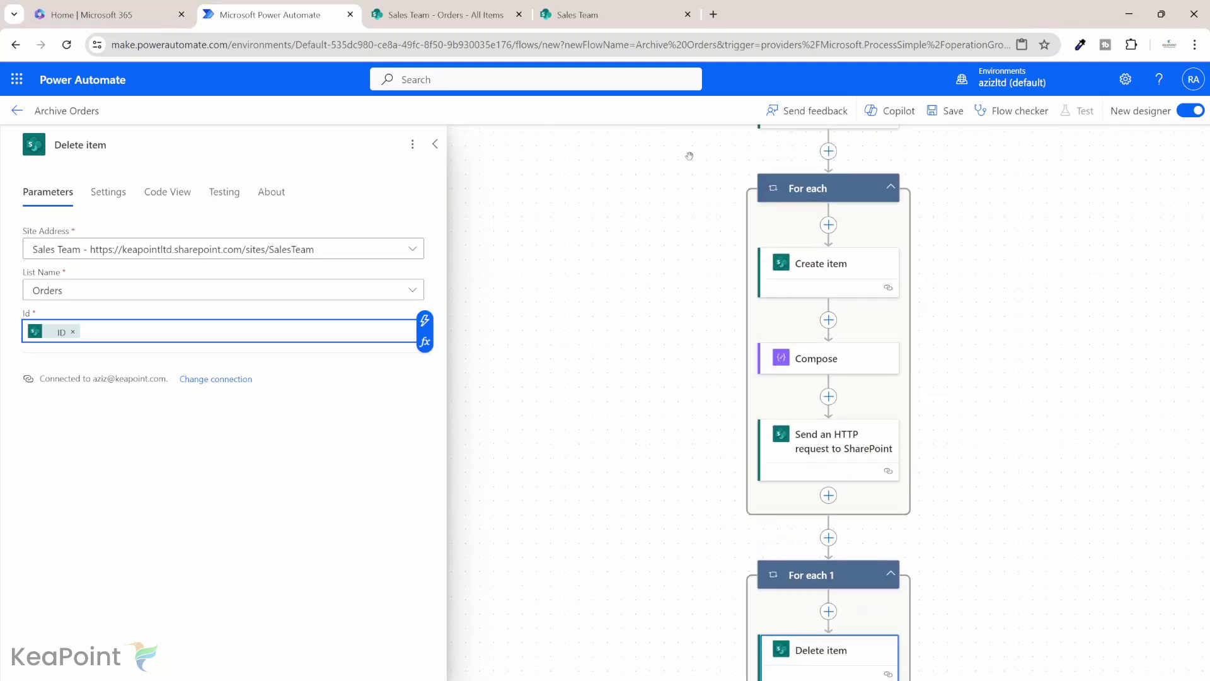
scroll(756, 199, "up", 1)
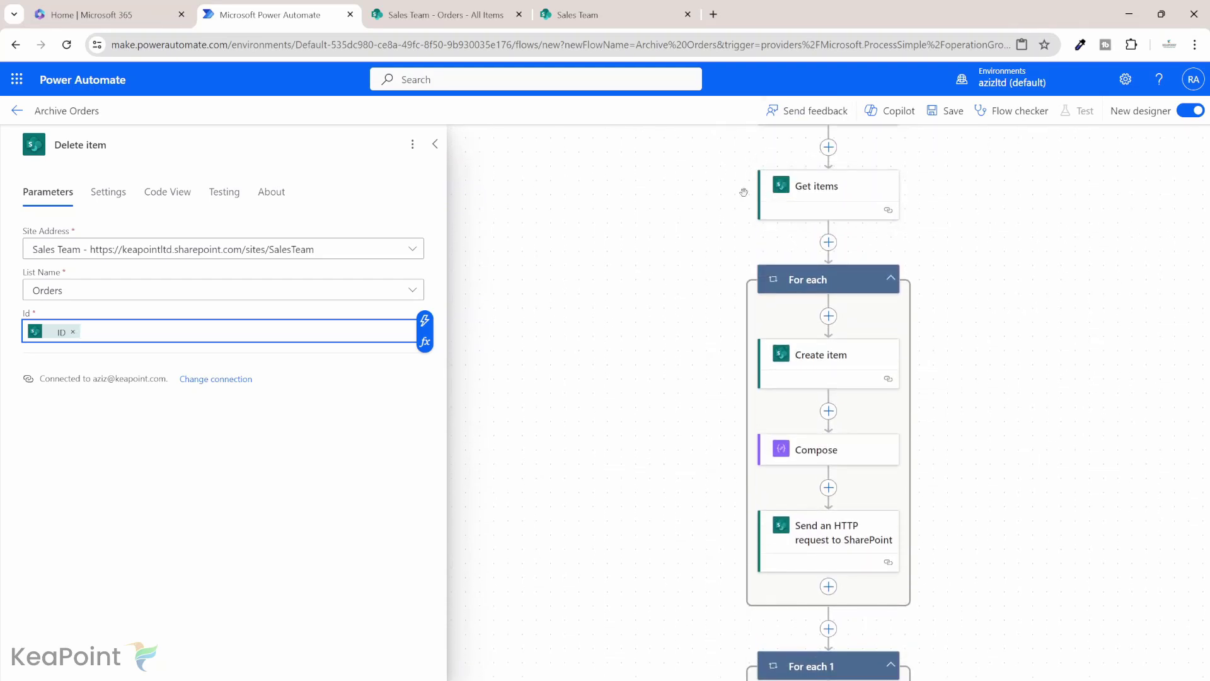
scroll(744, 194, "down", 2)
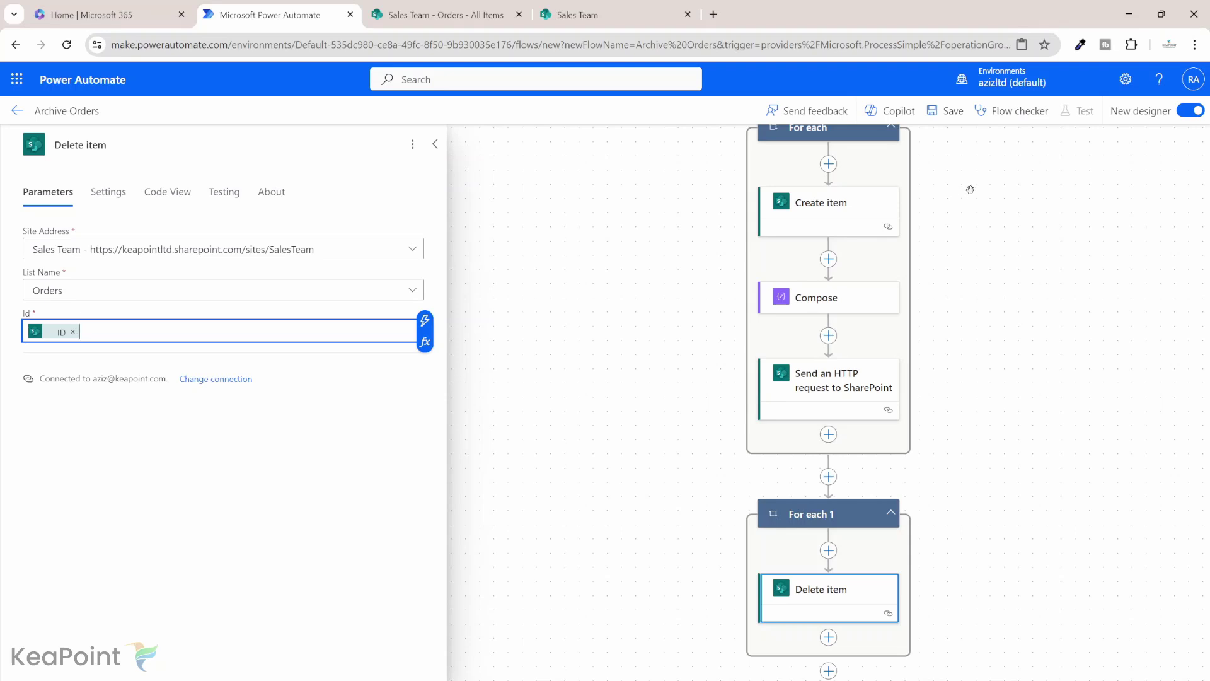
scroll(970, 189, "up", 2)
left_click(952, 112)
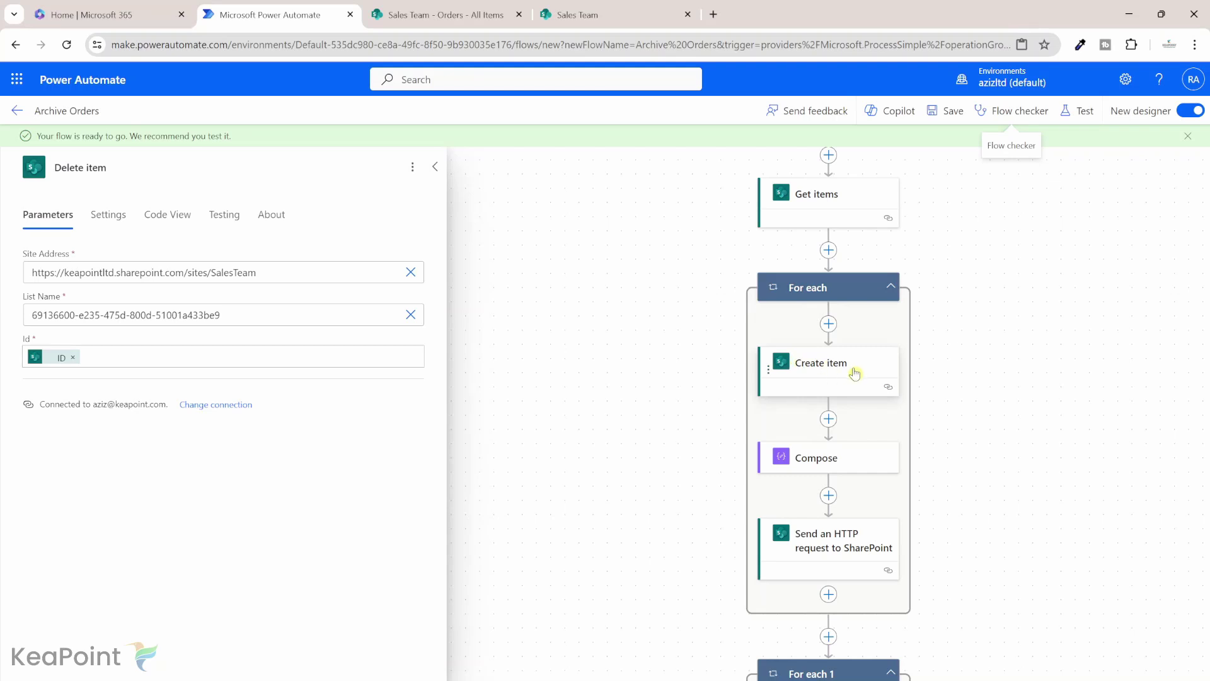
Step: Run a manual test of the saved Archive Orders flow, checking the Orders list before starting the run
scroll(853, 375, "down", 1)
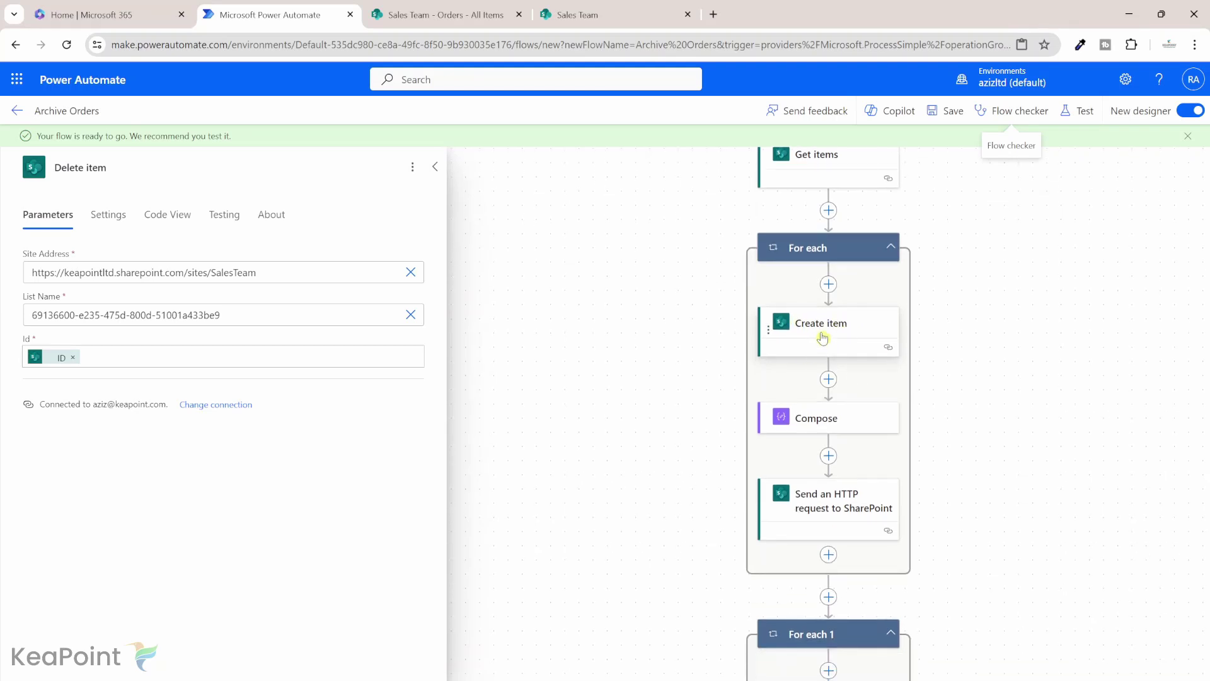
scroll(822, 337, "down", 1)
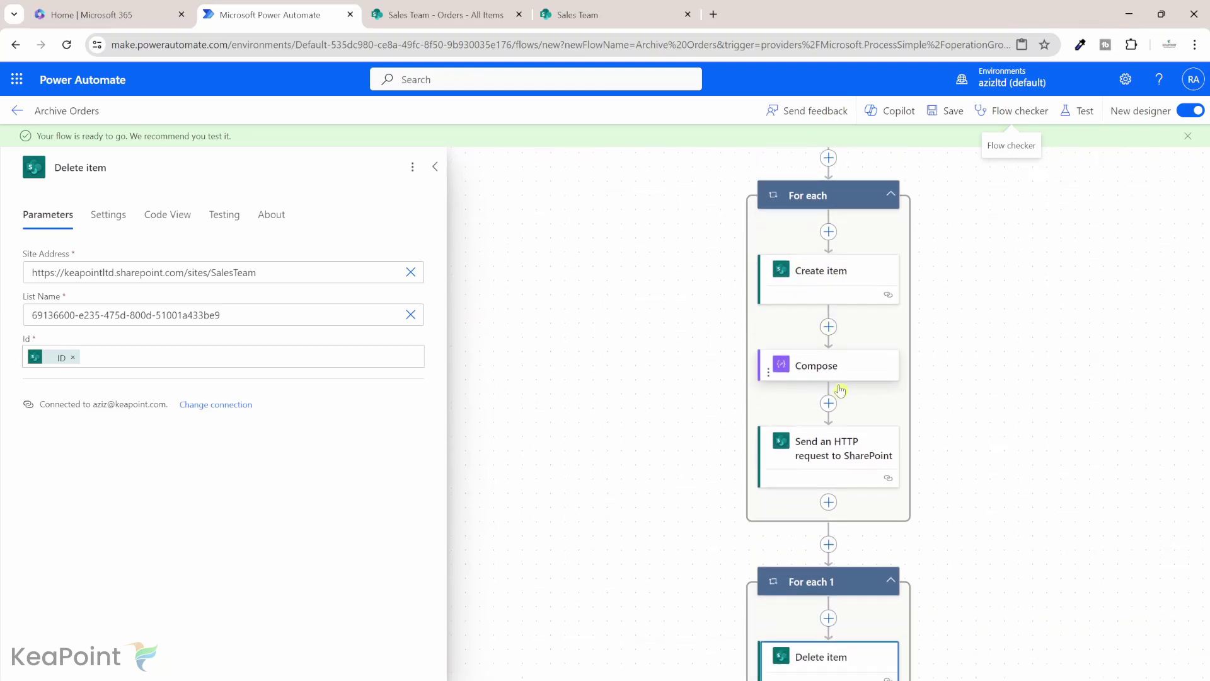
scroll(840, 389, "down", 1)
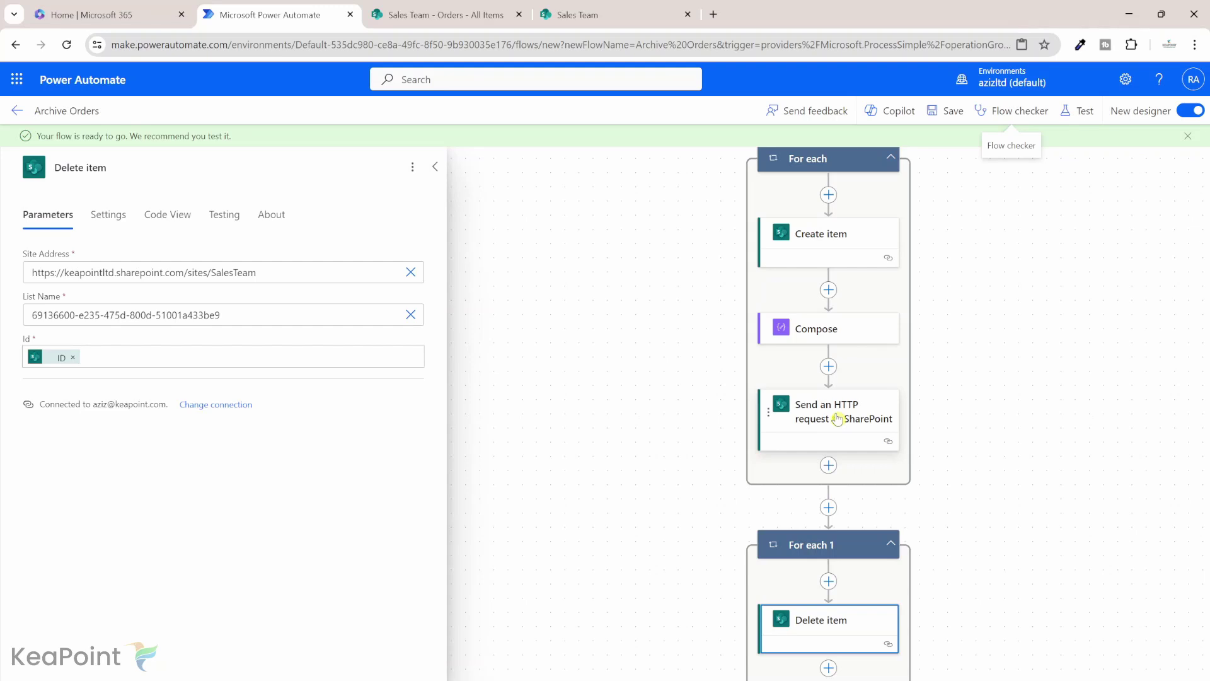
scroll(837, 419, "down", 2)
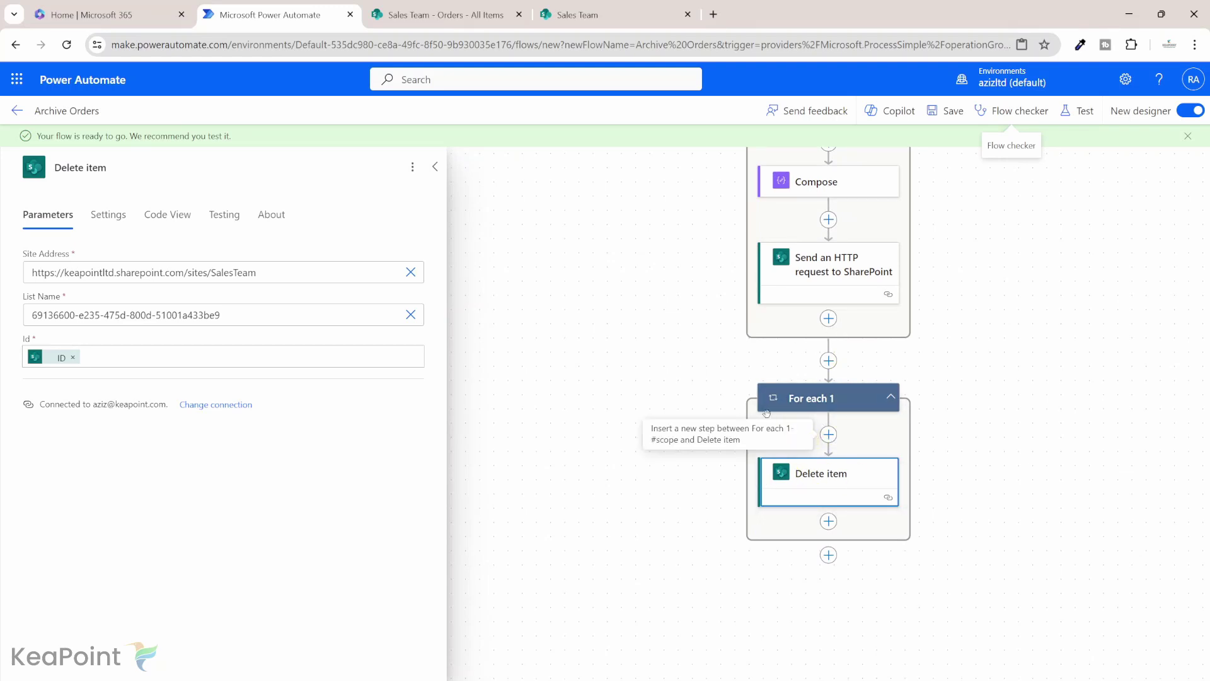
scroll(701, 357, "up", 4)
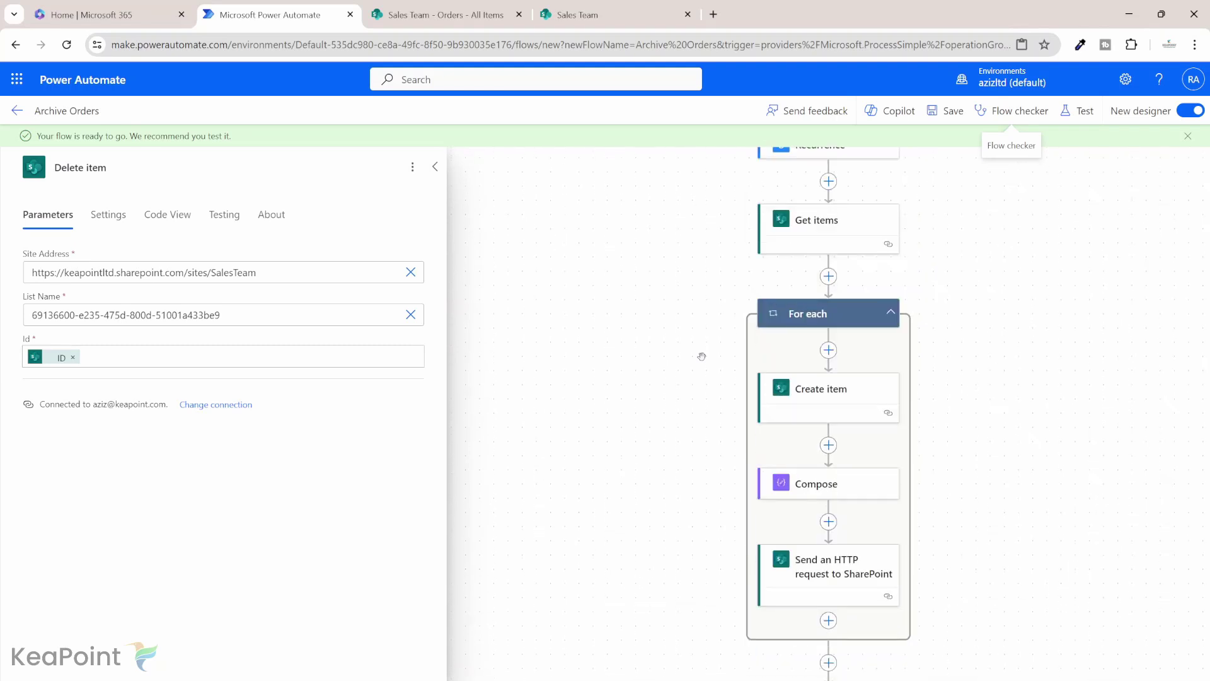
scroll(688, 368, "down", 3)
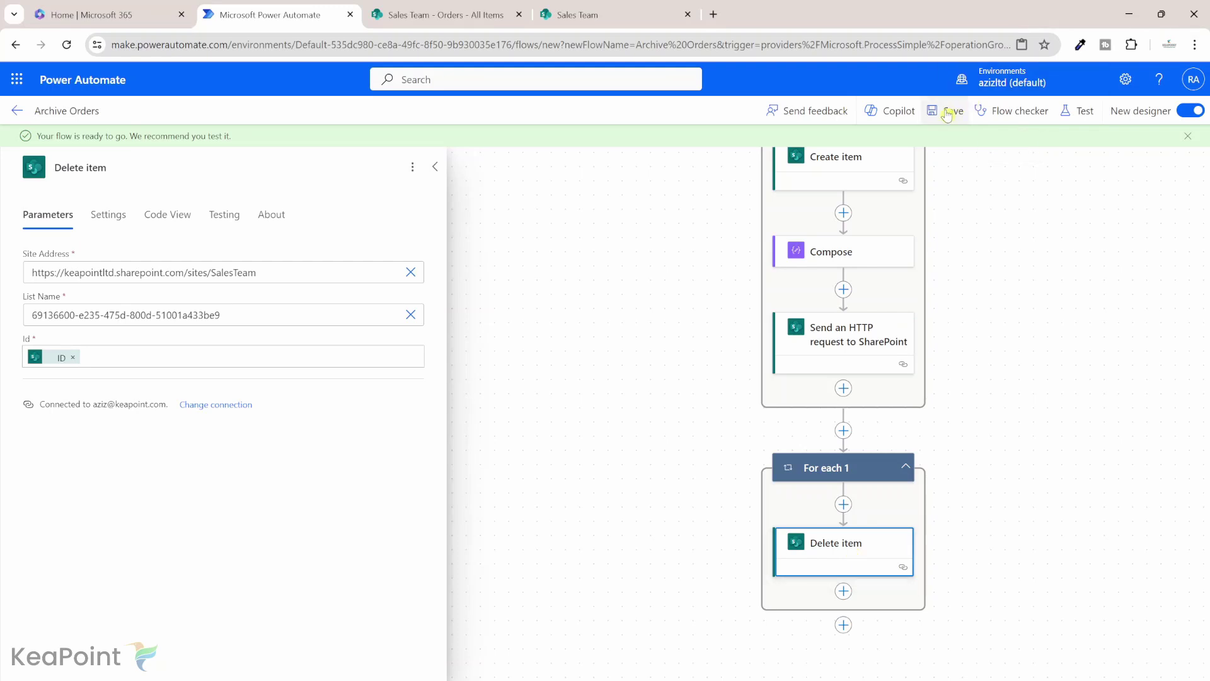
left_click(1083, 118)
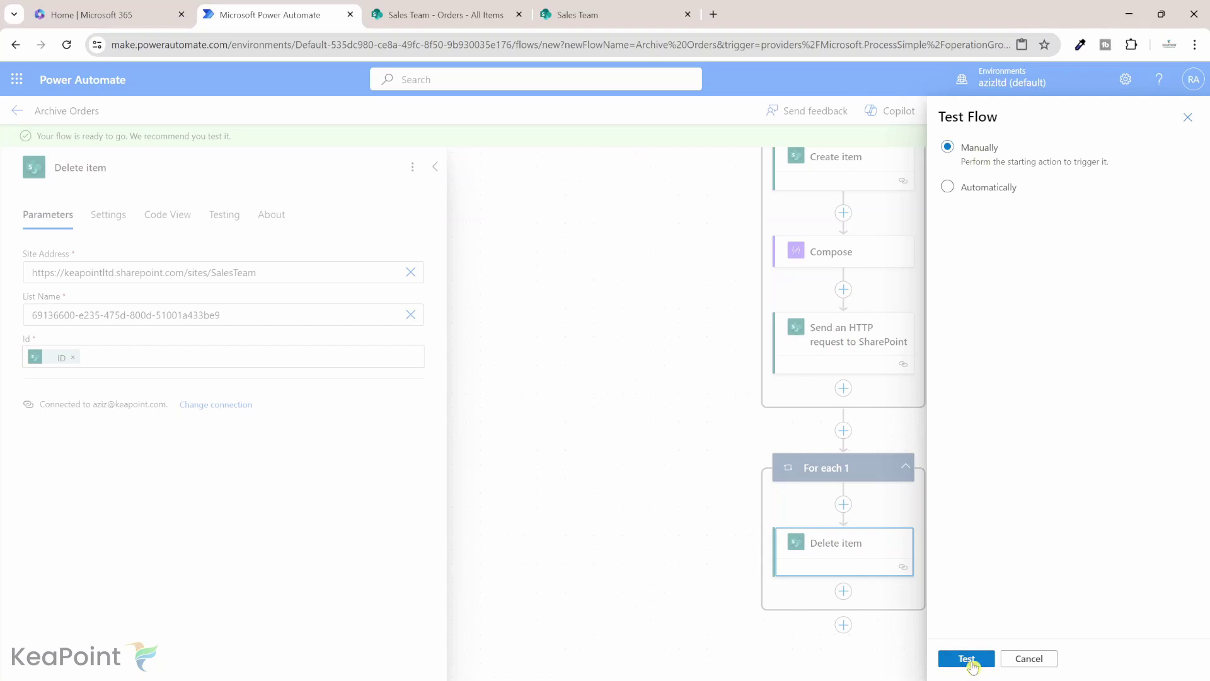
left_click(973, 663)
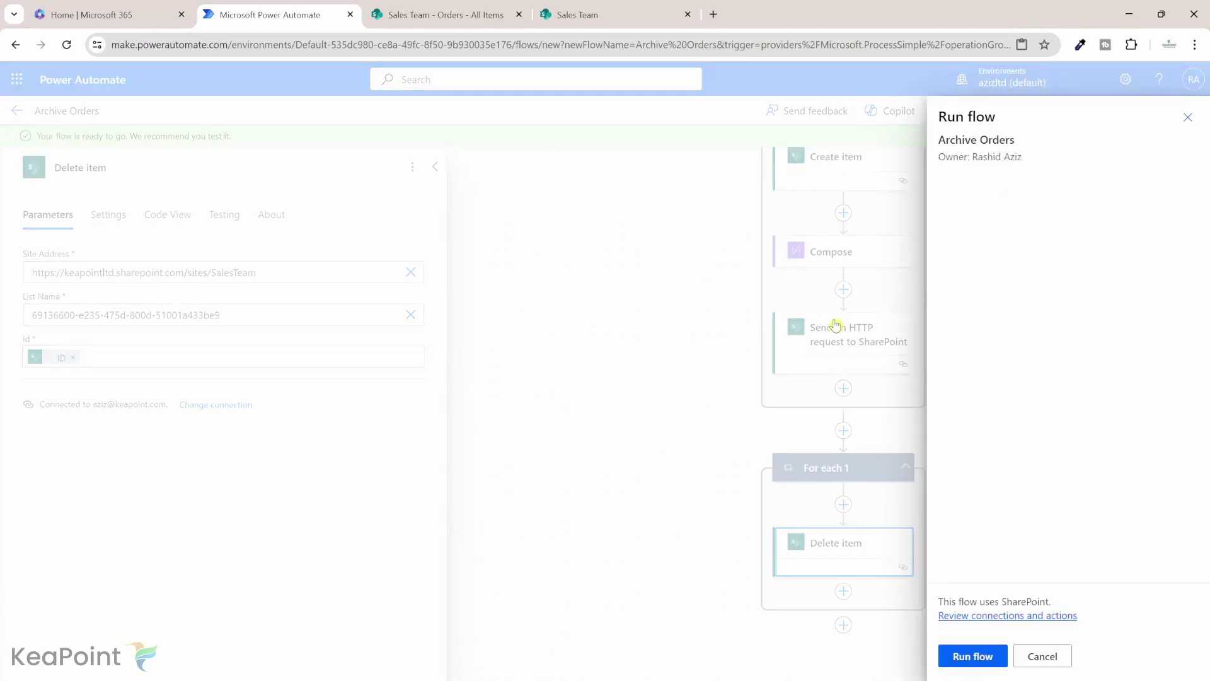
left_click(457, 7)
left_click(977, 659)
left_click(976, 656)
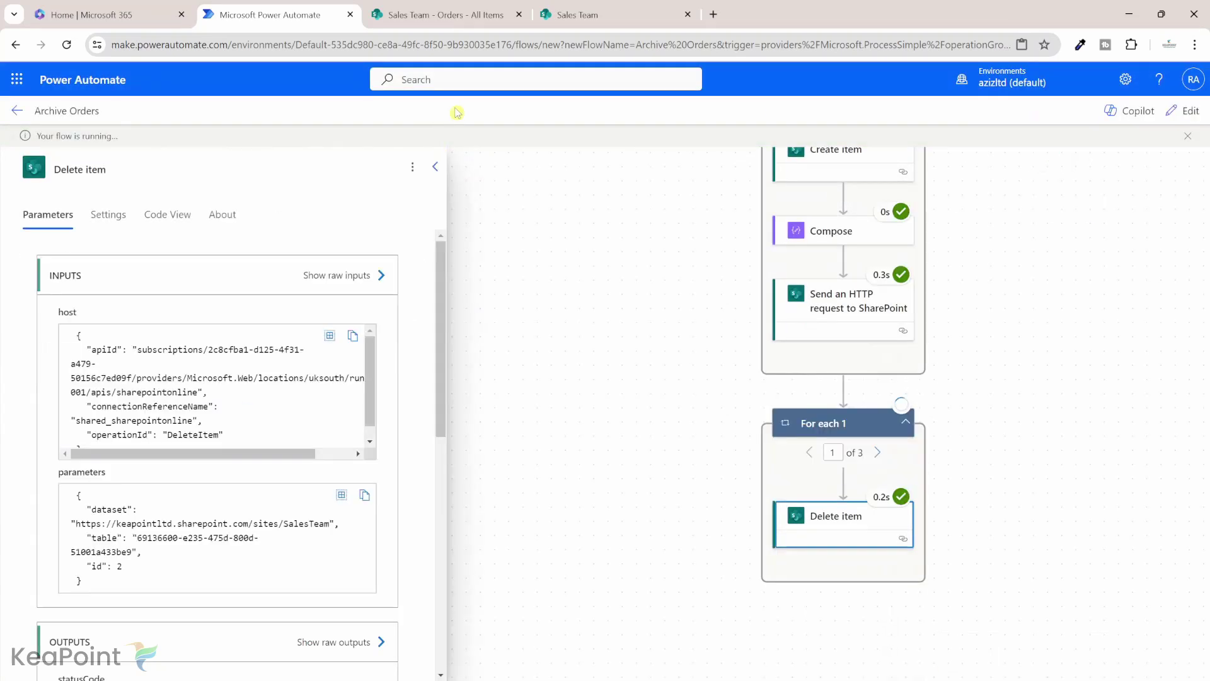
Step: Reload the Orders list in SharePoint to check which items remain after the flow run
left_click(446, 13)
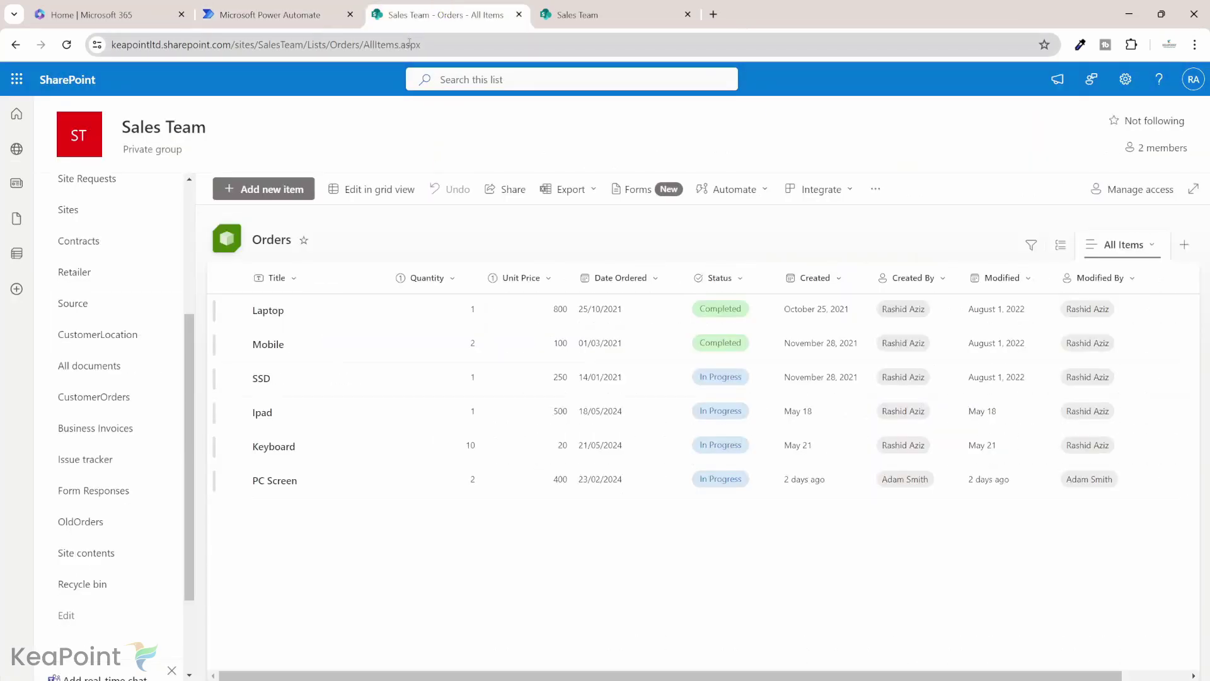
left_click(410, 43)
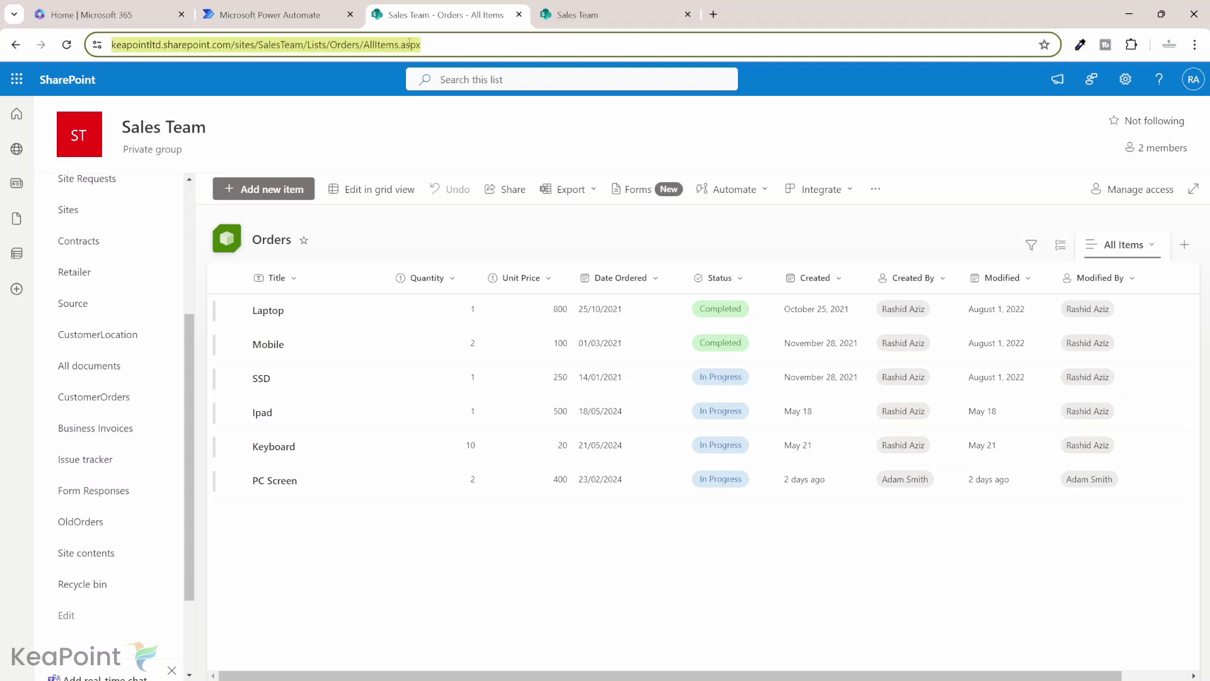
key("Return")
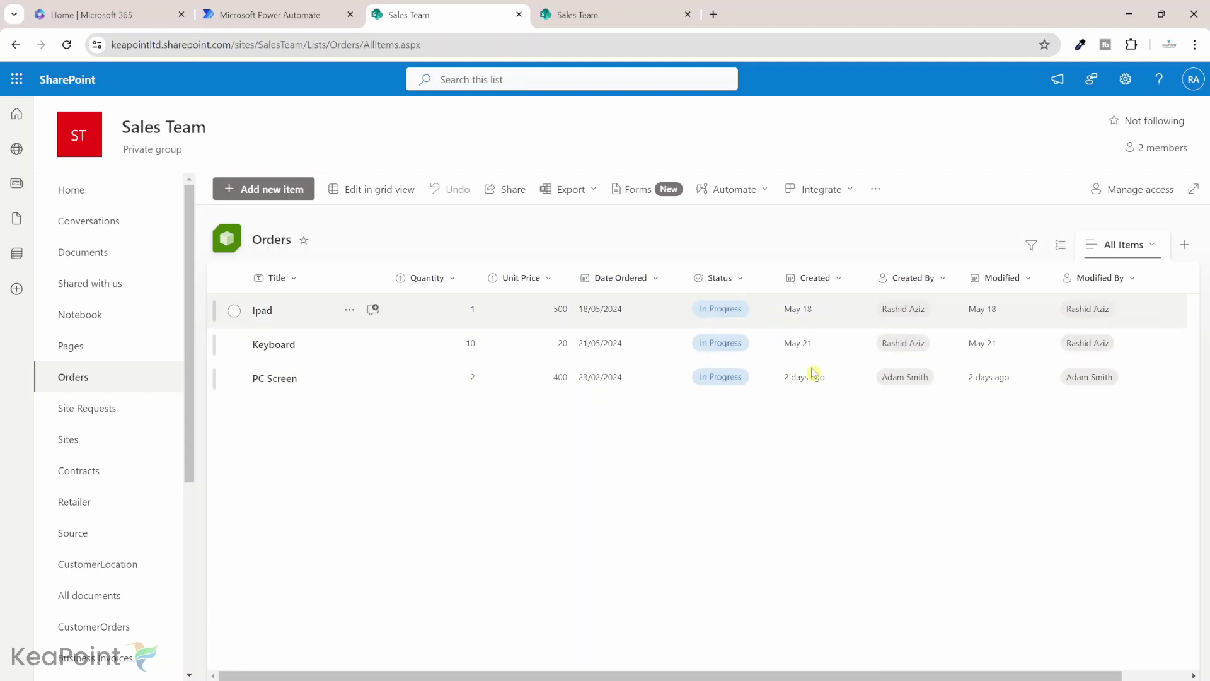
Step: Refresh the OldOrders list to check the archived items, and open the Sales Team site's recycle bin
left_click(592, 9)
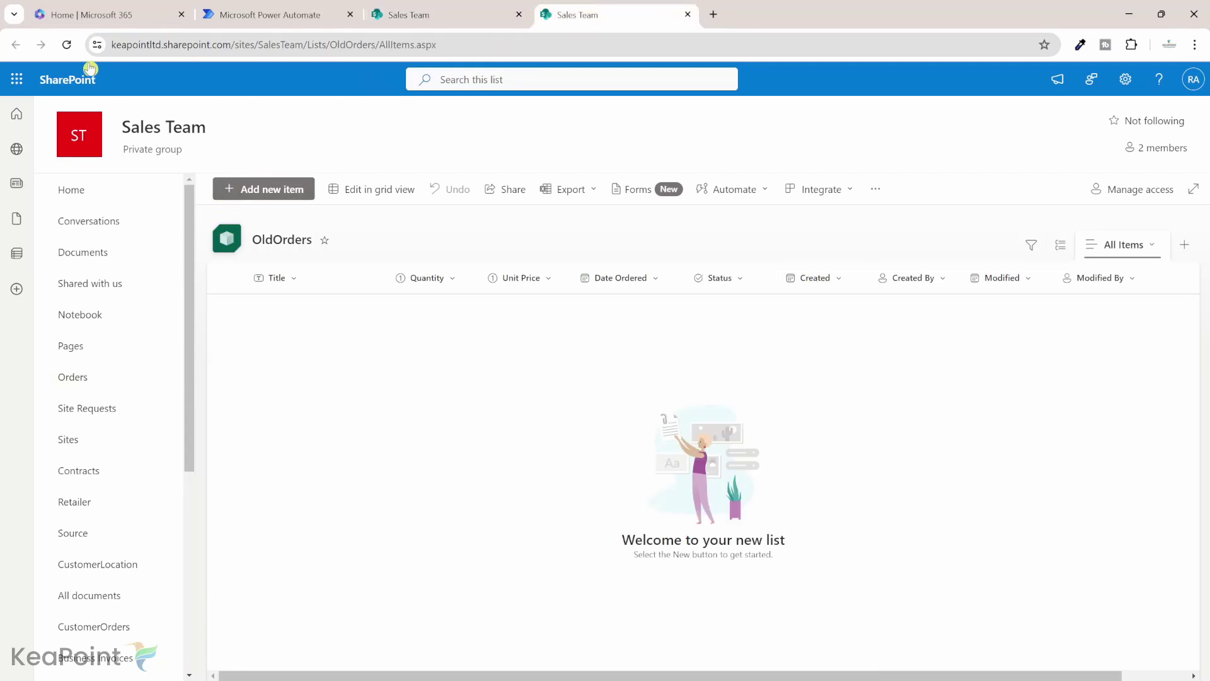
left_click(67, 45)
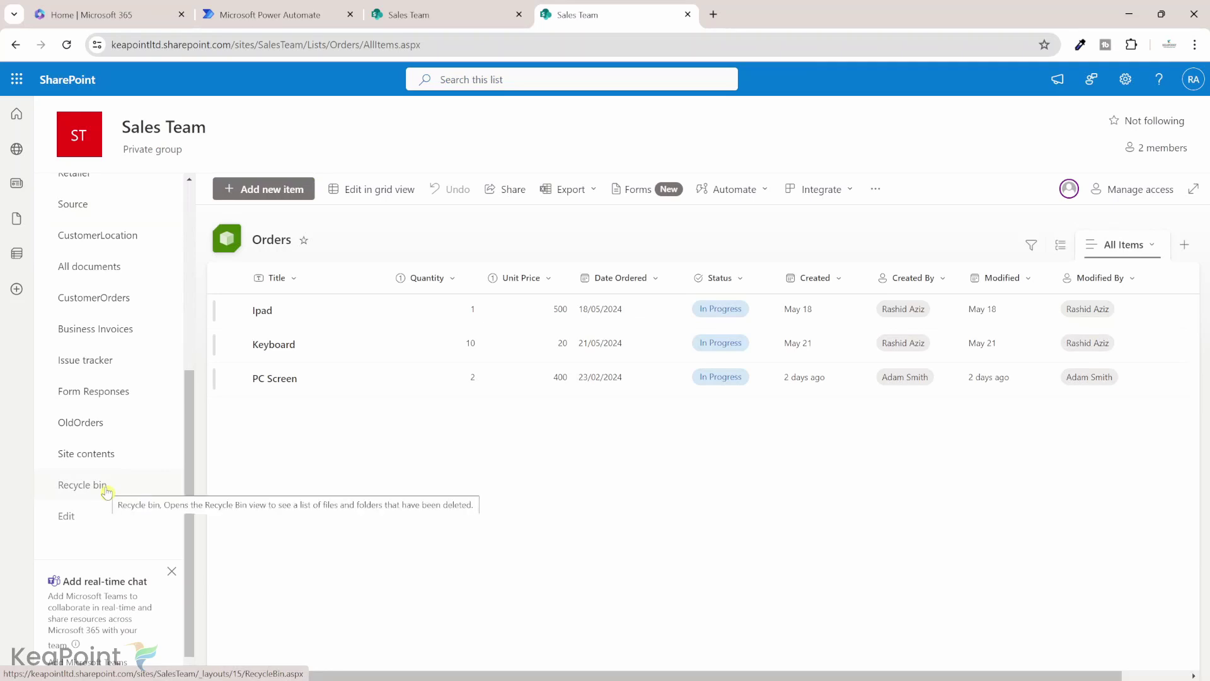
left_click(106, 490)
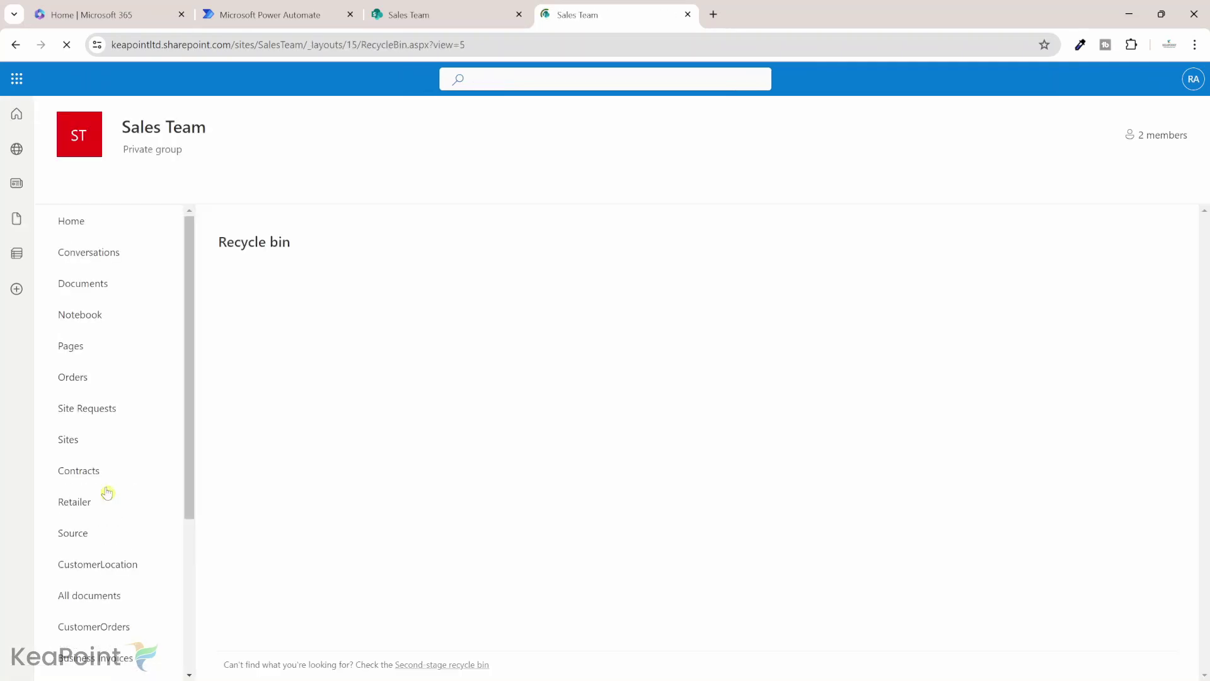